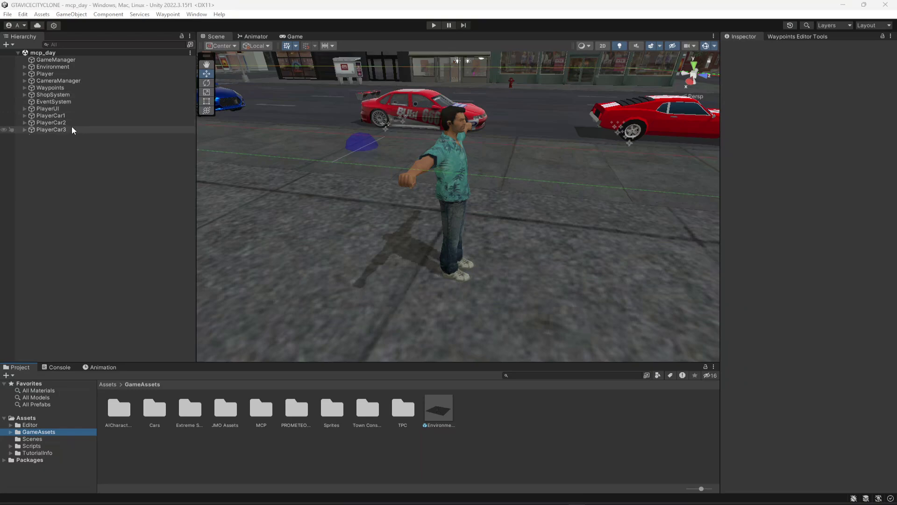
Group PlayerCar1, PlayerCar2 and PlayerCar3 under a new empty parent object named PlayerCars and collapse it.
{"action": "left_click", "coordinate": [57, 117]}
{"action": "left_click", "coordinate": [49, 130], "text": "shift"}
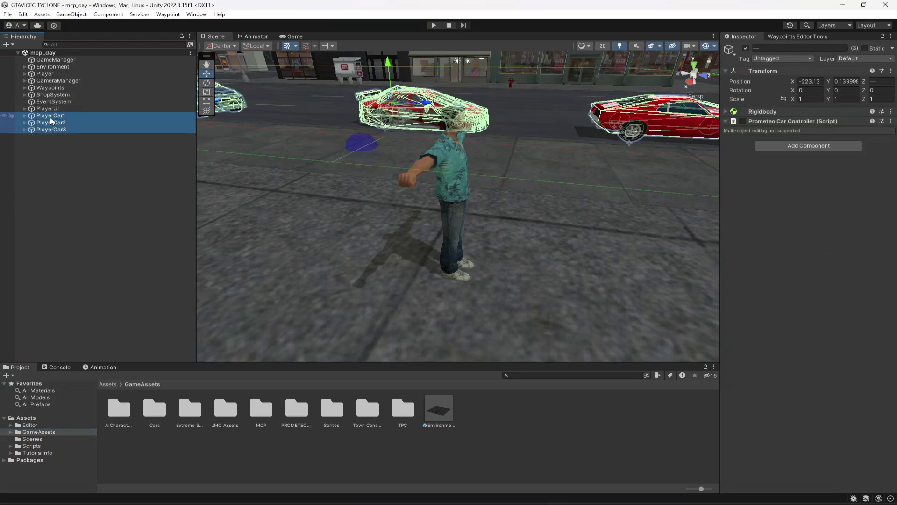
{"action": "right_click", "coordinate": [50, 117]}
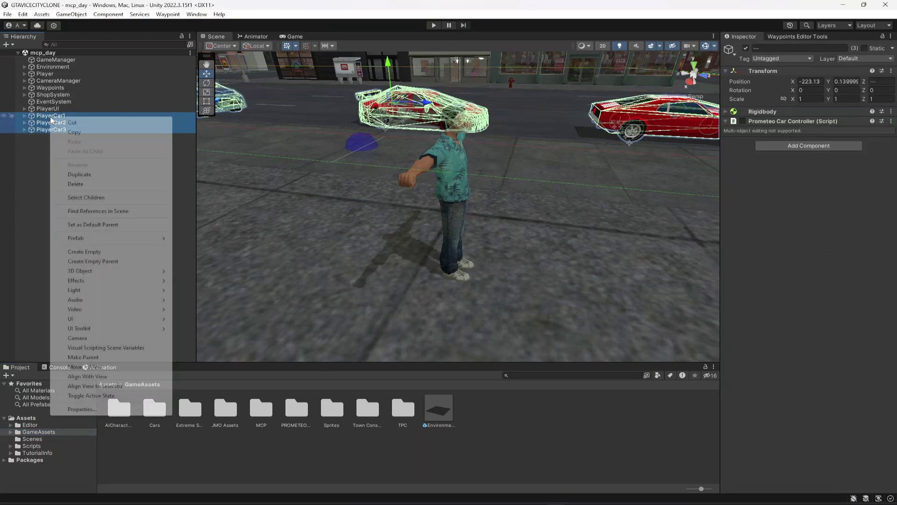
{"action": "left_click", "coordinate": [89, 262]}
{"action": "type", "text": "PlayerCars"}
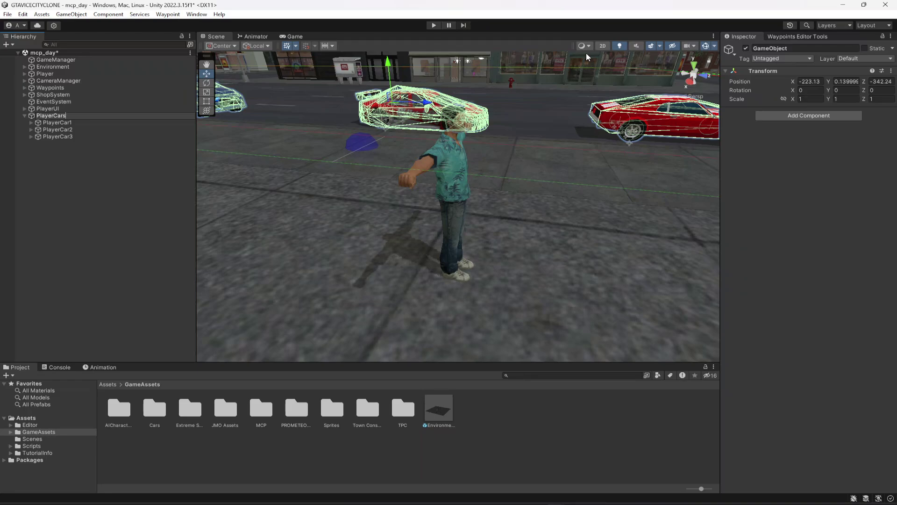
{"action": "key", "text": "Return"}
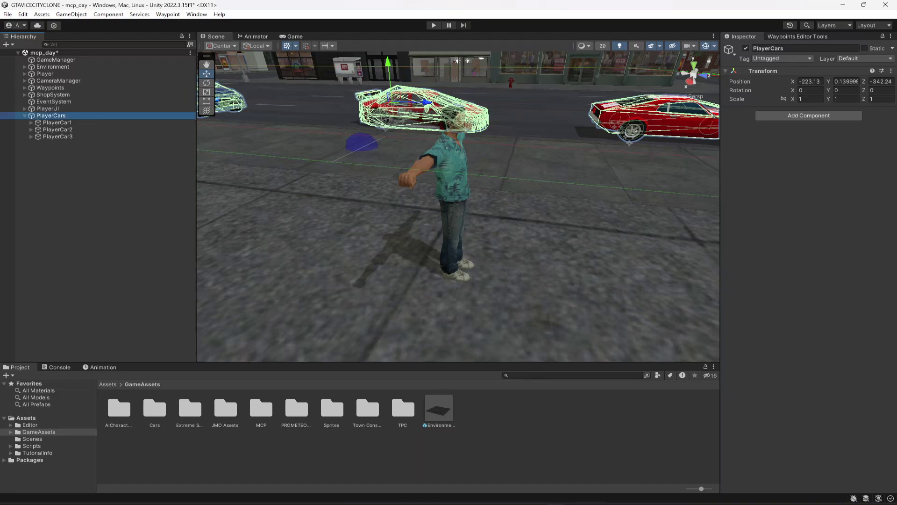
{"action": "left_click", "coordinate": [25, 115]}
{"action": "left_click", "coordinate": [55, 135]}
Save the scene and set the UI Scale Mode of the PlayerUI canvas to Scale With Screen Size.
{"action": "left_click", "coordinate": [56, 109]}
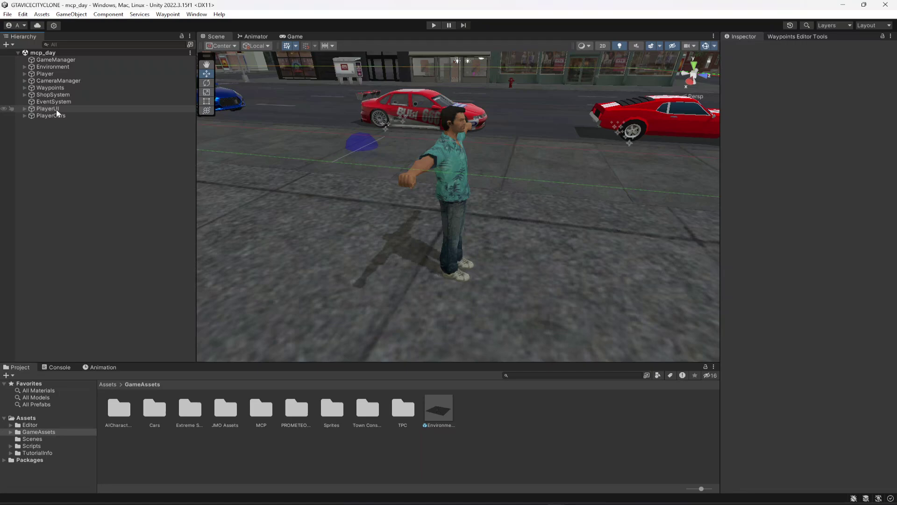
{"action": "key", "text": "ctrl+s"}
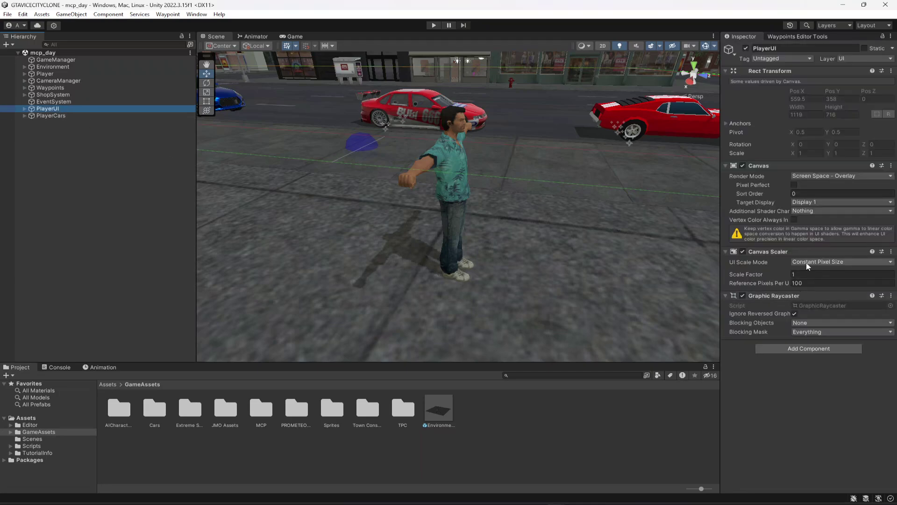
{"action": "left_click", "coordinate": [831, 261]}
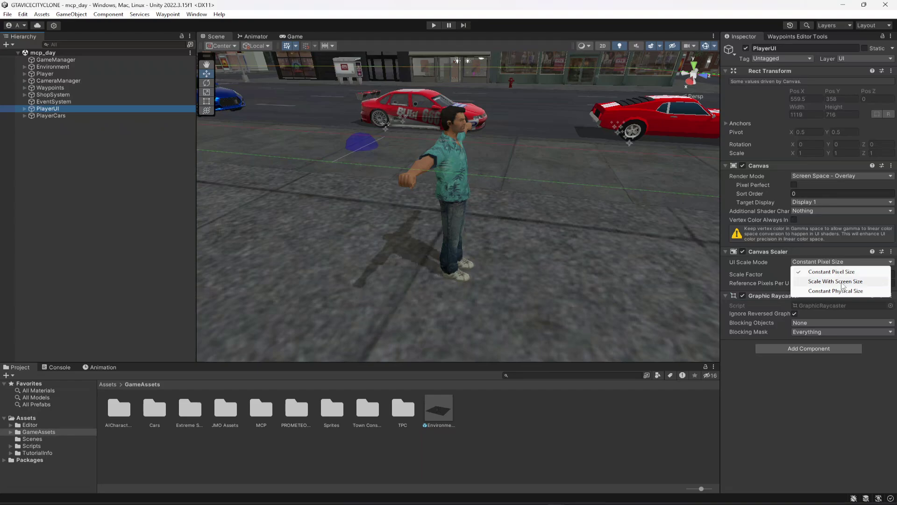
{"action": "left_click", "coordinate": [843, 282]}
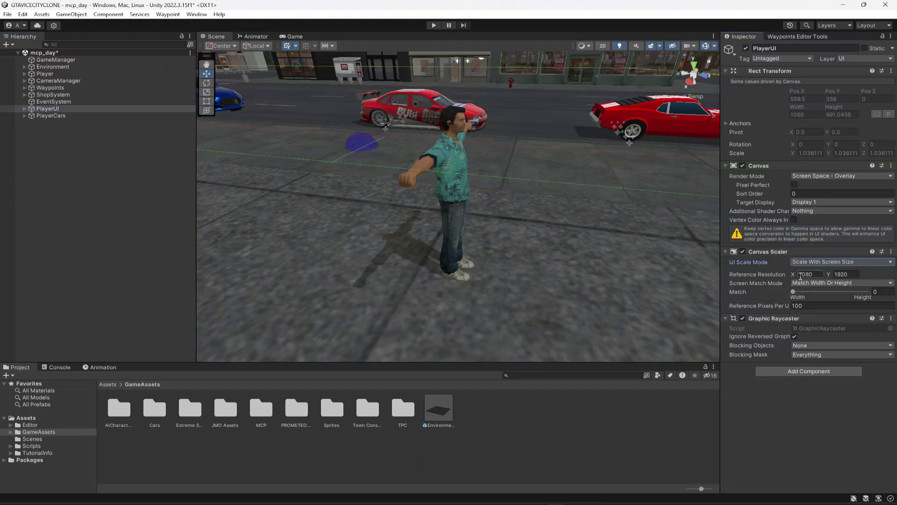
{"action": "left_click", "coordinate": [800, 434]}
Switch the Scene view to 2D and frame the PlayerUI canvas.
{"action": "left_click", "coordinate": [603, 46]}
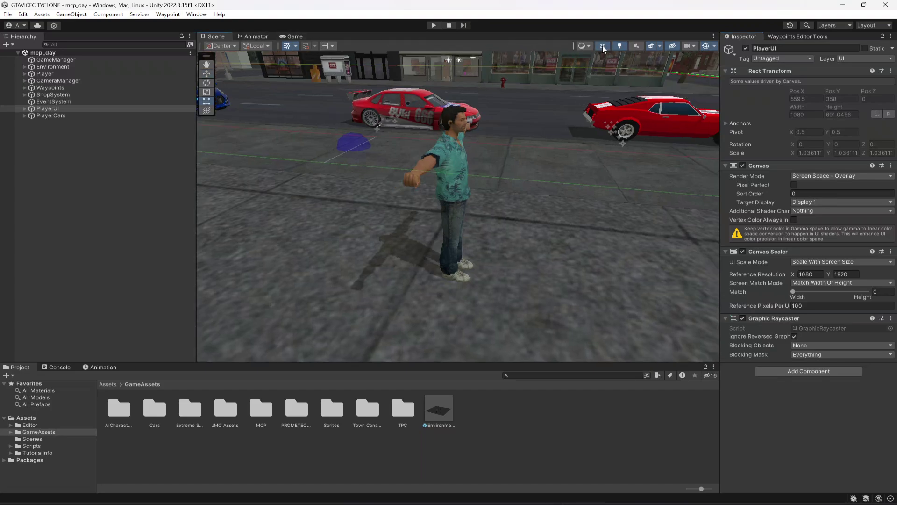
{"action": "double_click", "coordinate": [63, 108]}
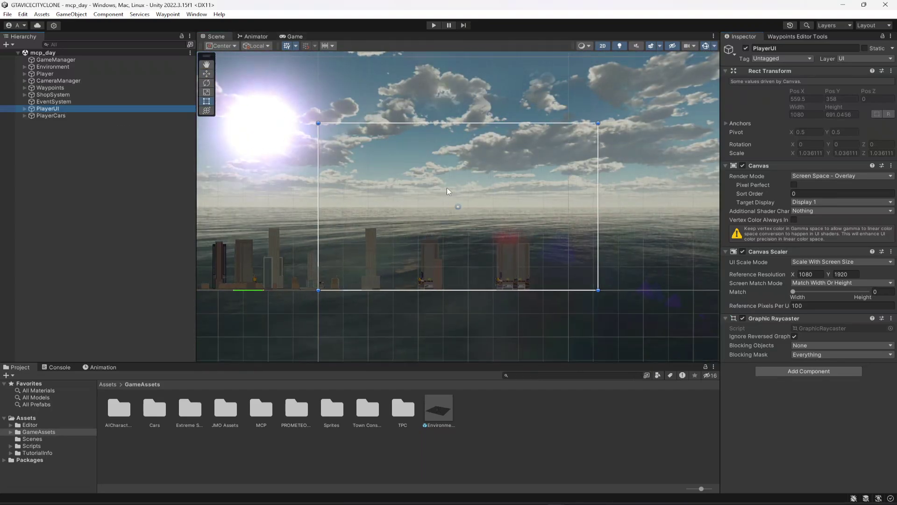
{"action": "scroll", "coordinate": [455, 195], "scroll_direction": "up", "scroll_amount": 5}
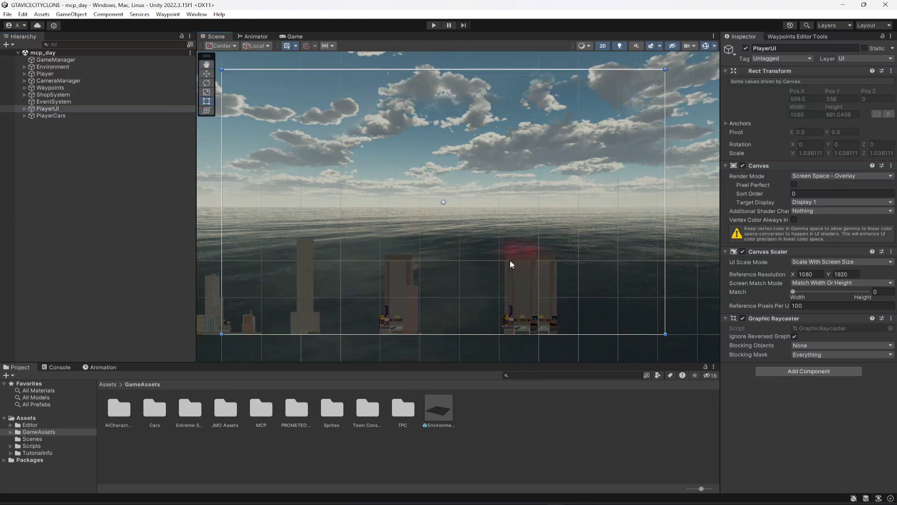
Switch to the Unity Asset Store page in the browser and open the Simple Free Pixel art styled UI pack in the Unity Editor.
{"action": "key", "text": "alt+Tab"}
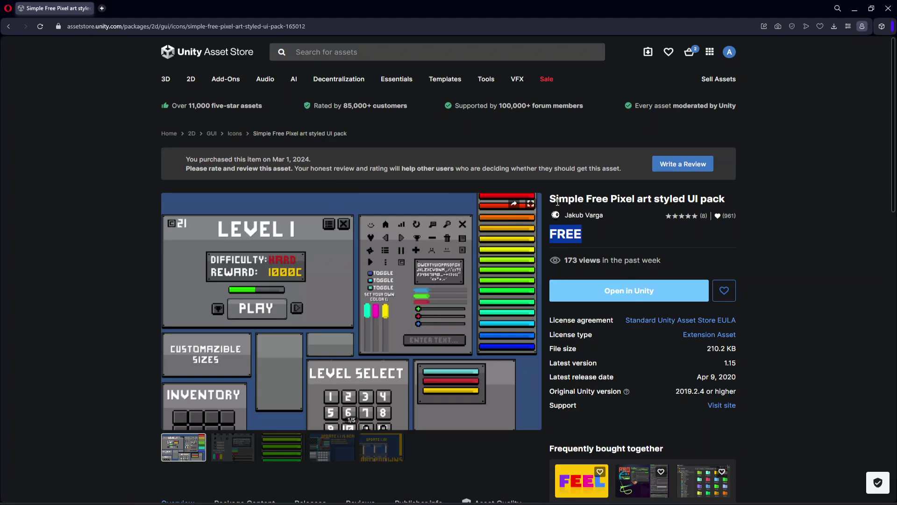
{"action": "left_click_drag", "start_coordinate": [551, 200], "coordinate": [747, 198]}
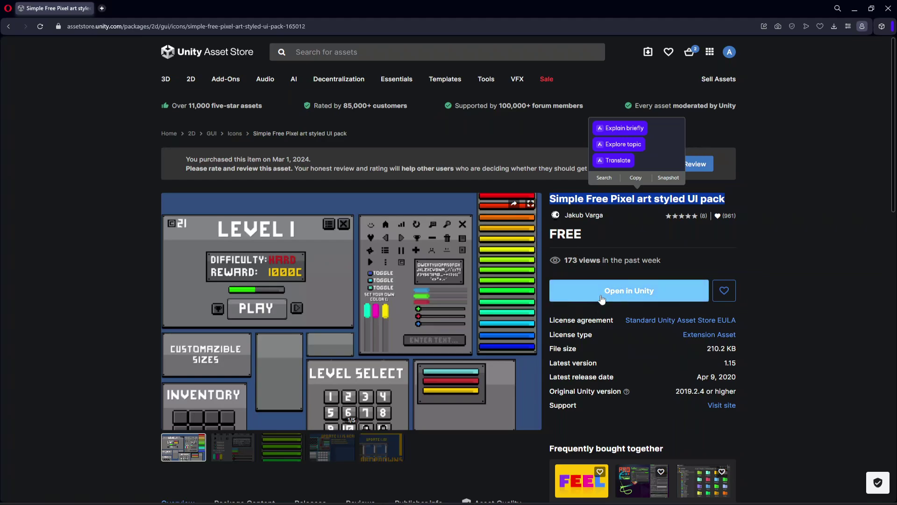
{"action": "left_click", "coordinate": [579, 291]}
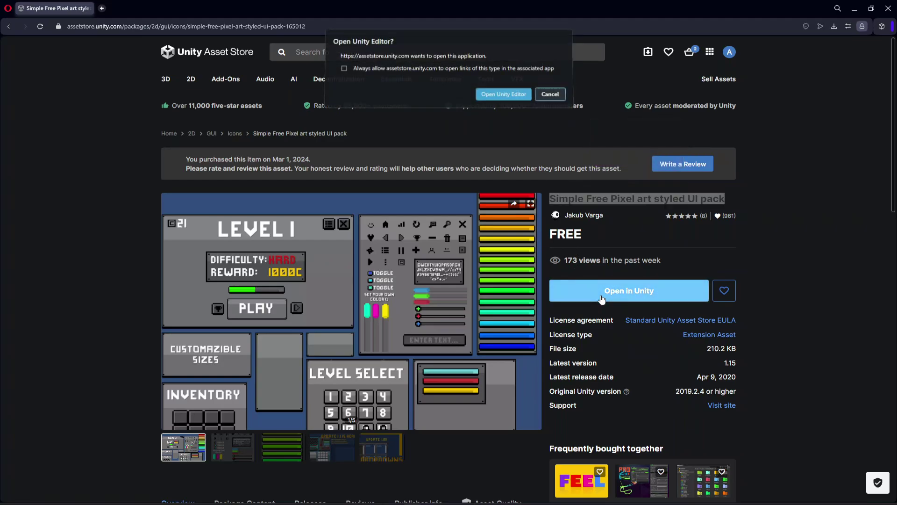
{"action": "left_click", "coordinate": [505, 96]}
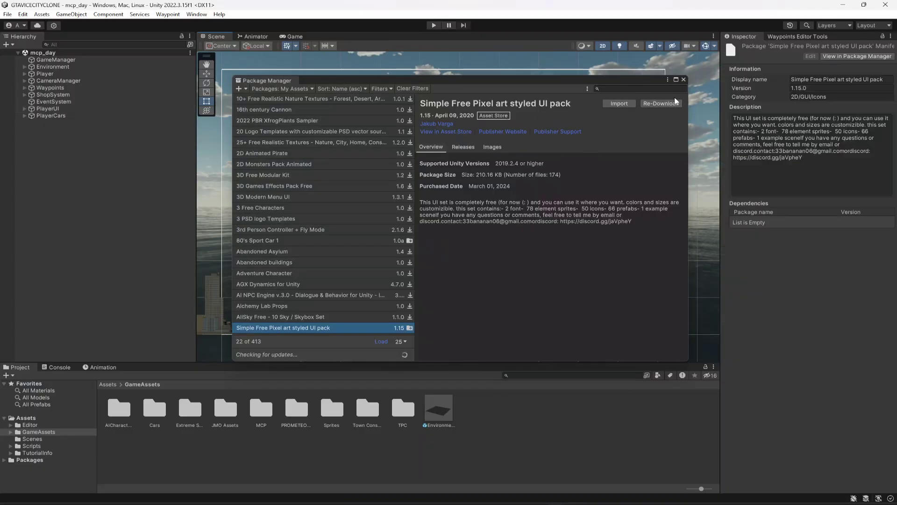
Import all files of the Simple Free Pixel art styled UI pack into the project and close the Package Manager.
{"action": "left_click", "coordinate": [619, 105]}
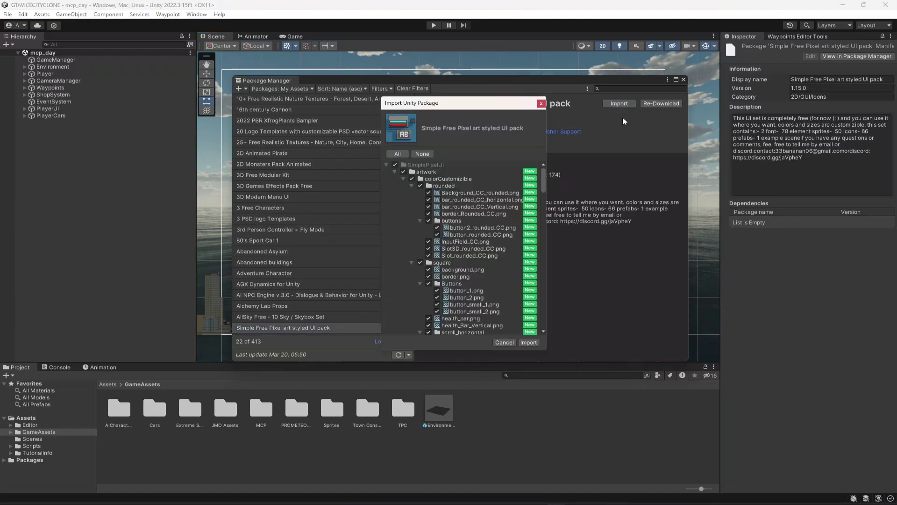
{"action": "left_click", "coordinate": [528, 344]}
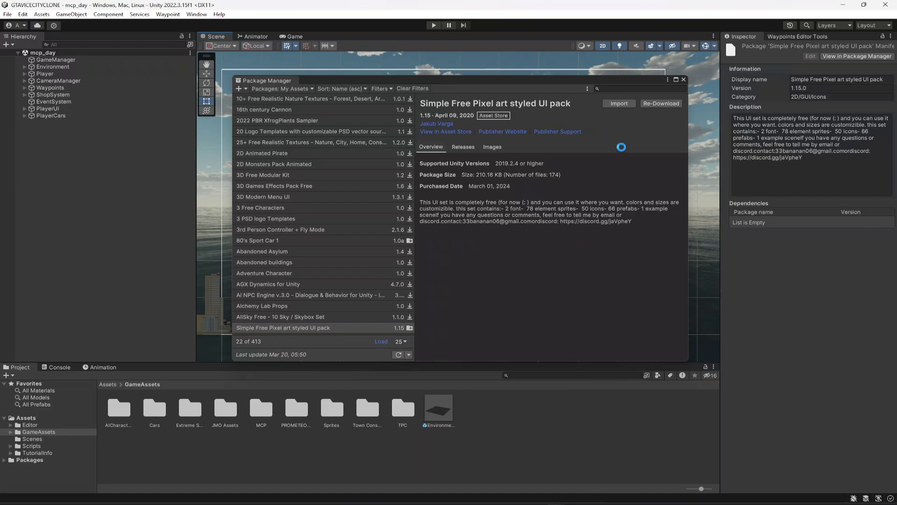
{"action": "left_click", "coordinate": [684, 79]}
Examine the health bar prefabs in the SimplePixelUI prefabs, under Half_color_customizible and square.
{"action": "left_click", "coordinate": [40, 453]}
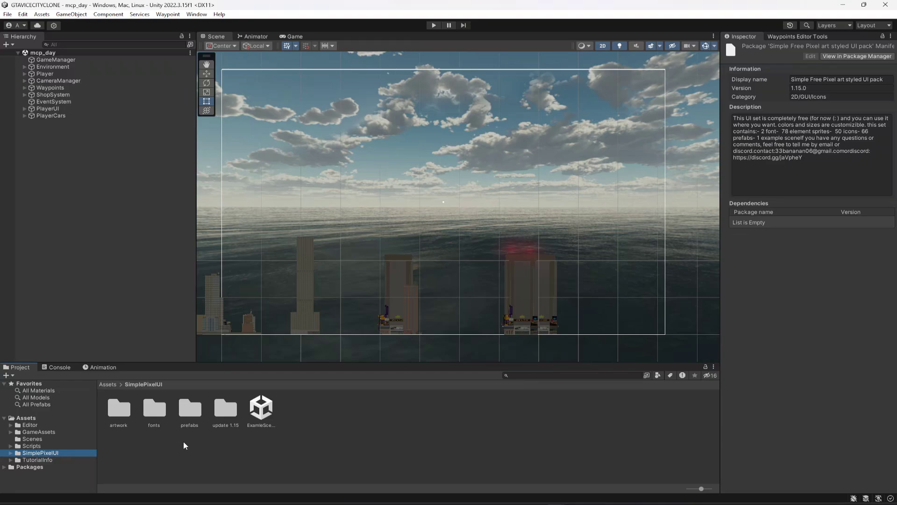
{"action": "double_click", "coordinate": [189, 416]}
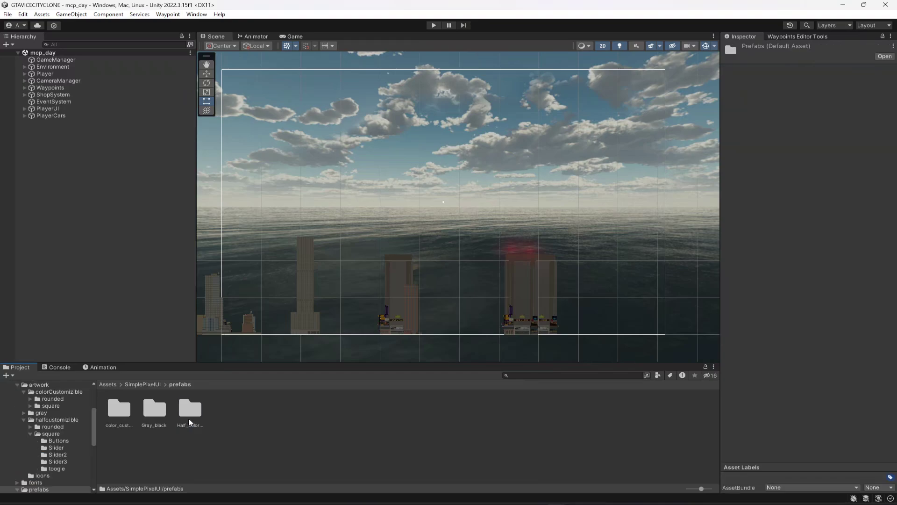
{"action": "double_click", "coordinate": [186, 414]}
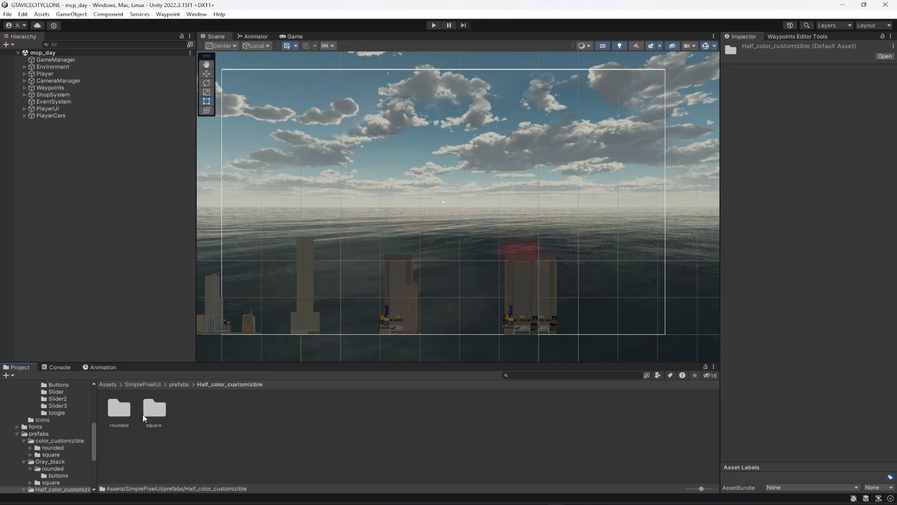
{"action": "double_click", "coordinate": [156, 418]}
{"action": "double_click", "coordinate": [154, 409]}
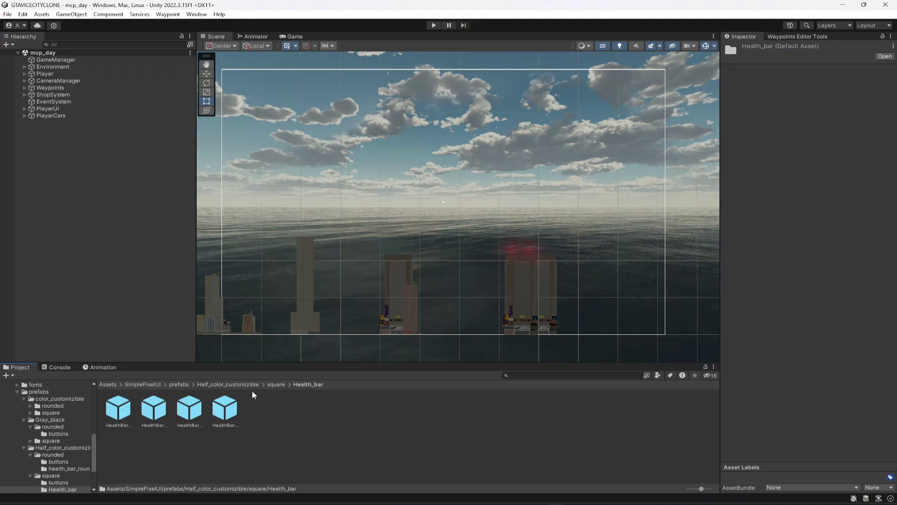
{"action": "left_click", "coordinate": [273, 385]}
{"action": "key", "text": "Right"}
{"action": "key", "text": "Return"}
{"action": "left_click", "coordinate": [276, 389]}
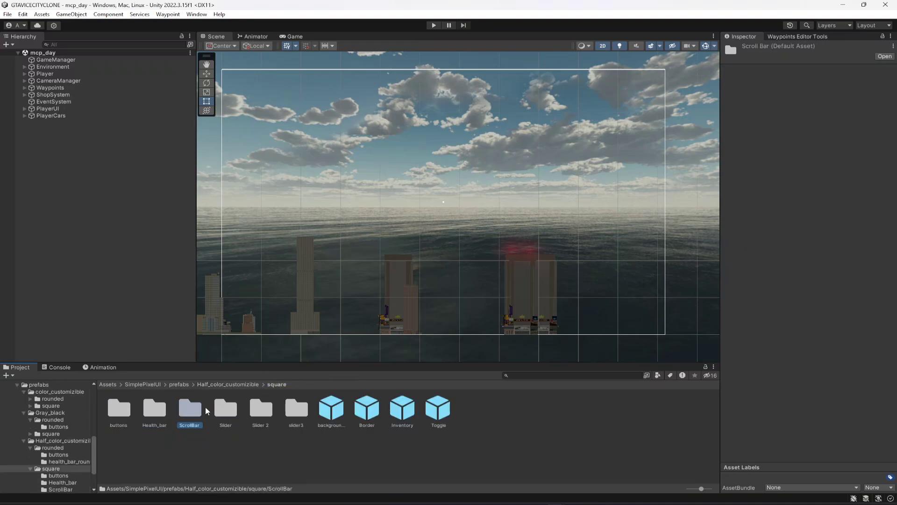
{"action": "double_click", "coordinate": [150, 420]}
{"action": "left_click", "coordinate": [154, 418]}
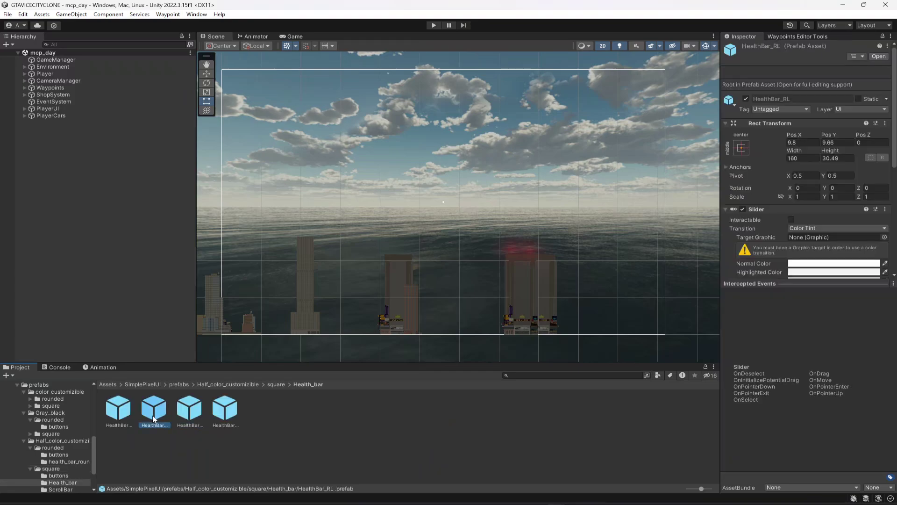
{"action": "left_click", "coordinate": [127, 415]}
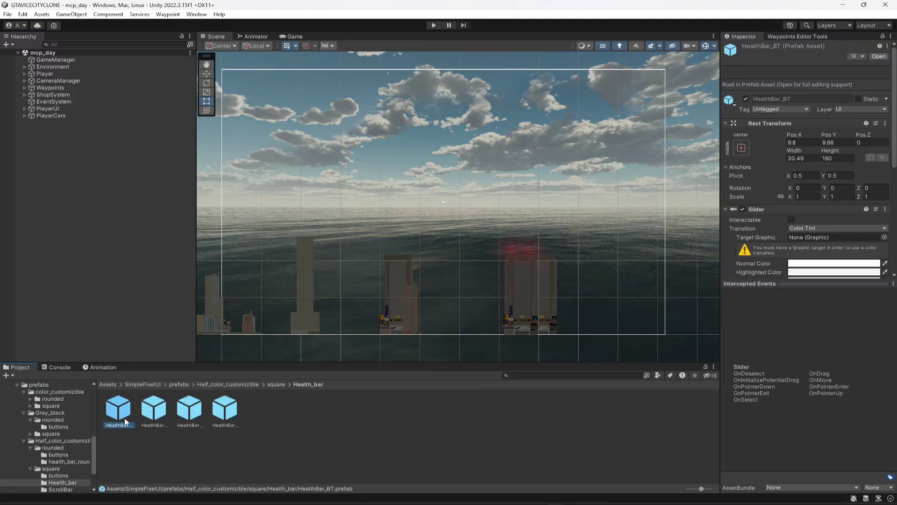
Collapse the prefab folders and examine the SimplePixelUI artwork, including the halfcustomizible square sprites and their Slider sprites.
{"action": "left_click", "coordinate": [30, 469]}
{"action": "left_click", "coordinate": [29, 447]}
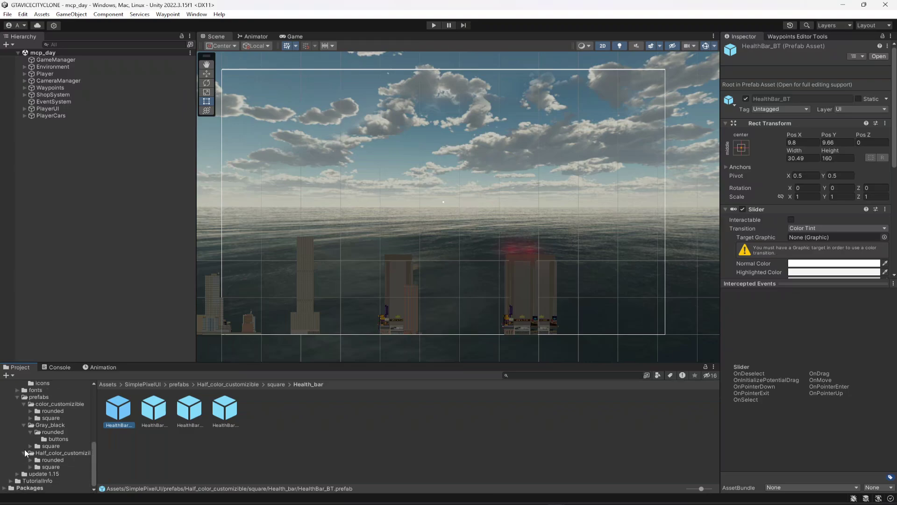
{"action": "left_click", "coordinate": [25, 455]}
{"action": "left_click", "coordinate": [26, 440]}
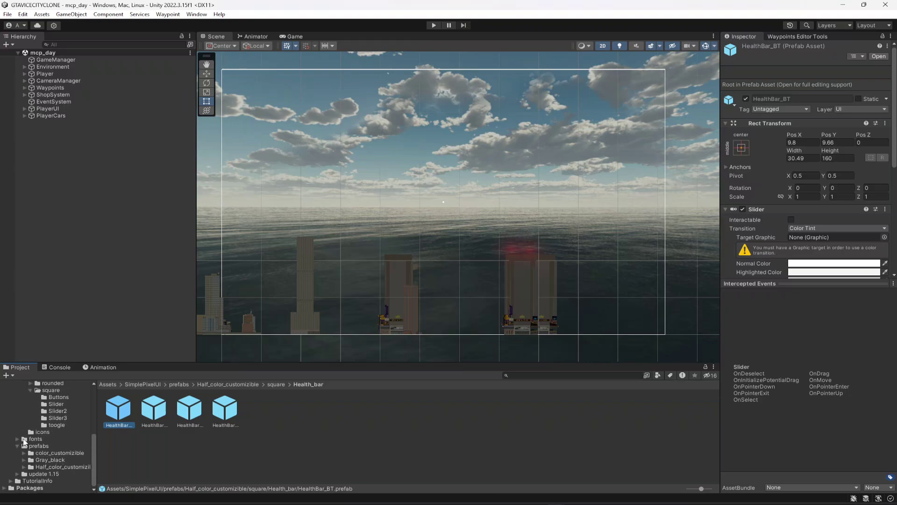
{"action": "scroll", "coordinate": [23, 439], "scroll_direction": "up", "scroll_amount": 10}
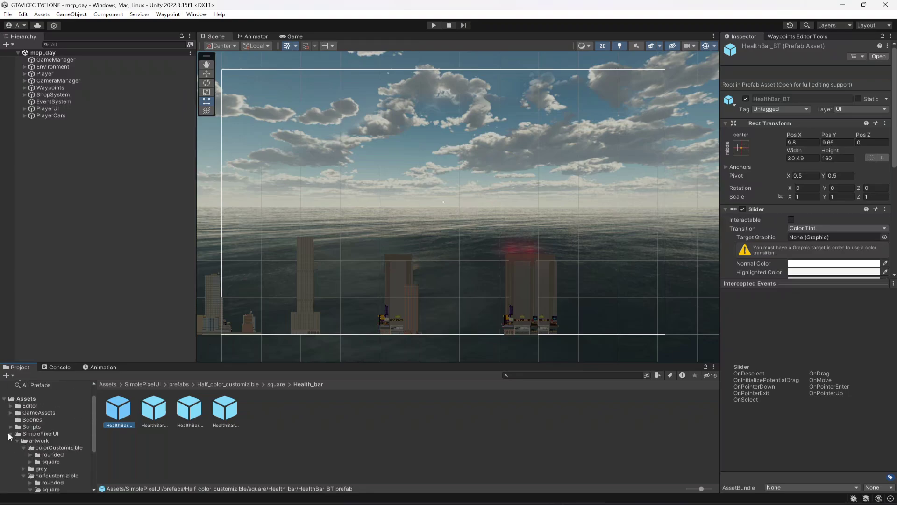
{"action": "left_click", "coordinate": [11, 434]}
{"action": "left_click", "coordinate": [41, 453]}
{"action": "double_click", "coordinate": [123, 414]}
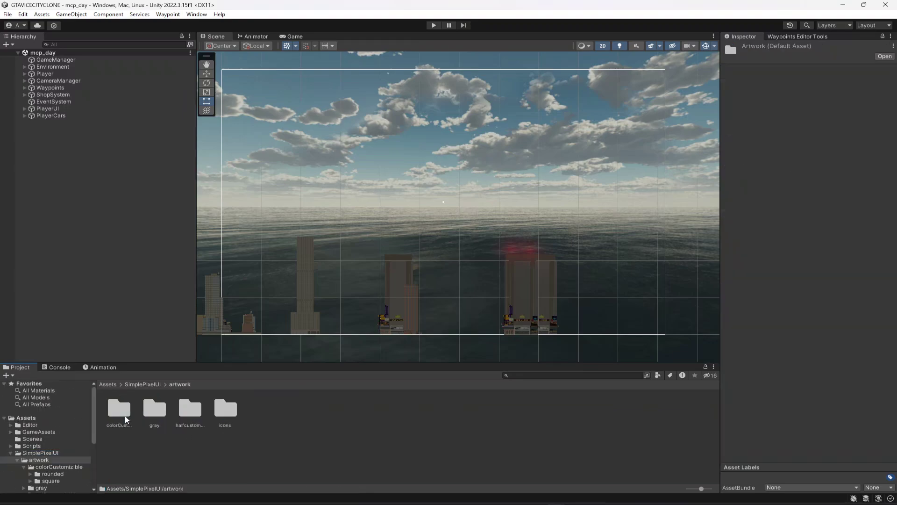
{"action": "double_click", "coordinate": [224, 409]}
{"action": "left_click", "coordinate": [174, 385]}
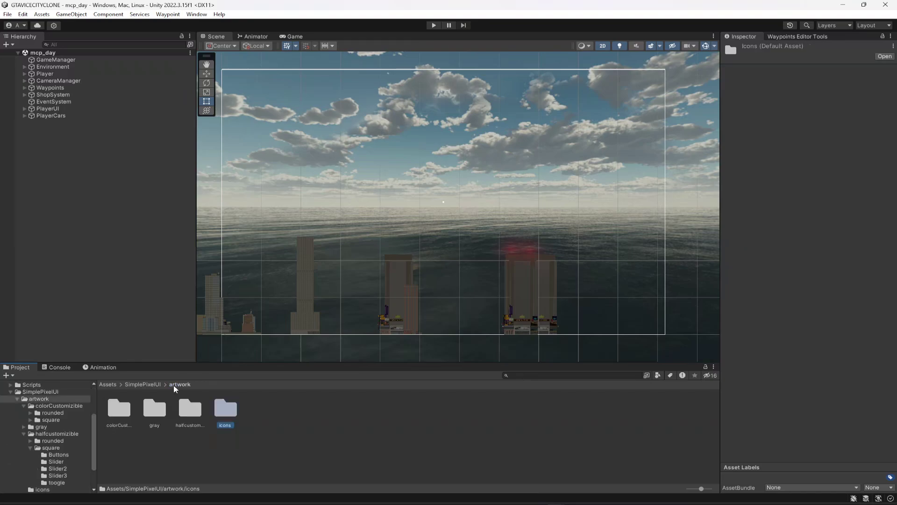
{"action": "double_click", "coordinate": [192, 408]}
{"action": "double_click", "coordinate": [155, 411]}
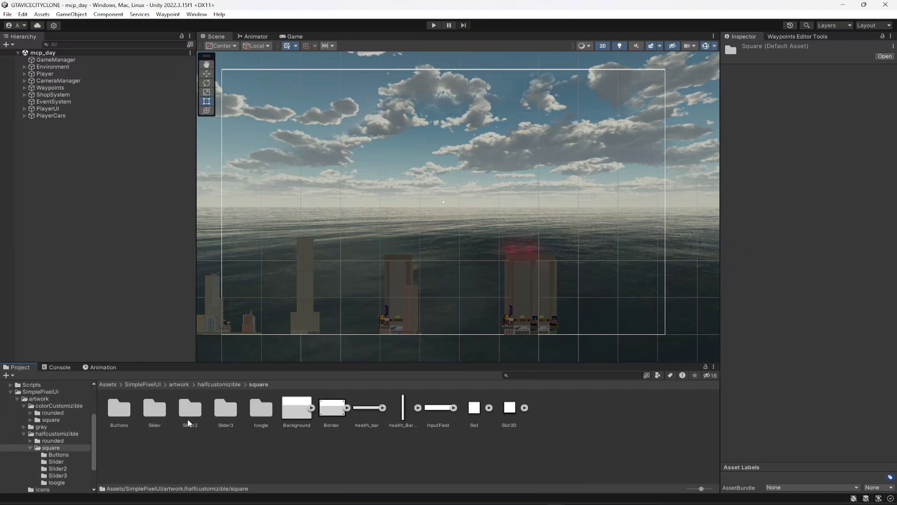
{"action": "double_click", "coordinate": [155, 410]}
{"action": "left_click", "coordinate": [261, 409]}
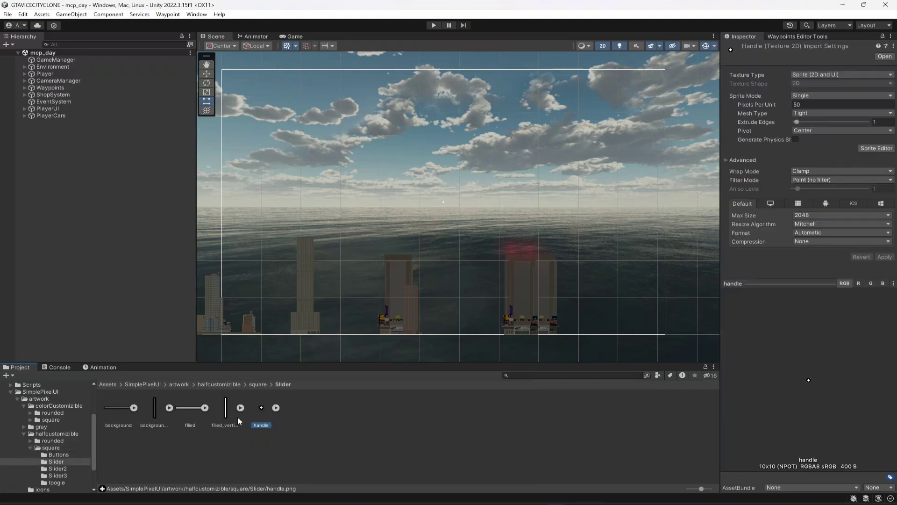
{"action": "left_click", "coordinate": [229, 421]}
{"action": "left_click", "coordinate": [271, 421]}
Move the SimplePixelUI folder into the GameAssets folder and collapse it.
{"action": "left_click", "coordinate": [11, 392]}
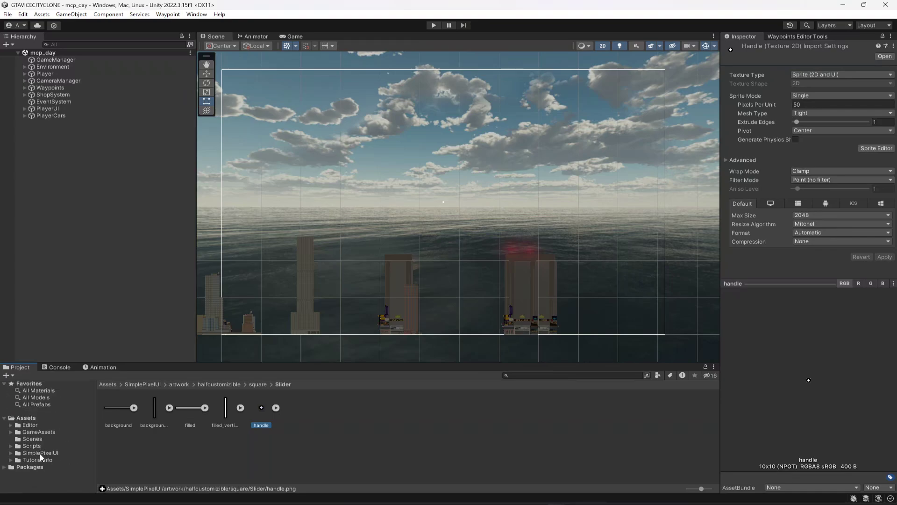
{"action": "left_click_drag", "start_coordinate": [39, 452], "coordinate": [44, 431]}
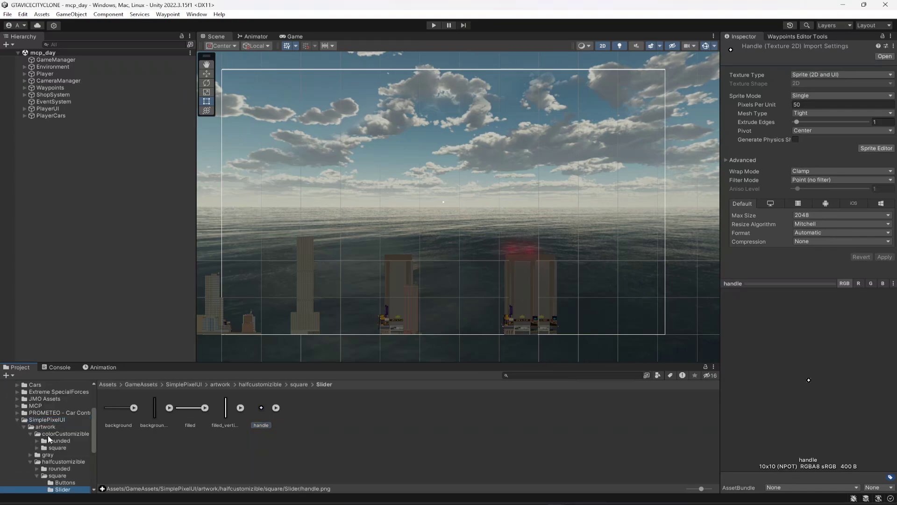
{"action": "left_click", "coordinate": [17, 419]}
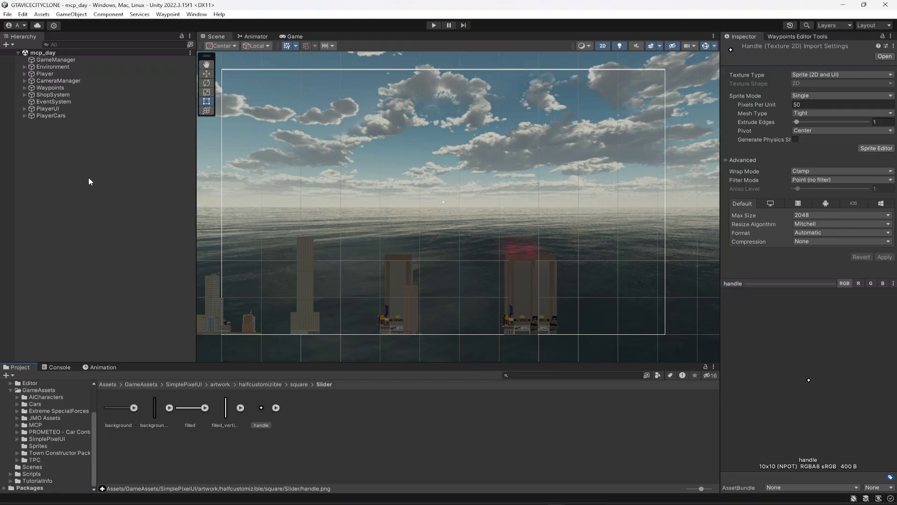
Add a UI slider as a child of PlayerUI and name it HealthBarSlider.
{"action": "left_click", "coordinate": [47, 110]}
{"action": "left_click", "coordinate": [24, 109]}
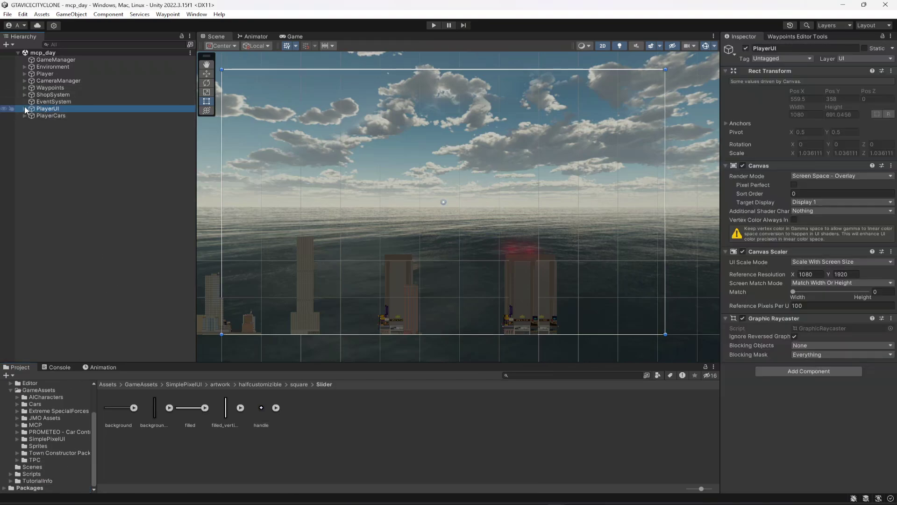
{"action": "right_click", "coordinate": [51, 110]}
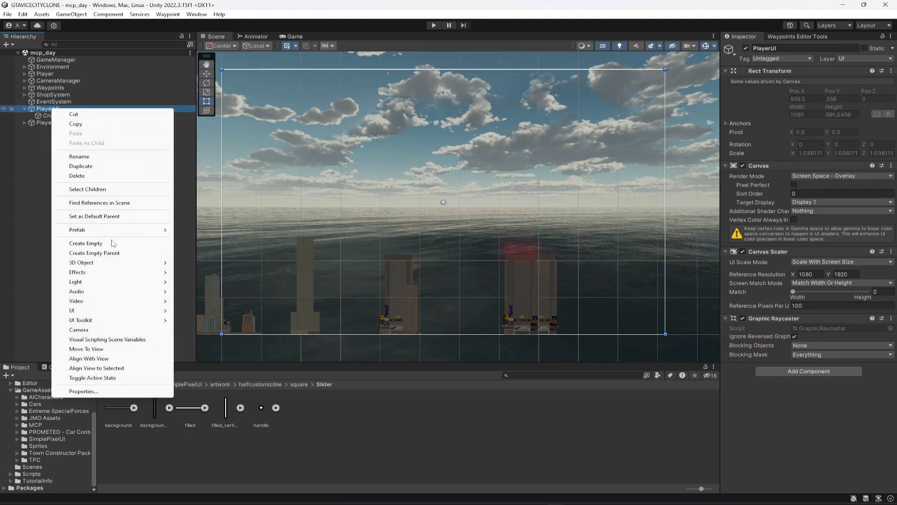
{"action": "mouse_move", "coordinate": [101, 312]}
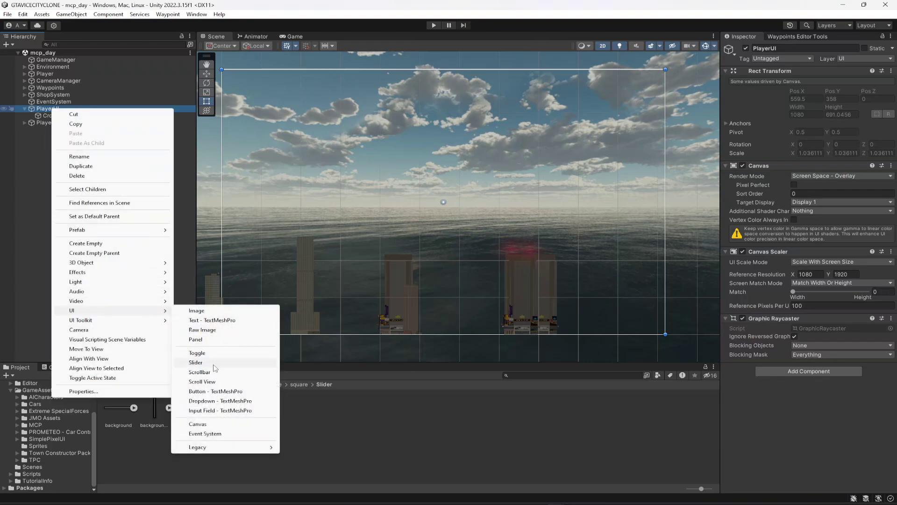
{"action": "left_click", "coordinate": [196, 362]}
{"action": "type", "text": "Health"}
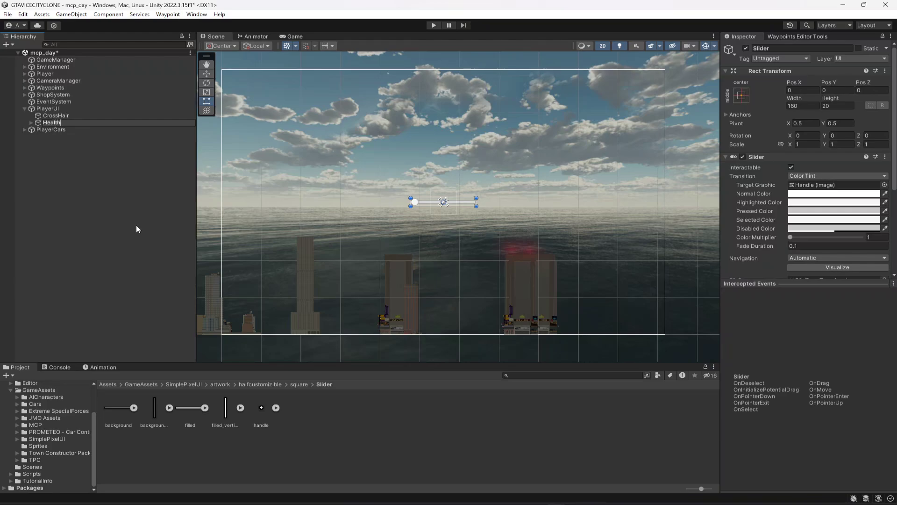
{"action": "type", "text": "BarSlider"}
{"action": "key", "text": "Return"}
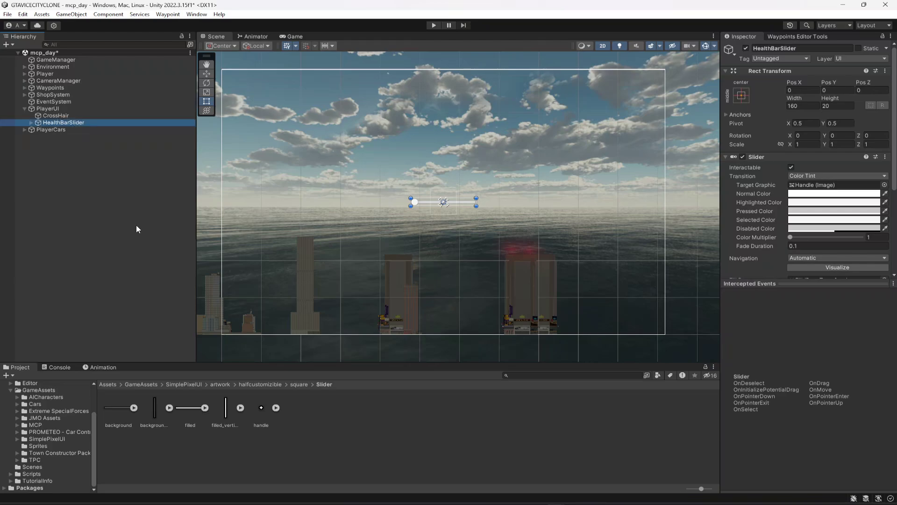
Expand HealthBarSlider to reveal its Handle and open the SimplePixelUI artwork folder halfcustomizible/square/Slider.
{"action": "left_click", "coordinate": [30, 123]}
{"action": "left_click", "coordinate": [37, 143]}
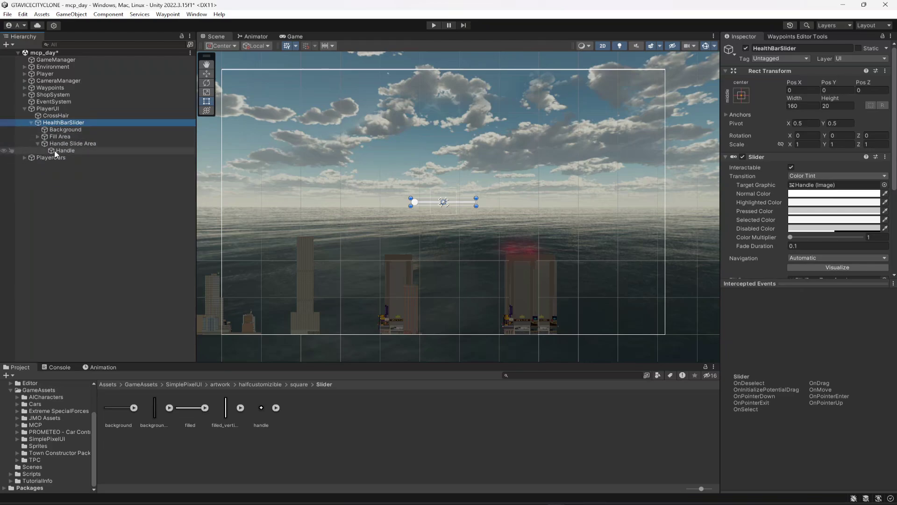
{"action": "left_click", "coordinate": [55, 150]}
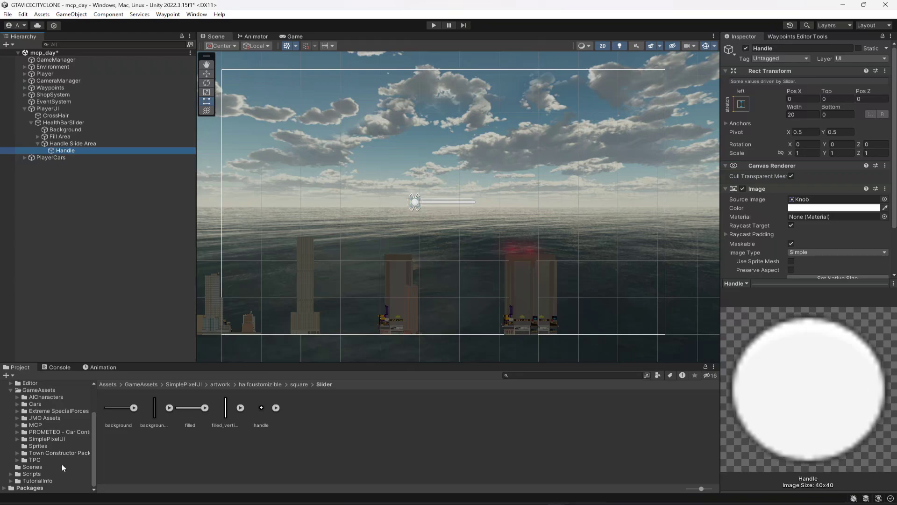
{"action": "left_click", "coordinate": [46, 439]}
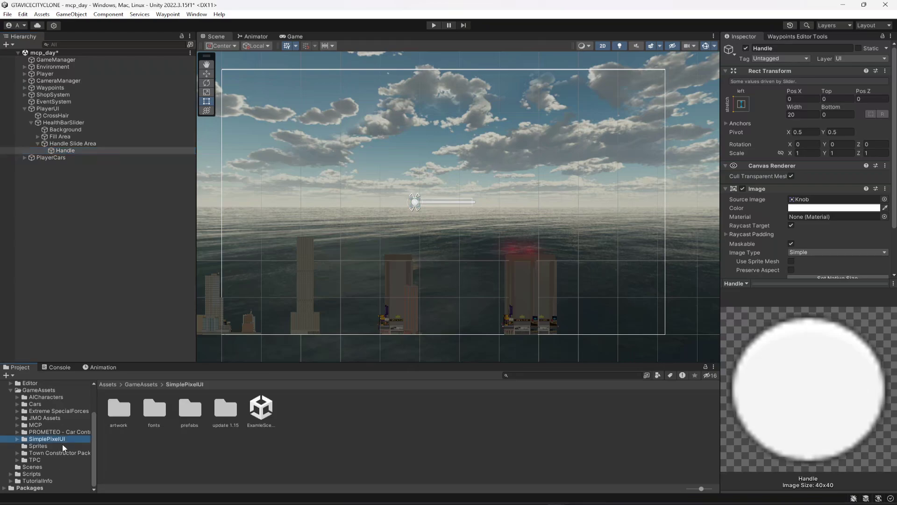
{"action": "left_click", "coordinate": [123, 411]}
{"action": "double_click", "coordinate": [125, 412]}
{"action": "double_click", "coordinate": [183, 410]}
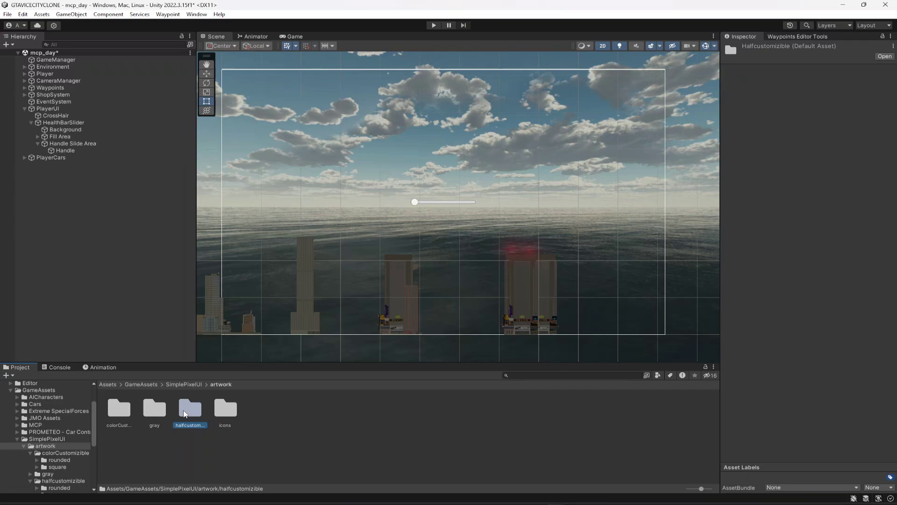
{"action": "double_click", "coordinate": [155, 410]}
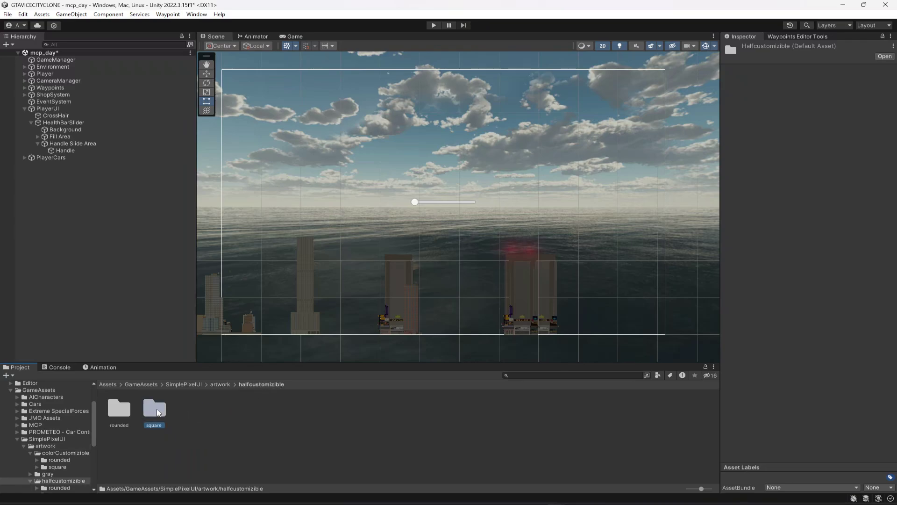
{"action": "double_click", "coordinate": [163, 413]}
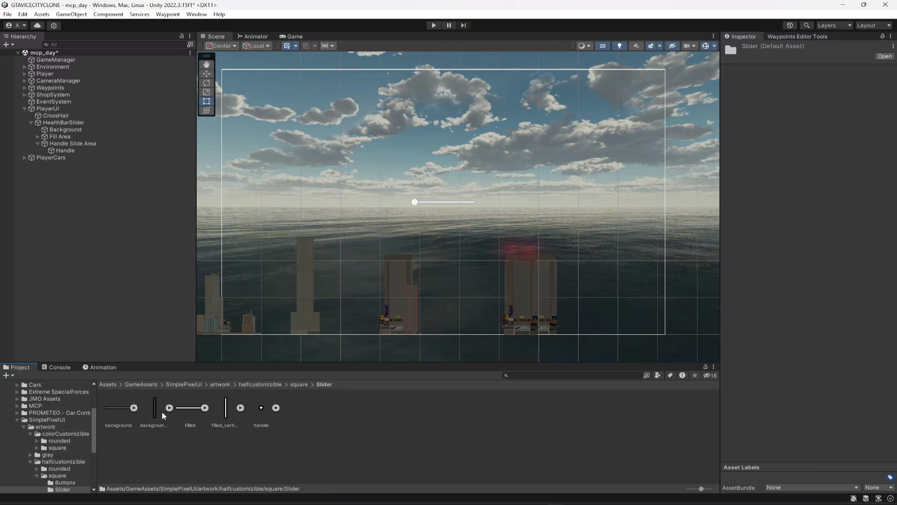
Assign the handle sprite as the source image of the HealthBarSlider's Handle.
{"action": "left_click", "coordinate": [60, 148]}
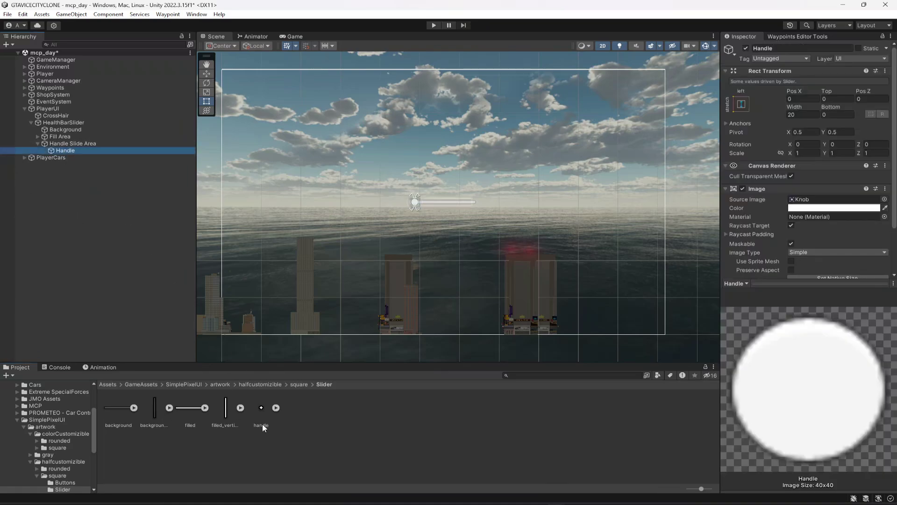
{"action": "left_click_drag", "start_coordinate": [262, 423], "coordinate": [821, 177]}
{"action": "scroll", "coordinate": [473, 234], "scroll_direction": "up", "scroll_amount": 1}
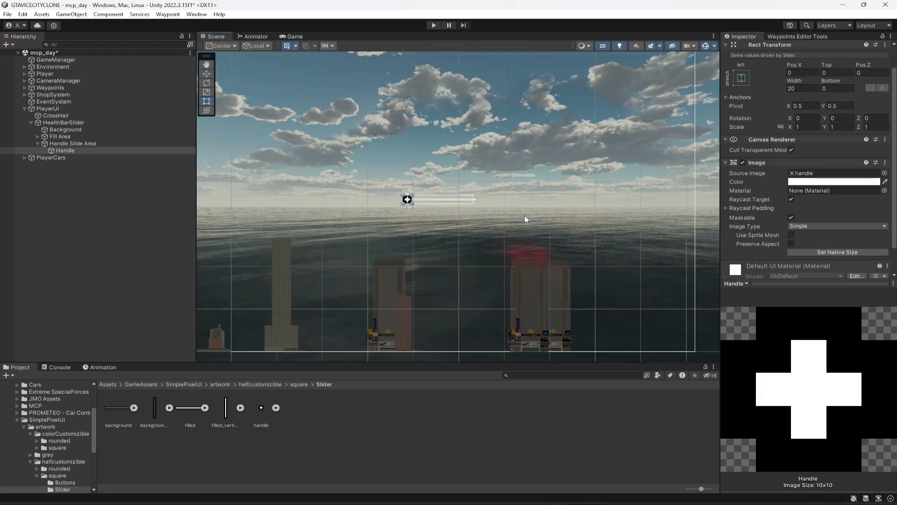
{"action": "scroll", "coordinate": [525, 215], "scroll_direction": "up", "scroll_amount": 1}
Set the HealthBarSlider's value to 1.
{"action": "left_click", "coordinate": [57, 122]}
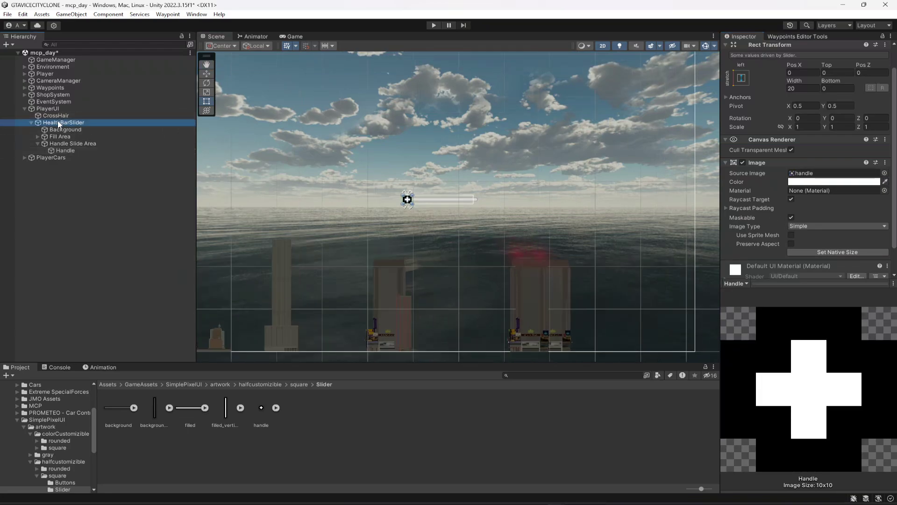
{"action": "scroll", "coordinate": [776, 252], "scroll_direction": "down", "scroll_amount": 3}
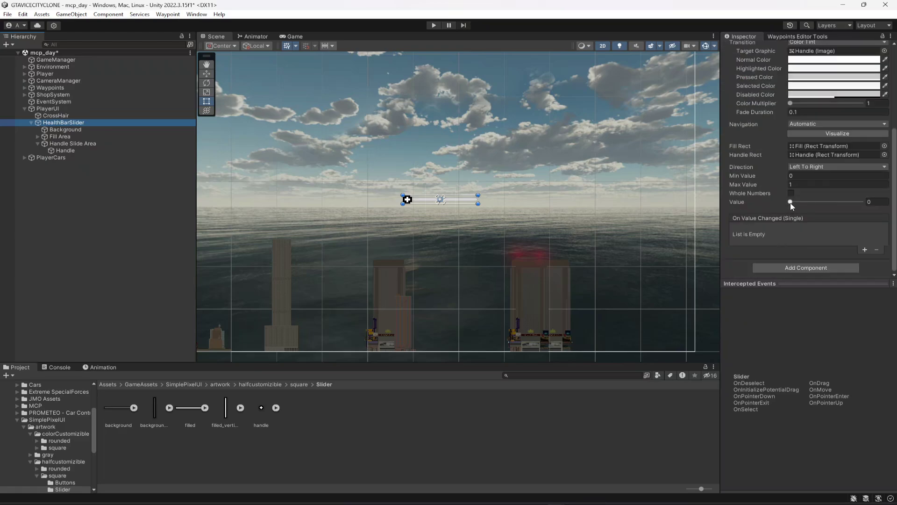
{"action": "left_click_drag", "start_coordinate": [790, 202], "coordinate": [879, 205]}
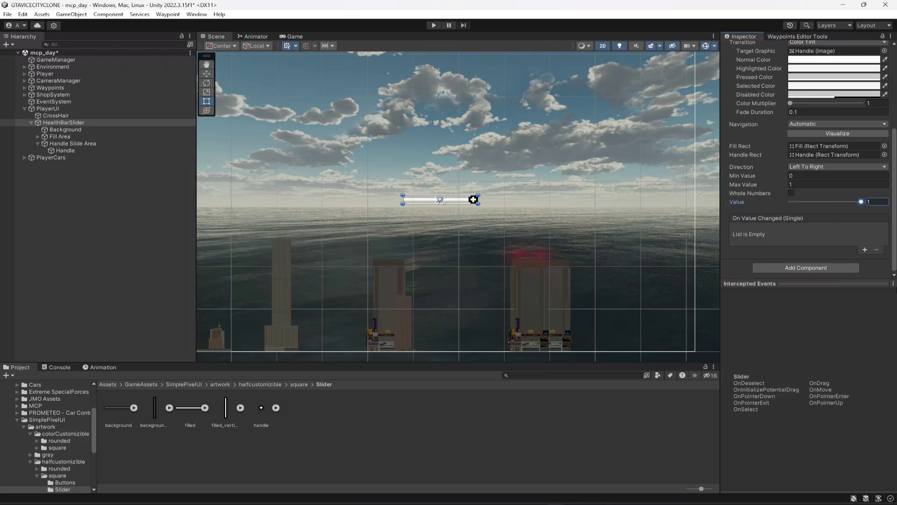
Try a light pink color on the Fill image under Fill Area and undo the color change.
{"action": "left_click", "coordinate": [37, 137]}
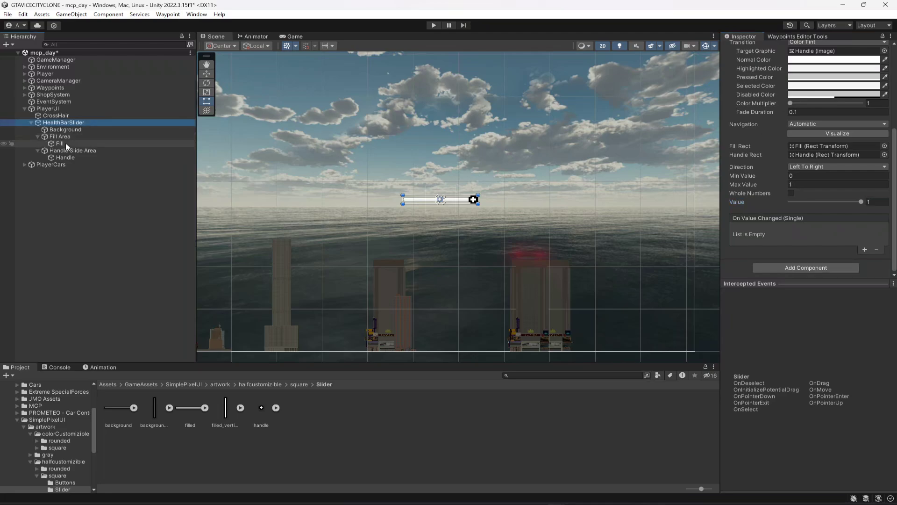
{"action": "left_click", "coordinate": [63, 136]}
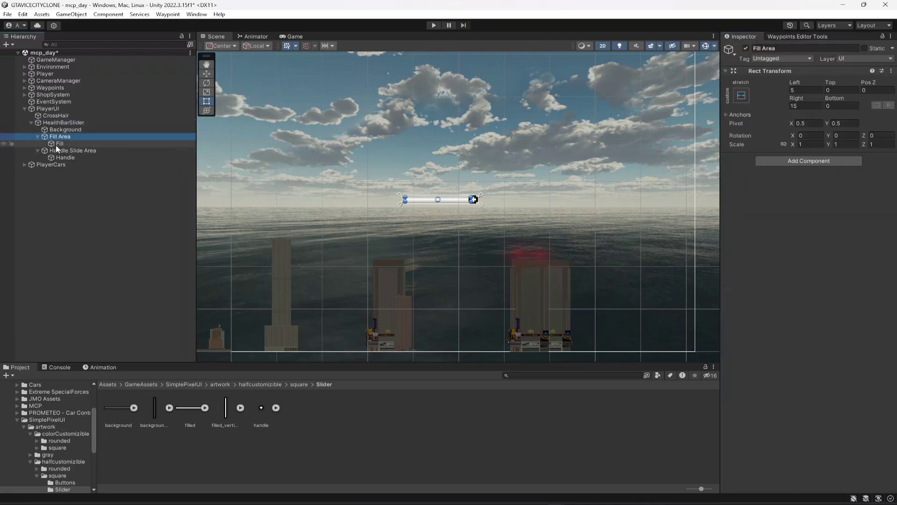
{"action": "key", "text": "Down"}
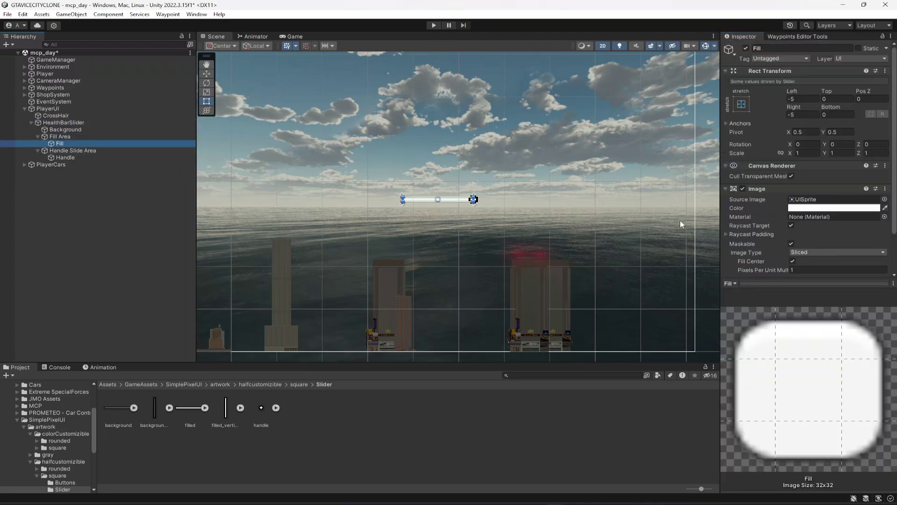
{"action": "left_click", "coordinate": [826, 209]}
{"action": "left_click_drag", "start_coordinate": [847, 274], "coordinate": [821, 261]}
{"action": "left_click", "coordinate": [889, 203]}
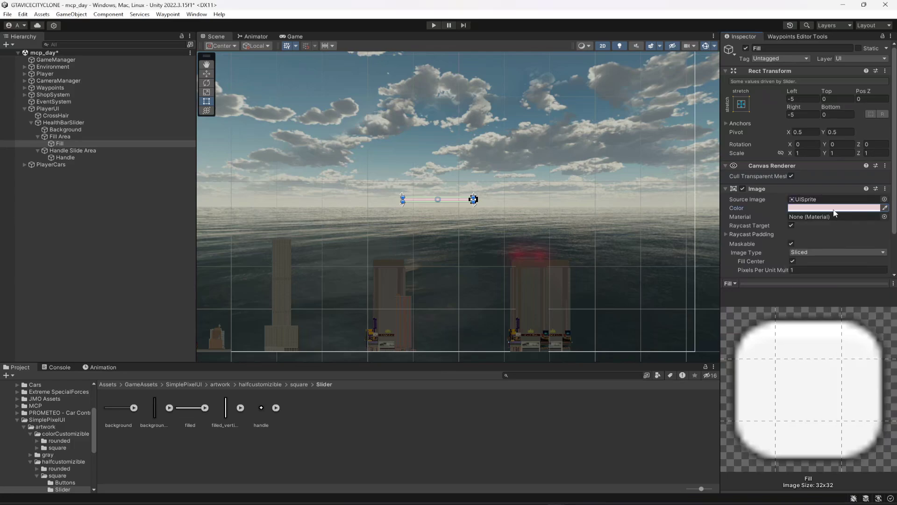
{"action": "key", "text": "ctrl+z"}
{"action": "left_click", "coordinate": [65, 129]}
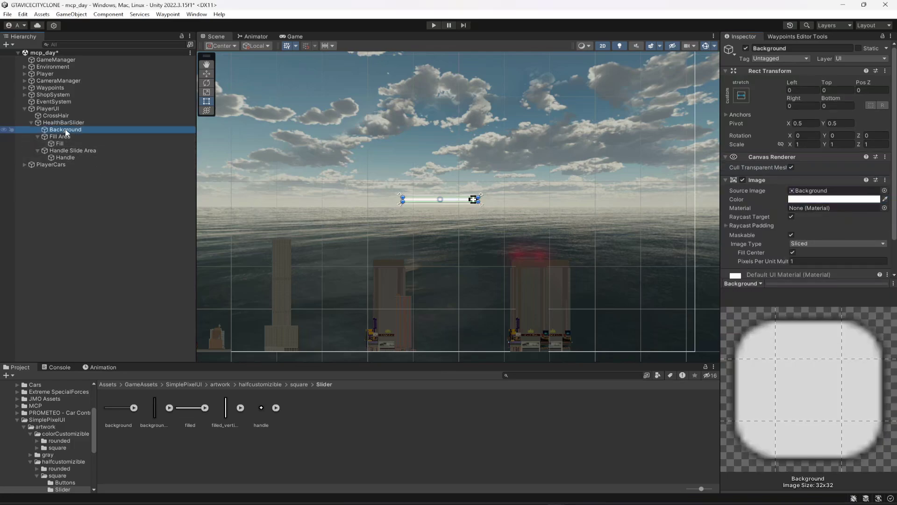
{"action": "left_click", "coordinate": [824, 200]}
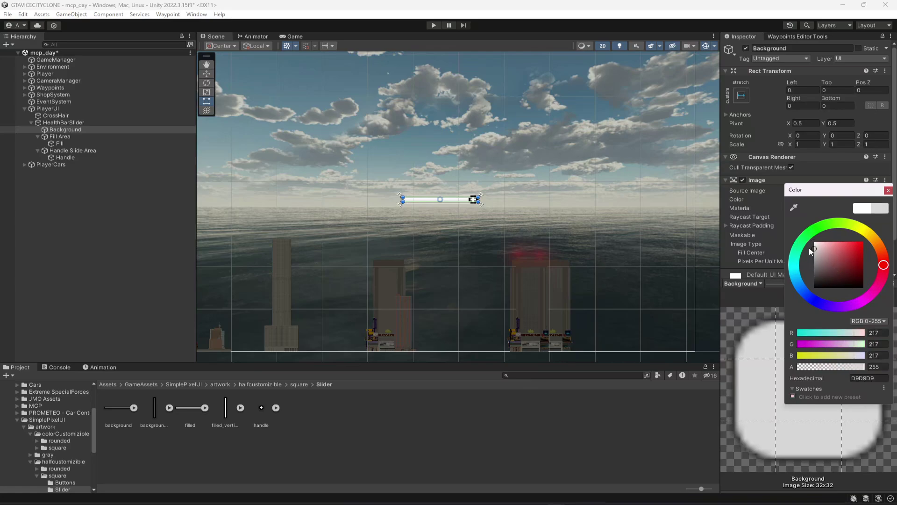
{"action": "left_click", "coordinate": [888, 191]}
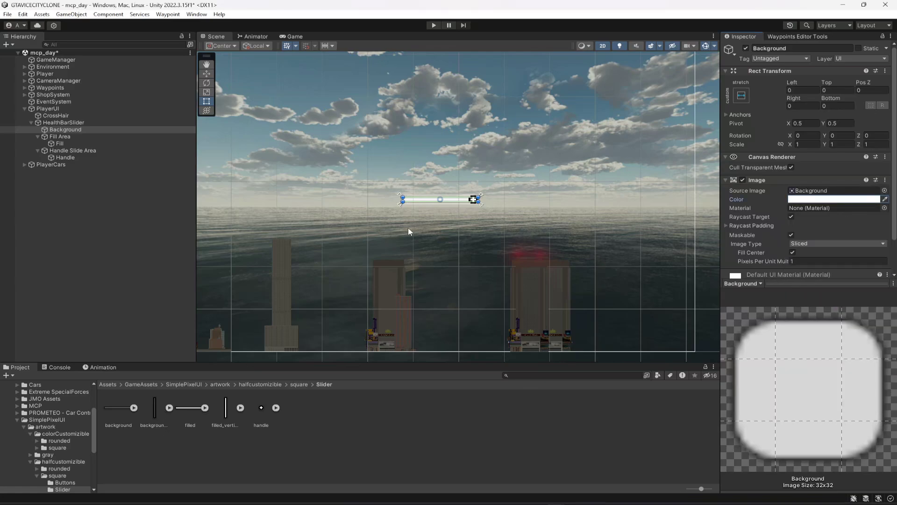
Assign the horizontal background sprite from the Slider folder as the source image of the HealthBarSlider's Background.
{"action": "scroll", "coordinate": [410, 229], "scroll_direction": "up", "scroll_amount": 3}
{"action": "left_click", "coordinate": [69, 131]}
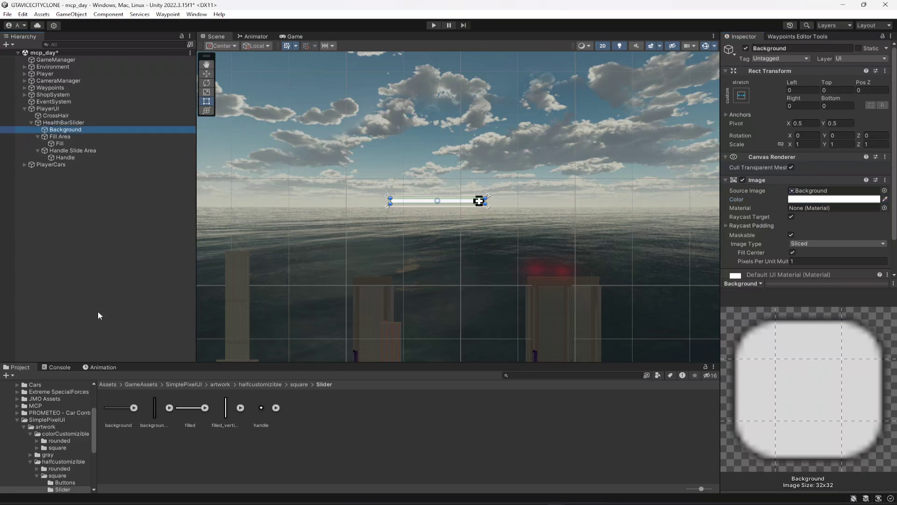
{"action": "left_click_drag", "start_coordinate": [117, 408], "coordinate": [823, 191]}
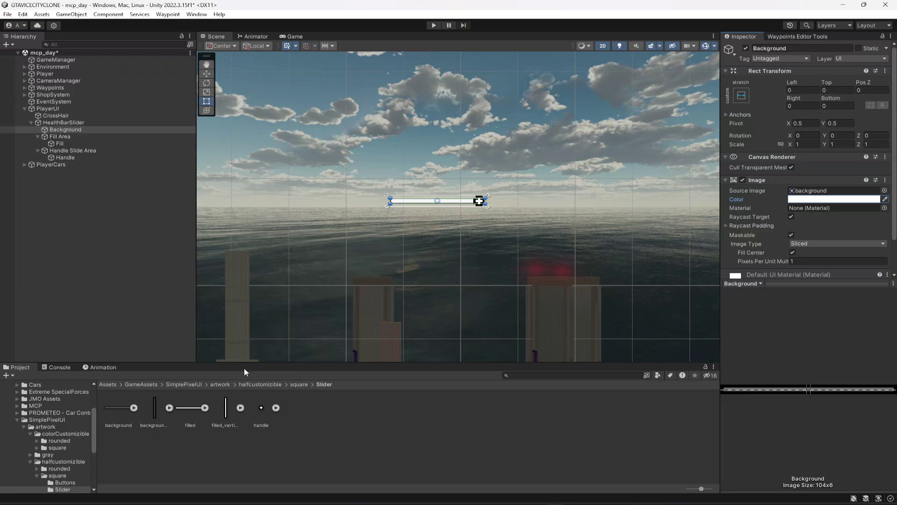
{"action": "scroll", "coordinate": [403, 232], "scroll_direction": "up", "scroll_amount": 5}
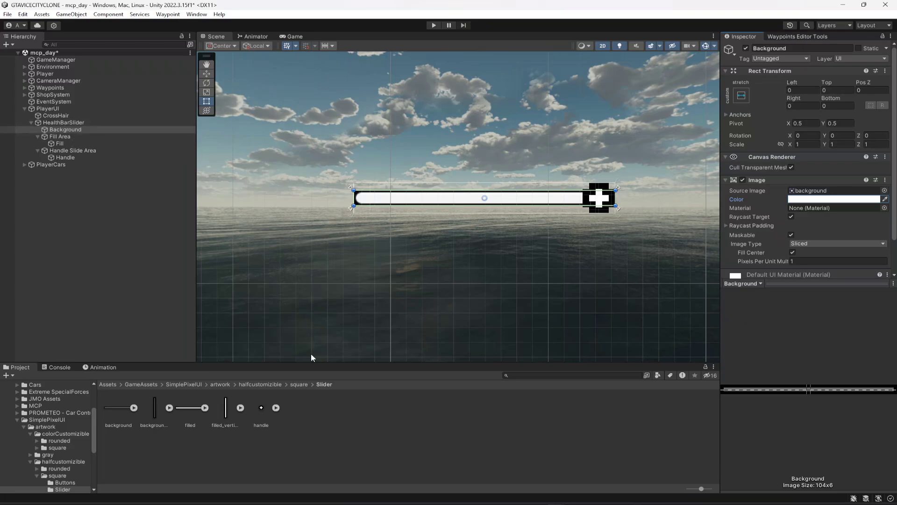
Examine the sprites in the halfcustomizible square and rounded folders, and return to the square Slider folder.
{"action": "left_click", "coordinate": [300, 385]}
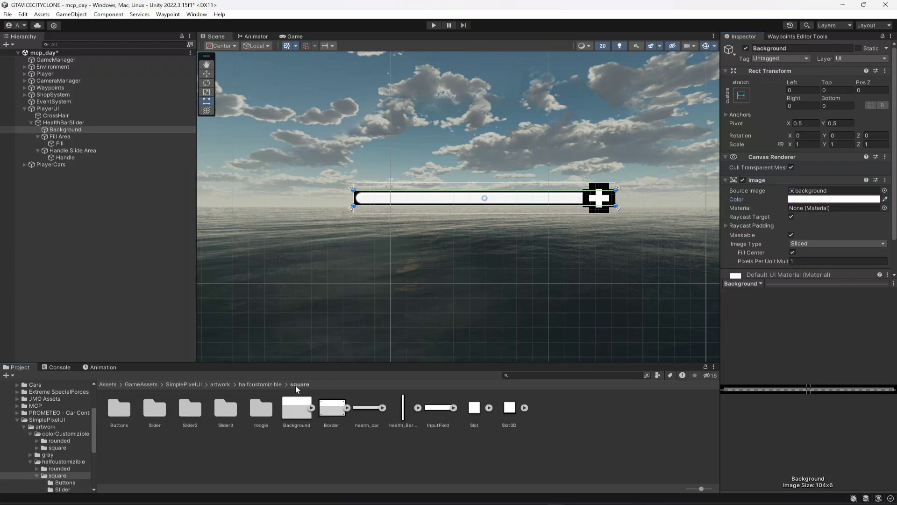
{"action": "left_click", "coordinate": [261, 384]}
{"action": "double_click", "coordinate": [119, 411]}
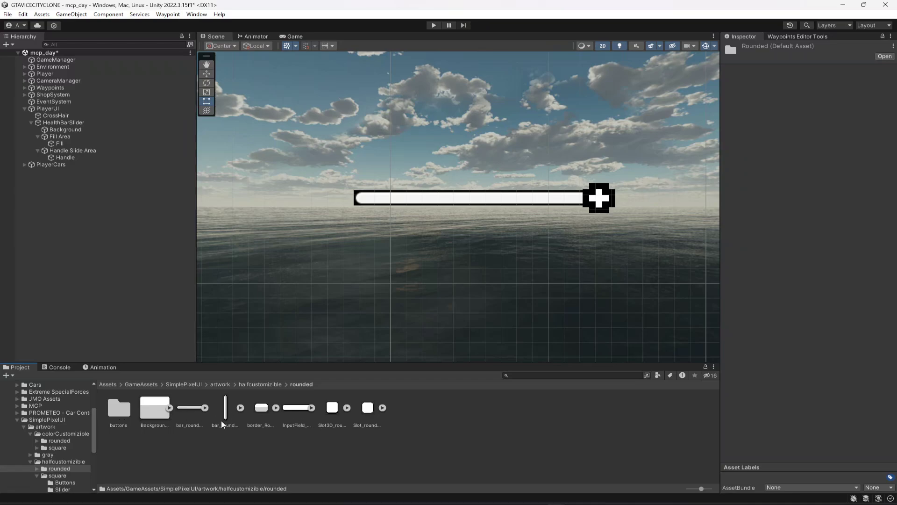
{"action": "left_click", "coordinate": [247, 385]}
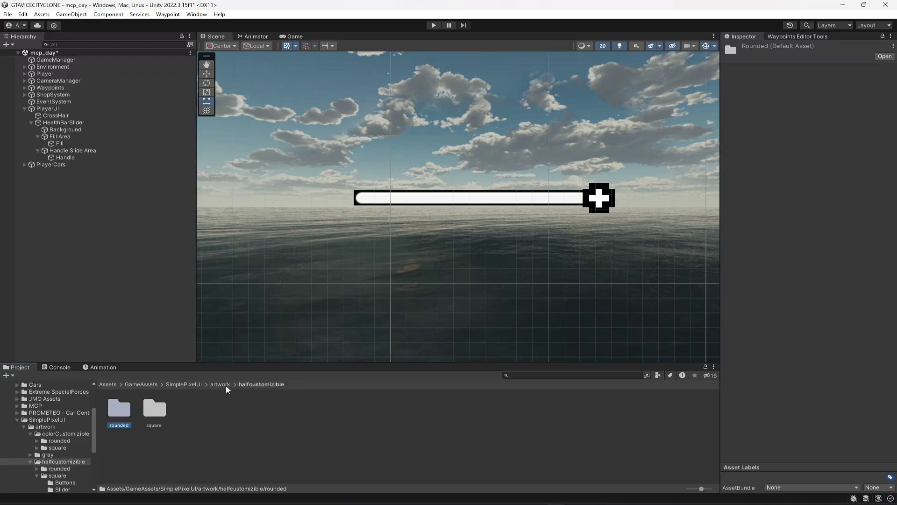
{"action": "double_click", "coordinate": [151, 412]}
{"action": "double_click", "coordinate": [151, 410]}
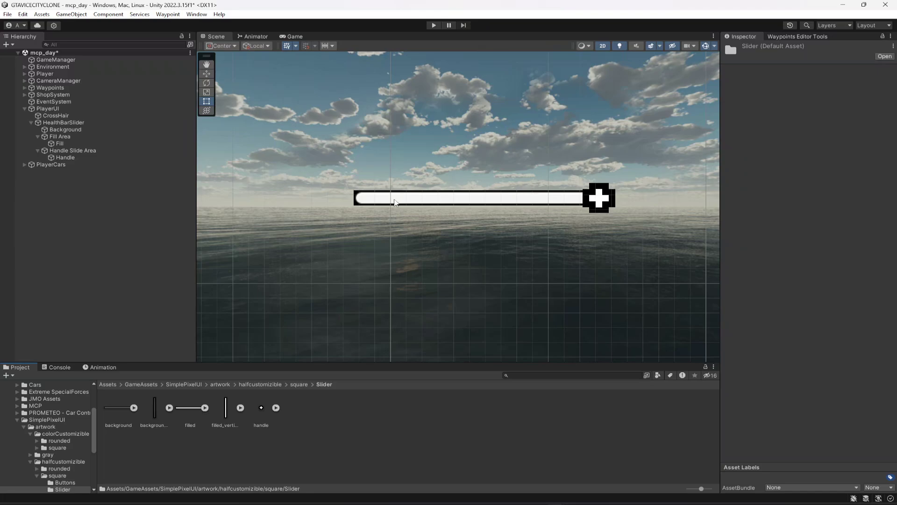
Test how the HealthBarSlider responds to changes in its value, leaving the value at 1.
{"action": "left_click", "coordinate": [395, 203]}
{"action": "scroll", "coordinate": [818, 280], "scroll_direction": "down", "scroll_amount": 3}
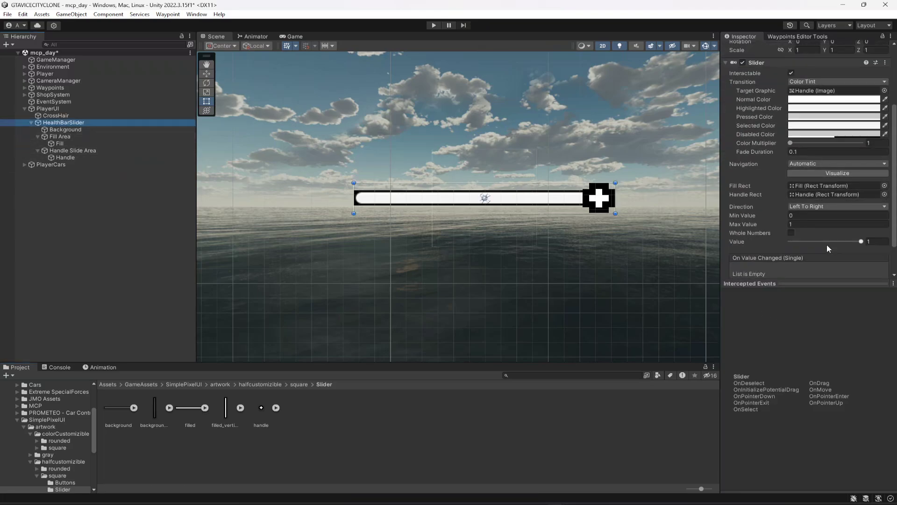
{"action": "mouse_move", "coordinate": [854, 241]}
{"action": "left_mouse_down"}
{"action": "mouse_move", "coordinate": [786, 245]}
{"action": "mouse_move", "coordinate": [864, 241]}
{"action": "mouse_move", "coordinate": [788, 243]}
{"action": "mouse_move", "coordinate": [863, 242]}
{"action": "mouse_move", "coordinate": [788, 243]}
{"action": "mouse_move", "coordinate": [864, 241]}
{"action": "mouse_move", "coordinate": [758, 255]}
{"action": "mouse_move", "coordinate": [868, 255]}
{"action": "left_mouse_up"}
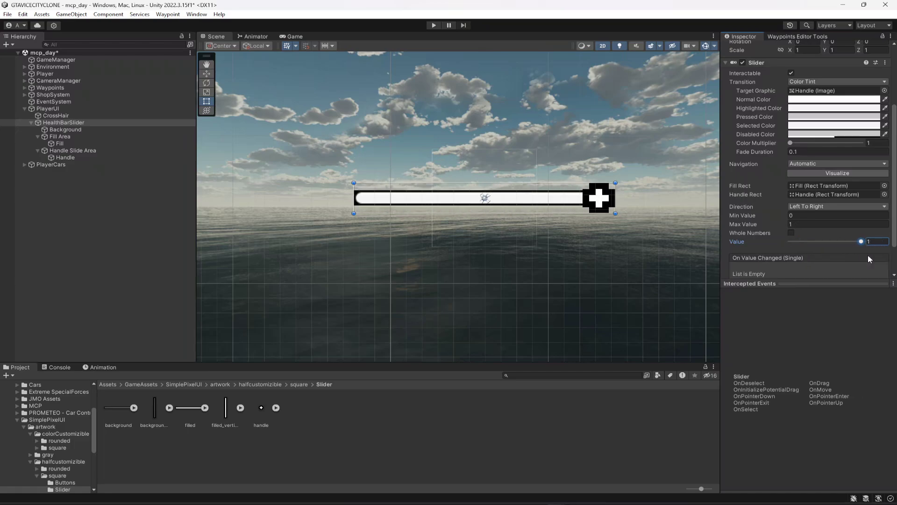
Assign the horizontal filled sprite as the source image of the HealthBarSlider's Fill.
{"action": "left_click", "coordinate": [66, 143]}
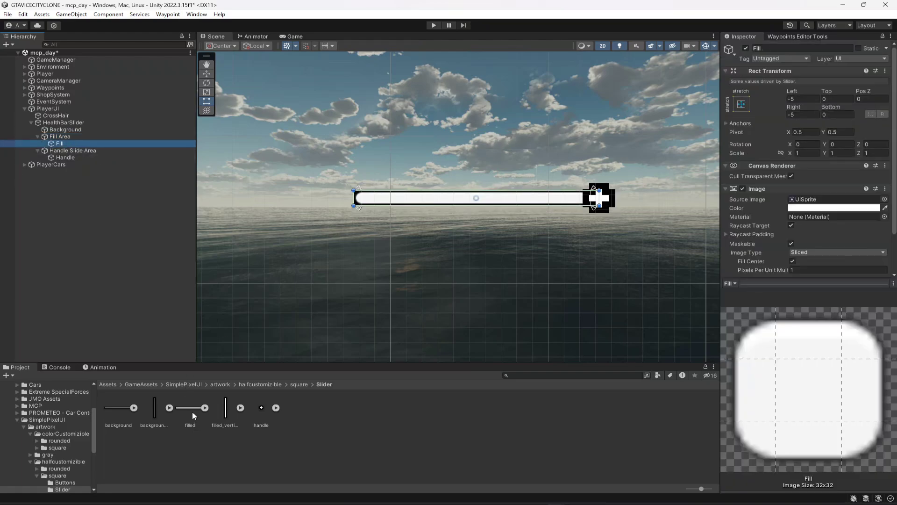
{"action": "left_click_drag", "start_coordinate": [192, 414], "coordinate": [798, 200]}
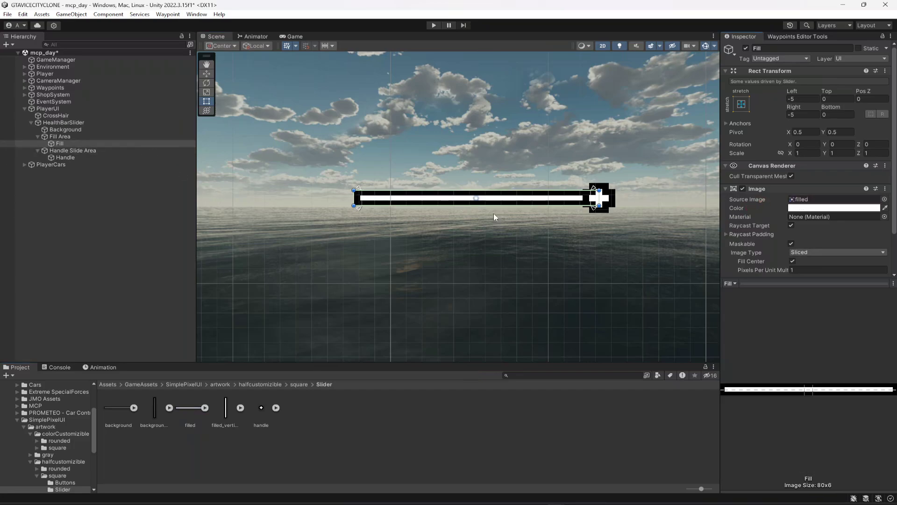
{"action": "scroll", "coordinate": [559, 210], "scroll_direction": "up", "scroll_amount": 1}
{"action": "scroll", "coordinate": [559, 209], "scroll_direction": "up", "scroll_amount": 1}
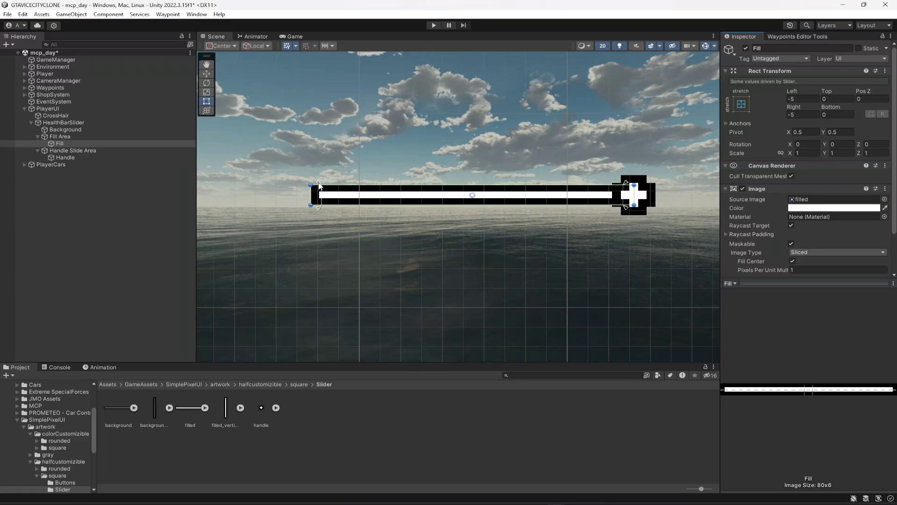
Check how the HealthBarSlider's filled sprite follows its value, leaving the value at 1.
{"action": "left_click", "coordinate": [65, 122]}
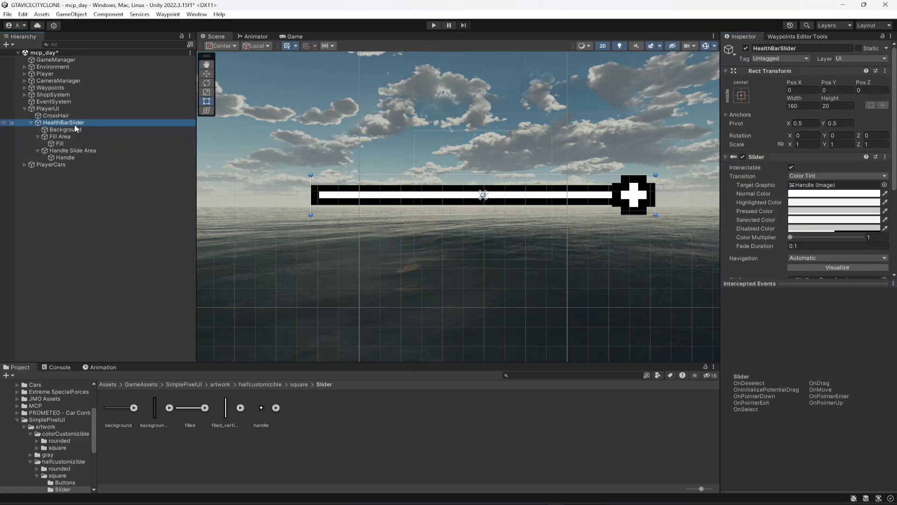
{"action": "scroll", "coordinate": [852, 259], "scroll_direction": "down", "scroll_amount": 5}
{"action": "left_click", "coordinate": [860, 242]}
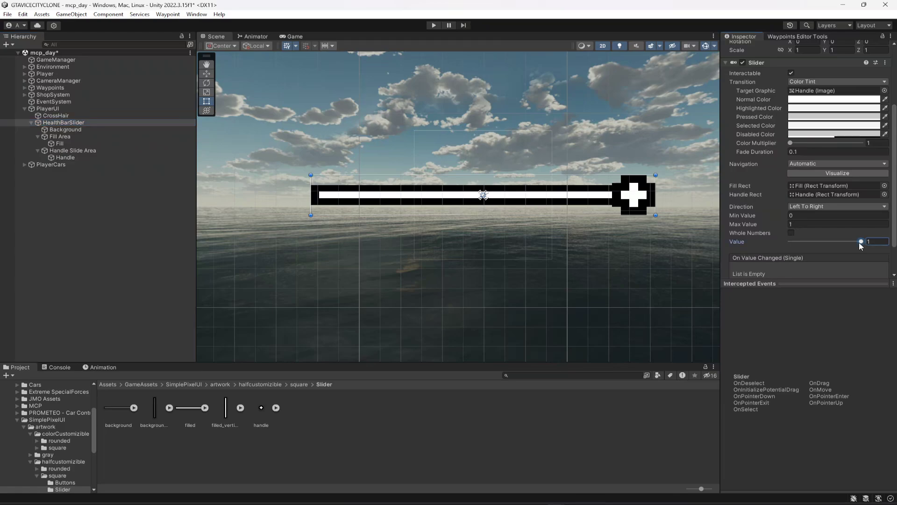
{"action": "left_click_drag", "start_coordinate": [860, 242], "coordinate": [868, 267]}
{"action": "scroll", "coordinate": [595, 243], "scroll_direction": "down", "scroll_amount": 2}
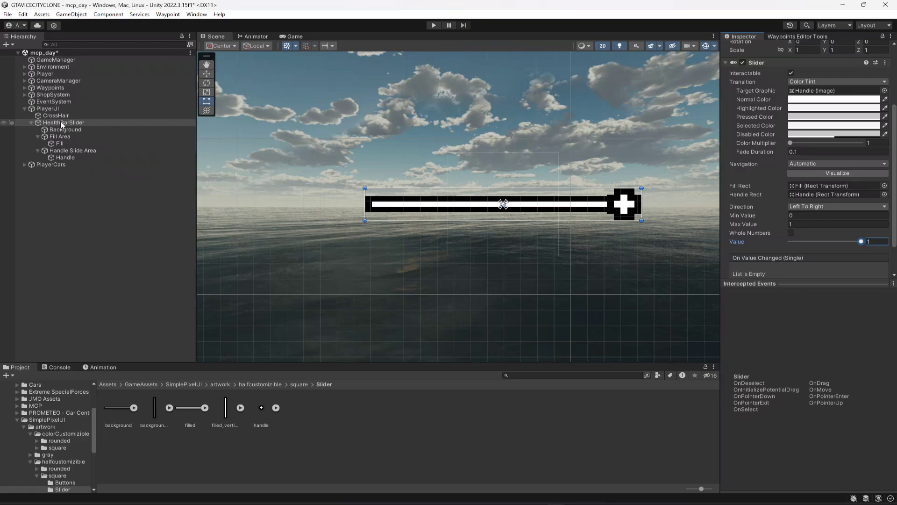
Set the Image color of the HealthBarSlider's Handle to red, RGB 193, 5, 5.
{"action": "left_click", "coordinate": [66, 157]}
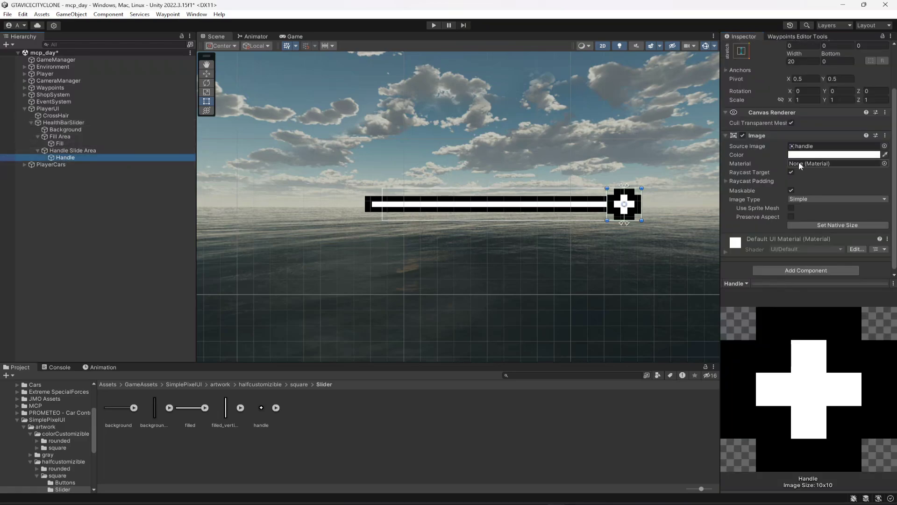
{"action": "left_click", "coordinate": [809, 155]}
{"action": "left_click", "coordinate": [839, 225]}
{"action": "mouse_move", "coordinate": [841, 226]}
{"action": "left_mouse_down"}
{"action": "mouse_move", "coordinate": [873, 200]}
{"action": "mouse_move", "coordinate": [863, 213]}
{"action": "left_mouse_up"}
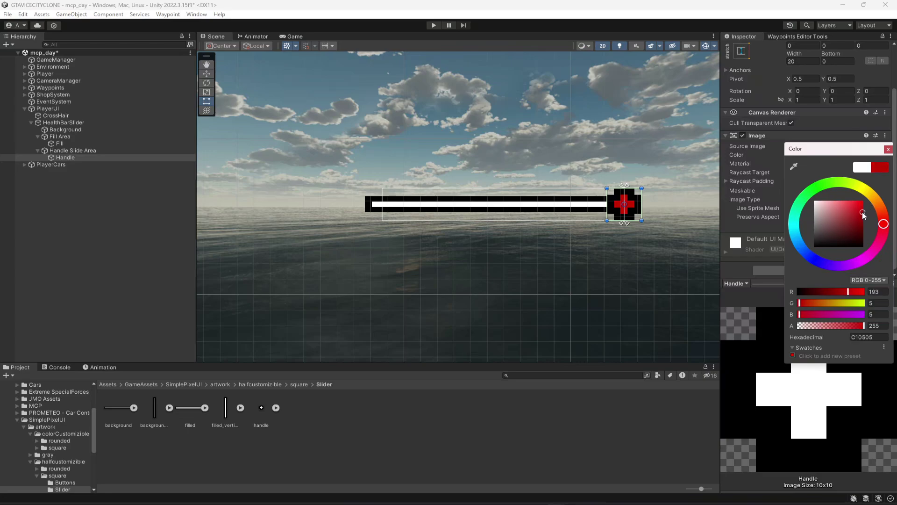
{"action": "left_click", "coordinate": [888, 149]}
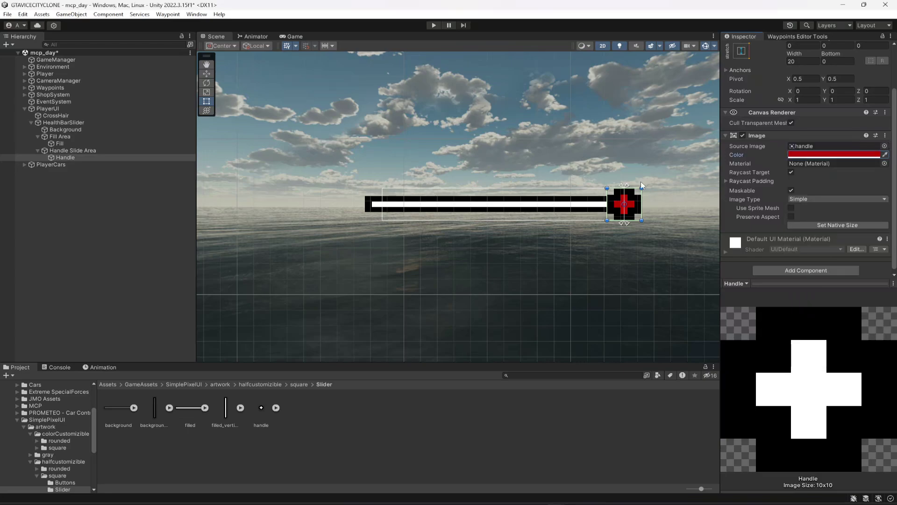
Collapse the HealthBarSlider and its child areas in the hierarchy.
{"action": "left_click", "coordinate": [38, 150]}
{"action": "left_click", "coordinate": [38, 136]}
{"action": "left_click", "coordinate": [30, 122]}
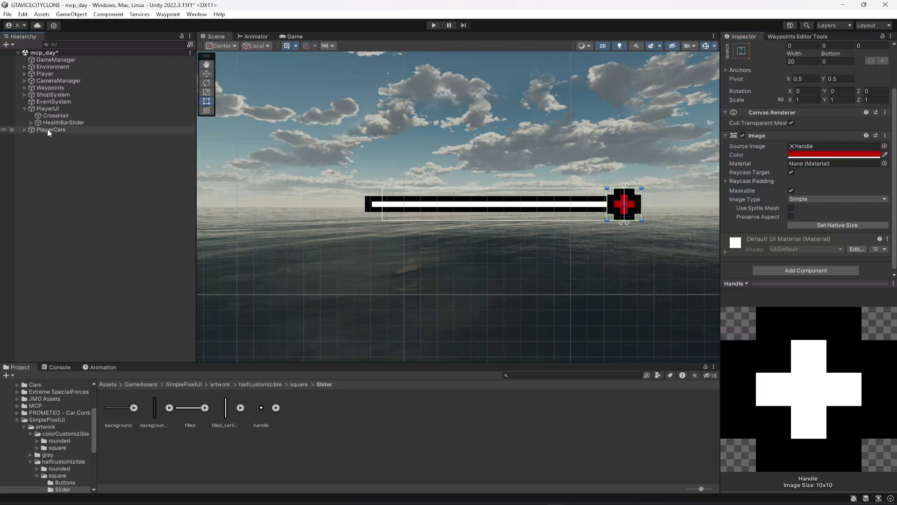
Anchor the HealthBarSlider to the canvas's top-right corner, moving its position there, with the Game view shown.
{"action": "left_click", "coordinate": [63, 123]}
{"action": "scroll", "coordinate": [571, 257], "scroll_direction": "down", "scroll_amount": 8}
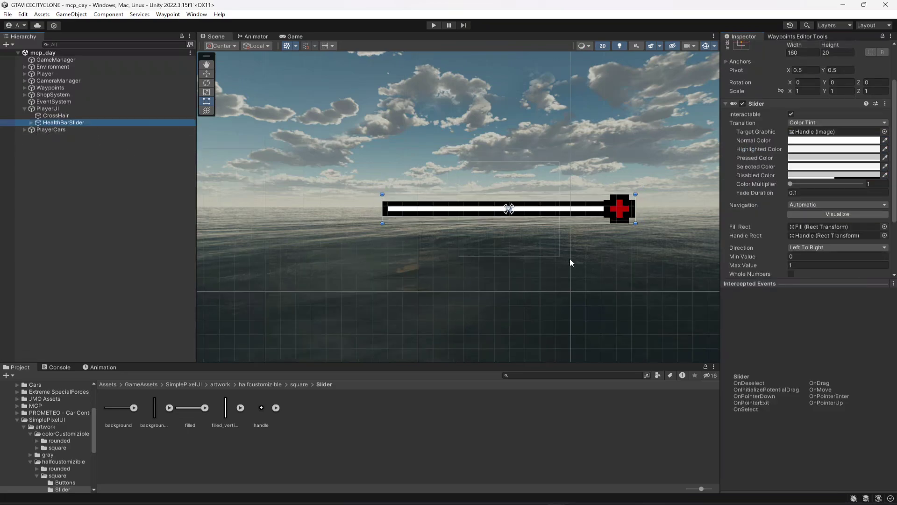
{"action": "middle_click_drag", "start_coordinate": [573, 256], "coordinate": [463, 260]}
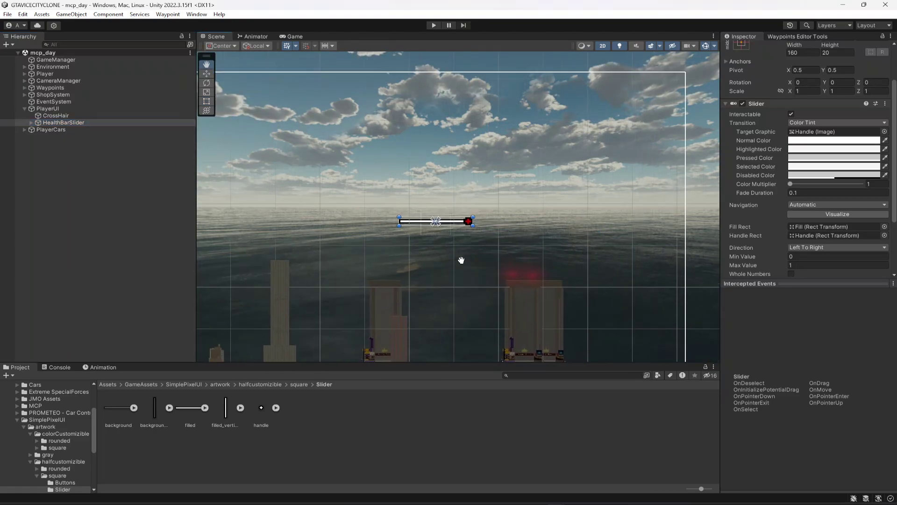
{"action": "left_click", "coordinate": [295, 37]}
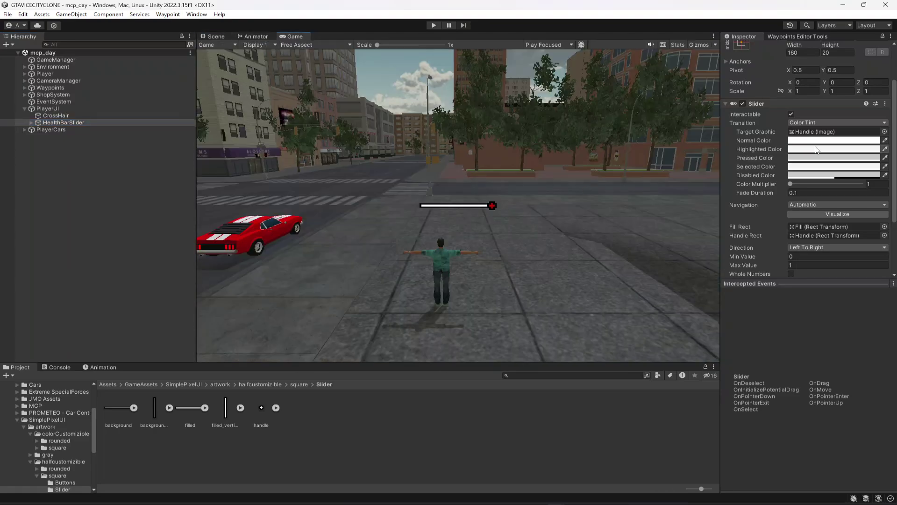
{"action": "scroll", "coordinate": [803, 154], "scroll_direction": "up", "scroll_amount": 3}
{"action": "left_click", "coordinate": [741, 96]}
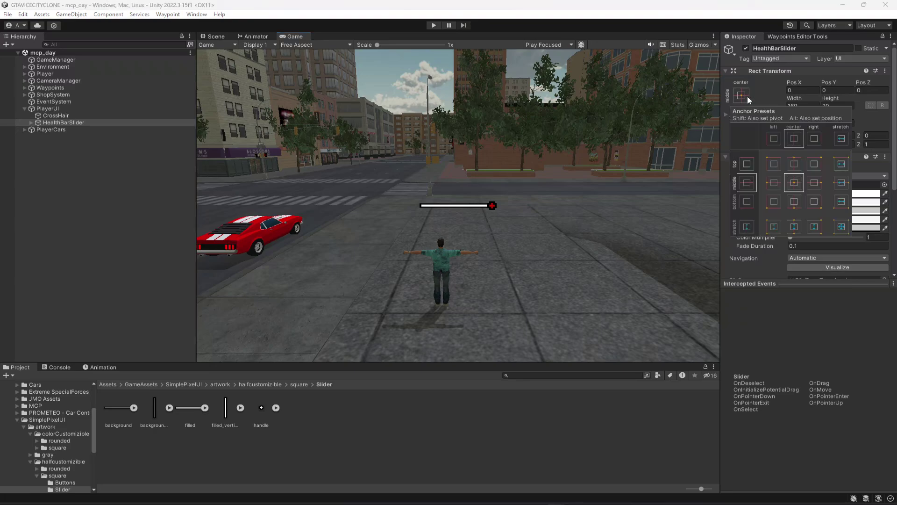
{"action": "left_click", "coordinate": [815, 163], "text": "alt"}
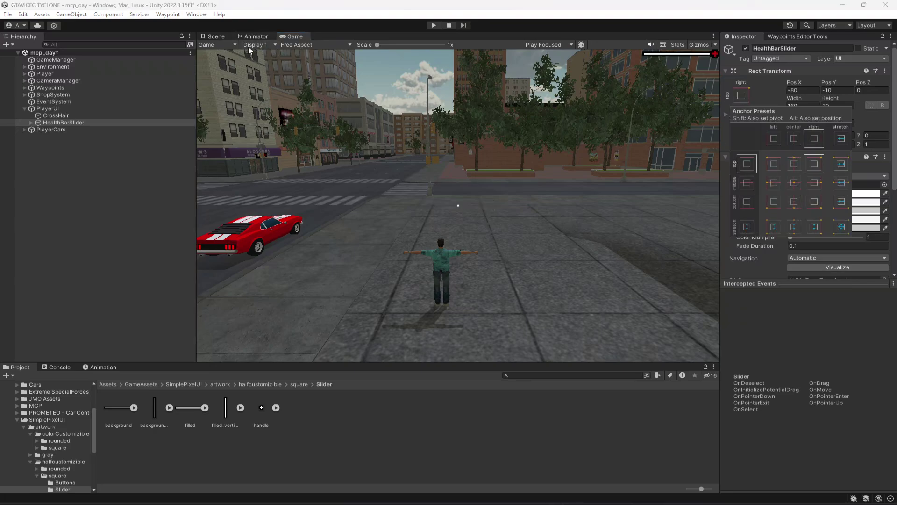
Preview the health bar in the Simulator on the iPad Pro 12.9, iPhone 12, iPhone 12 Pro Max and iPhone 12 mini.
{"action": "left_click", "coordinate": [220, 46]}
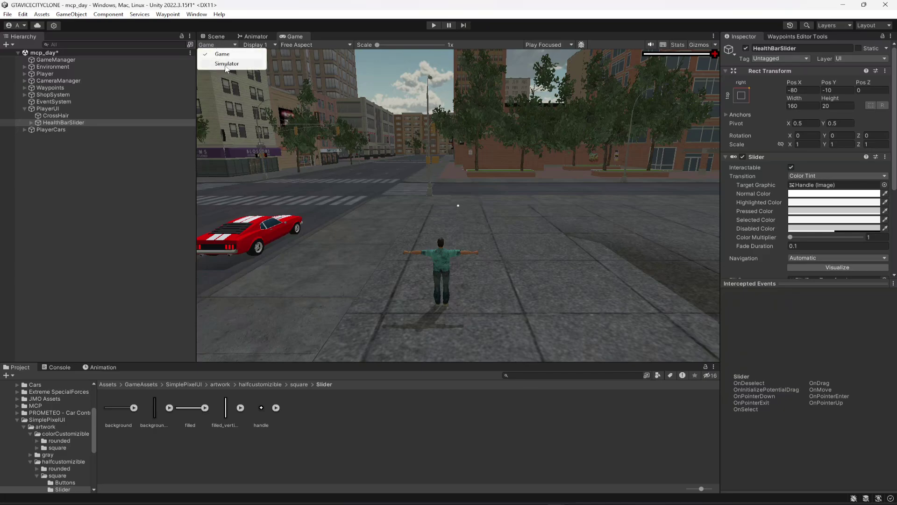
{"action": "left_click", "coordinate": [226, 64]}
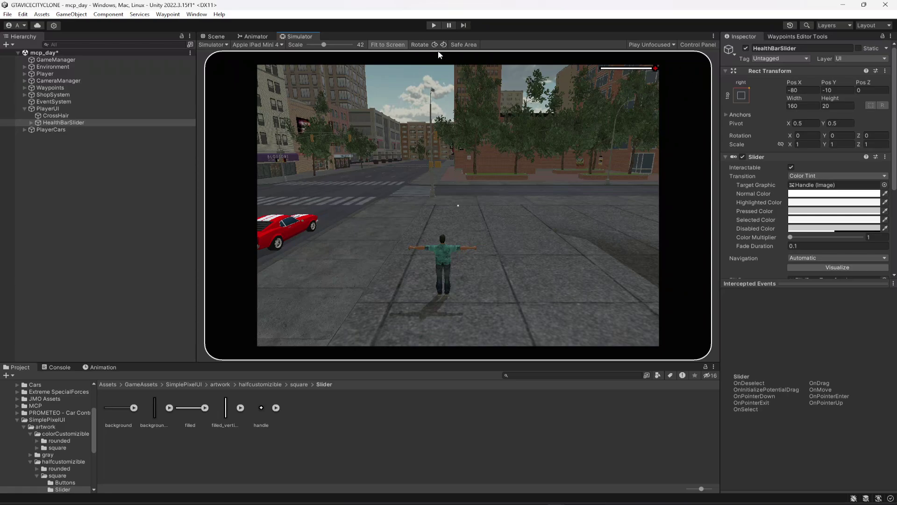
{"action": "left_click", "coordinate": [250, 45]}
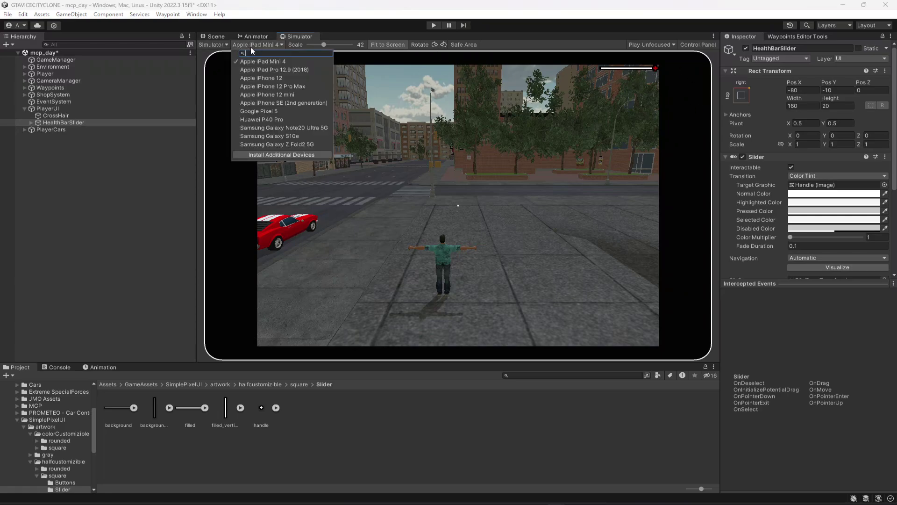
{"action": "left_click", "coordinate": [264, 69]}
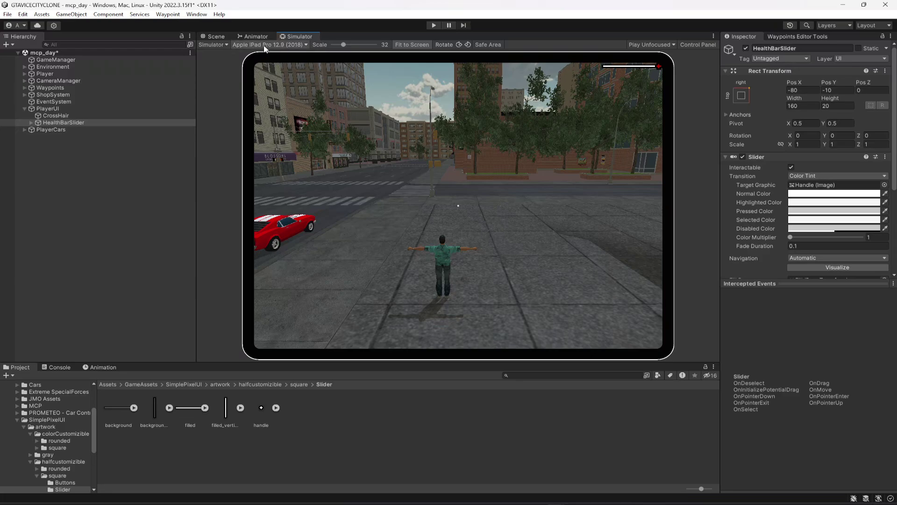
{"action": "left_click", "coordinate": [268, 45]}
{"action": "left_click", "coordinate": [274, 78]}
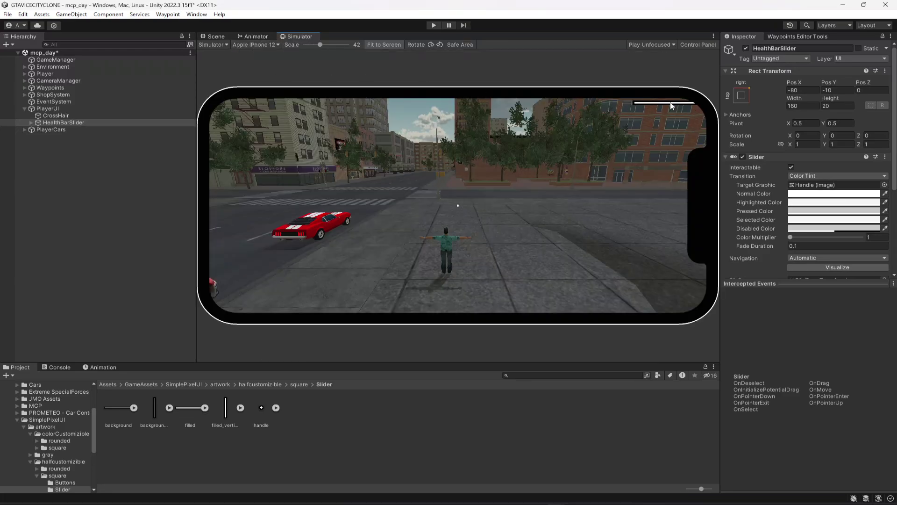
{"action": "left_click", "coordinate": [264, 44]}
{"action": "left_click", "coordinate": [264, 86]}
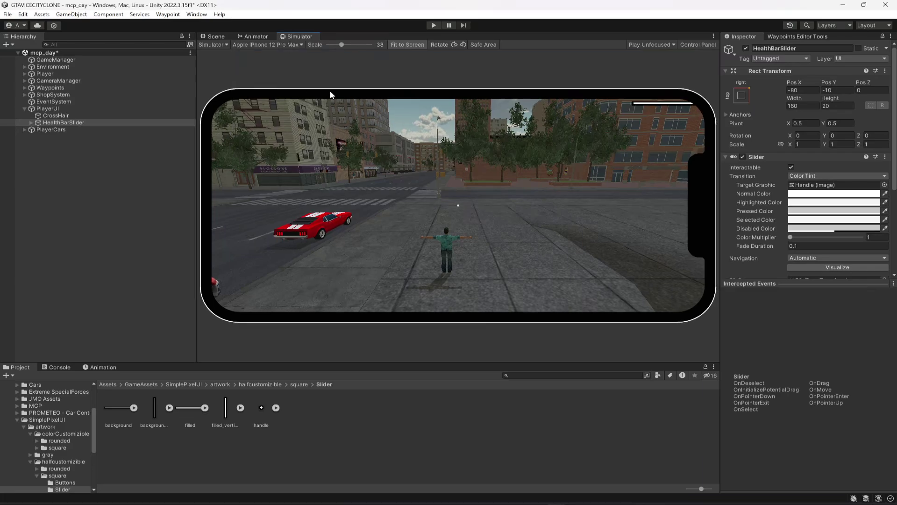
{"action": "left_click", "coordinate": [275, 45]}
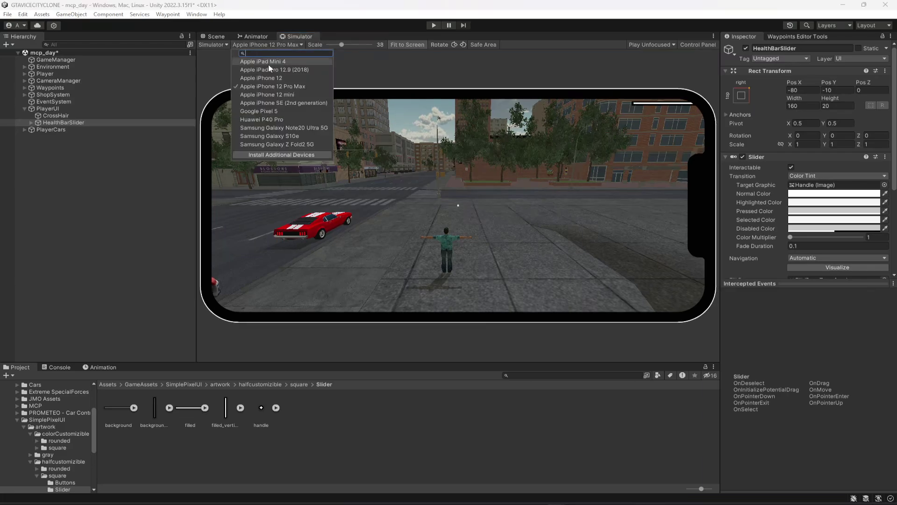
{"action": "left_click", "coordinate": [263, 93]}
Install the additional simulator devices and choose the Apple iPhone X as the simulated device.
{"action": "left_click", "coordinate": [253, 45]}
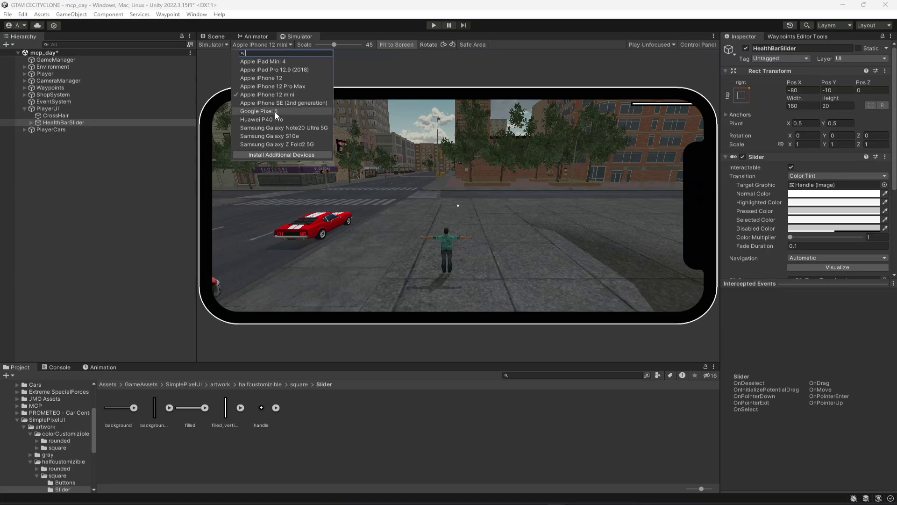
{"action": "left_click", "coordinate": [285, 156]}
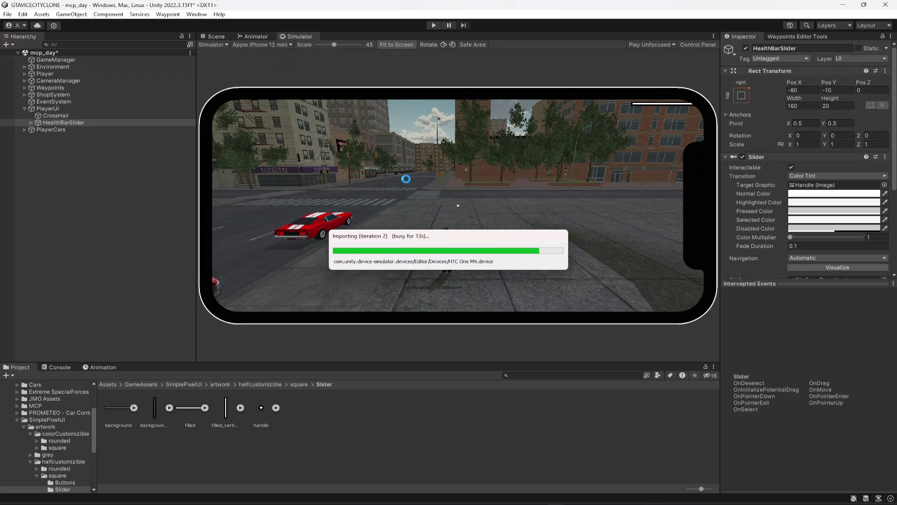
{"action": "left_click", "coordinate": [262, 45]}
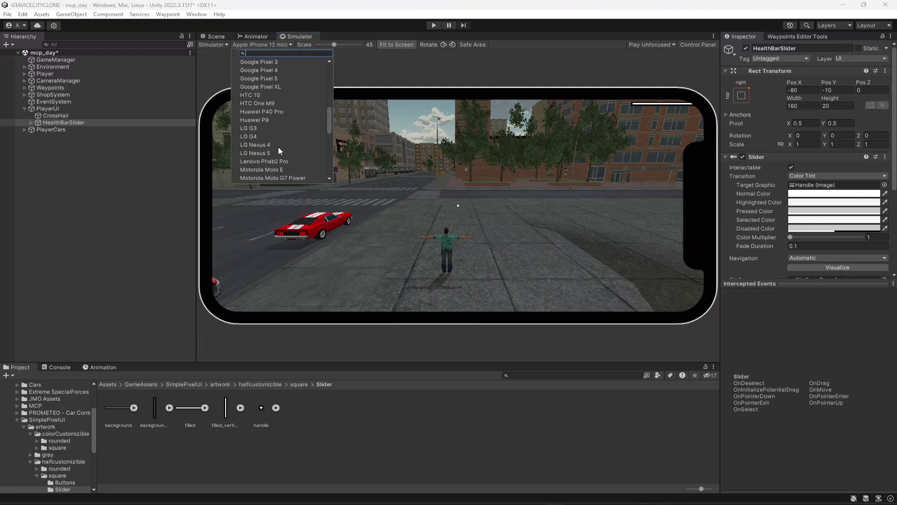
{"action": "scroll", "coordinate": [279, 146], "scroll_direction": "down", "scroll_amount": 5}
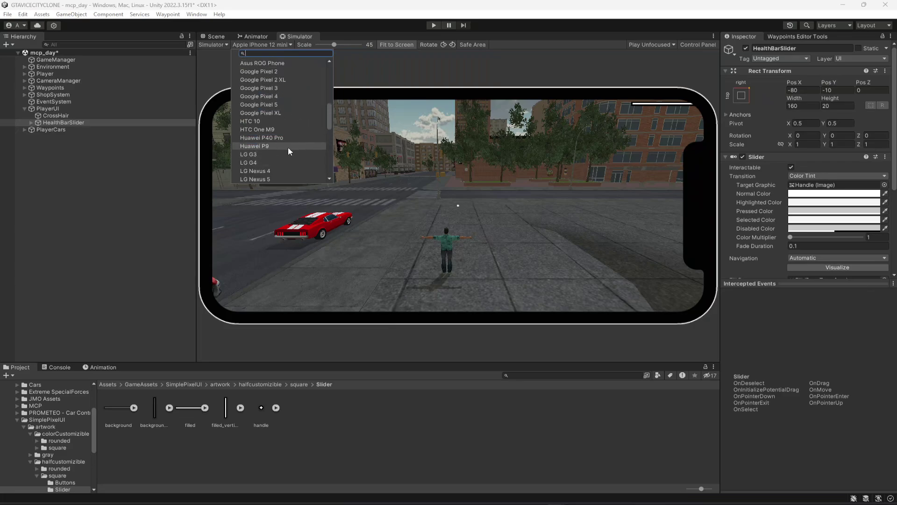
{"action": "scroll", "coordinate": [287, 148], "scroll_direction": "up", "scroll_amount": 2}
{"action": "scroll", "coordinate": [287, 147], "scroll_direction": "up", "scroll_amount": 2}
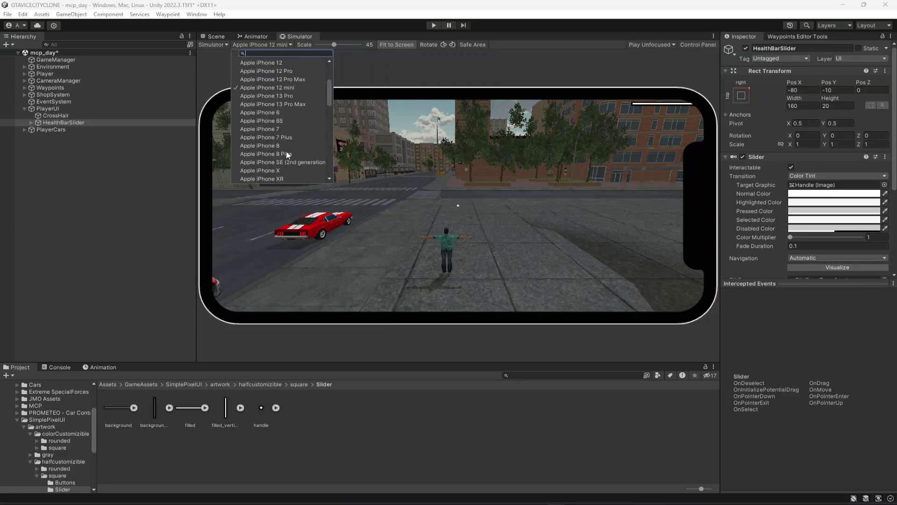
{"action": "left_click", "coordinate": [282, 92]}
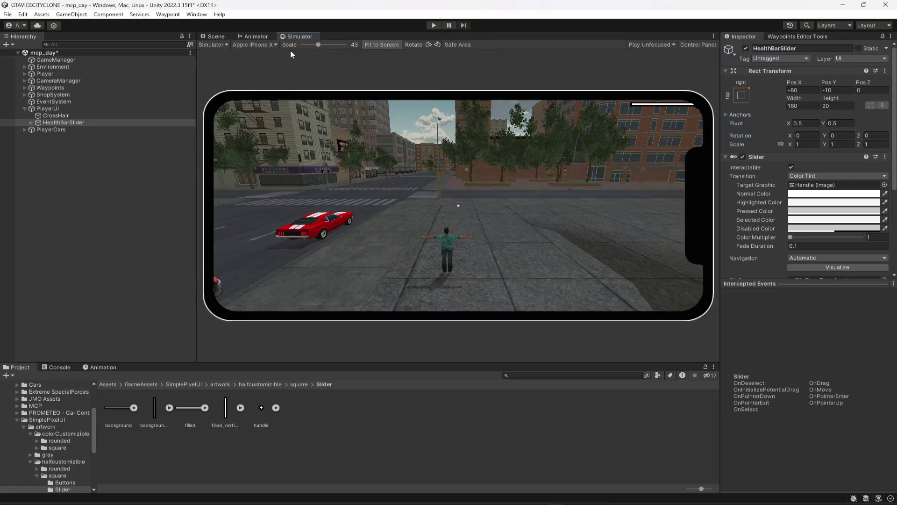
Save the scene and turn on the safe area outline for the simulated iPhone X.
{"action": "key", "text": "ctrl+s"}
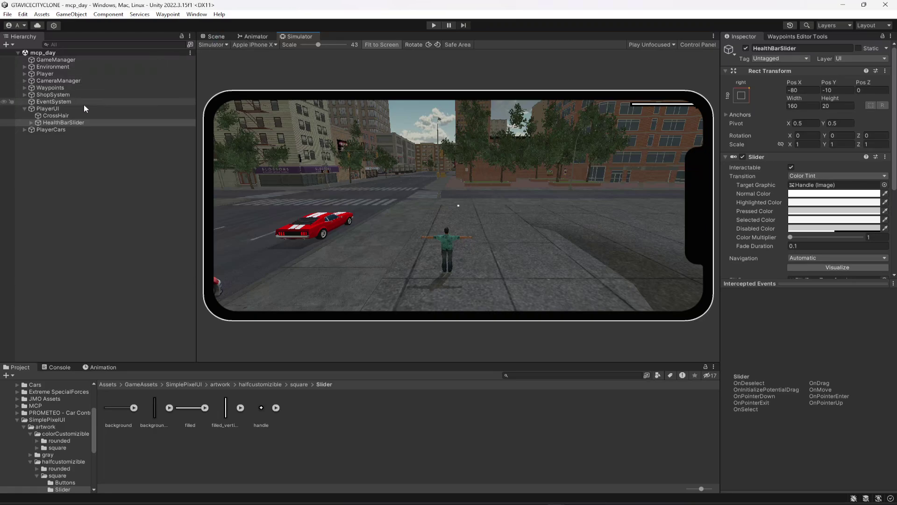
{"action": "left_click", "coordinate": [454, 44]}
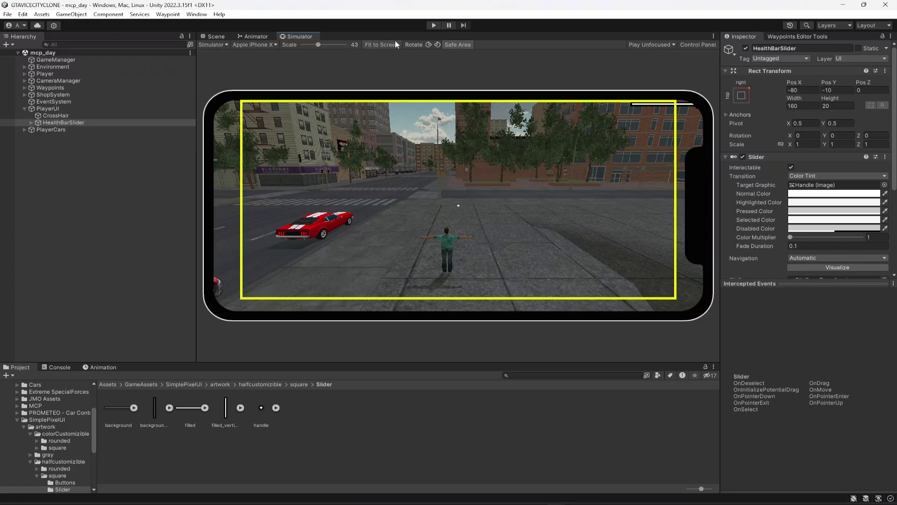
{"action": "left_click", "coordinate": [448, 44]}
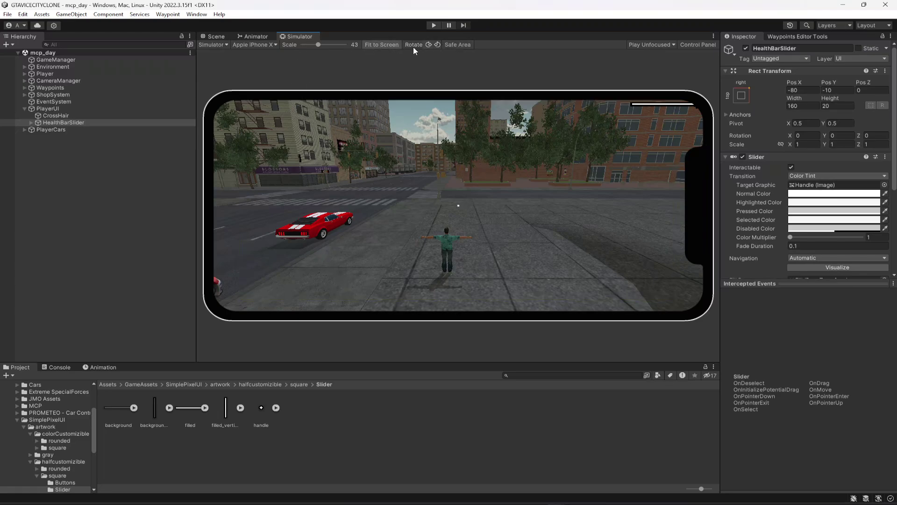
{"action": "left_click", "coordinate": [450, 44]}
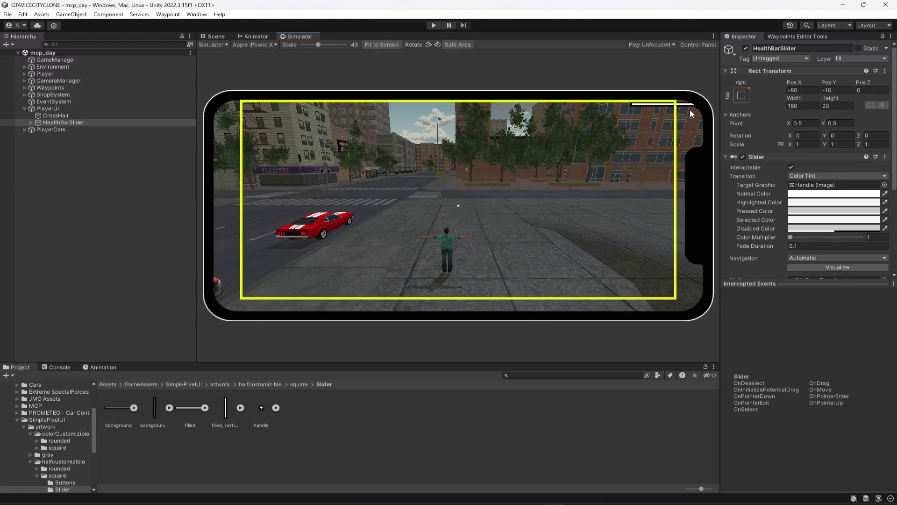
Move the HealthBarSlider inward from the canvas corner to about Pos X -113, Pos Y -31, and check it against the safe area.
{"action": "left_click", "coordinate": [216, 36]}
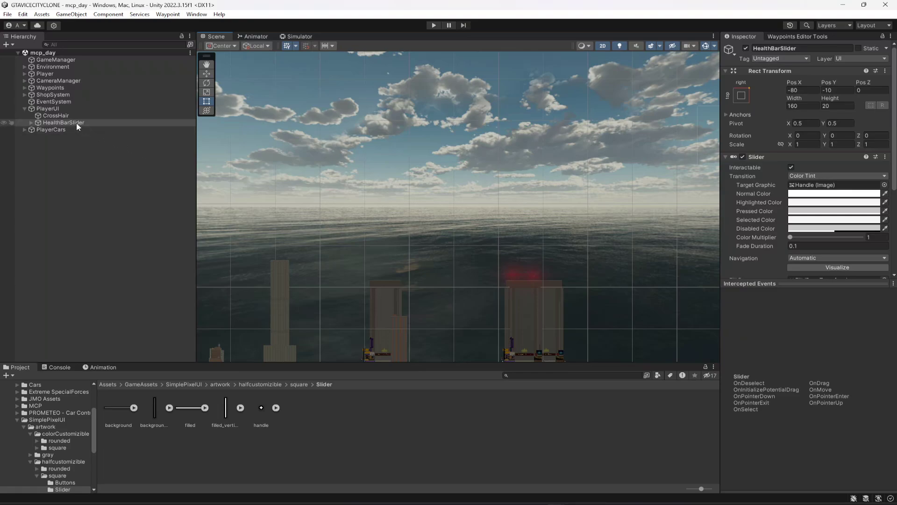
{"action": "double_click", "coordinate": [94, 123]}
{"action": "scroll", "coordinate": [601, 193], "scroll_direction": "down", "scroll_amount": 2}
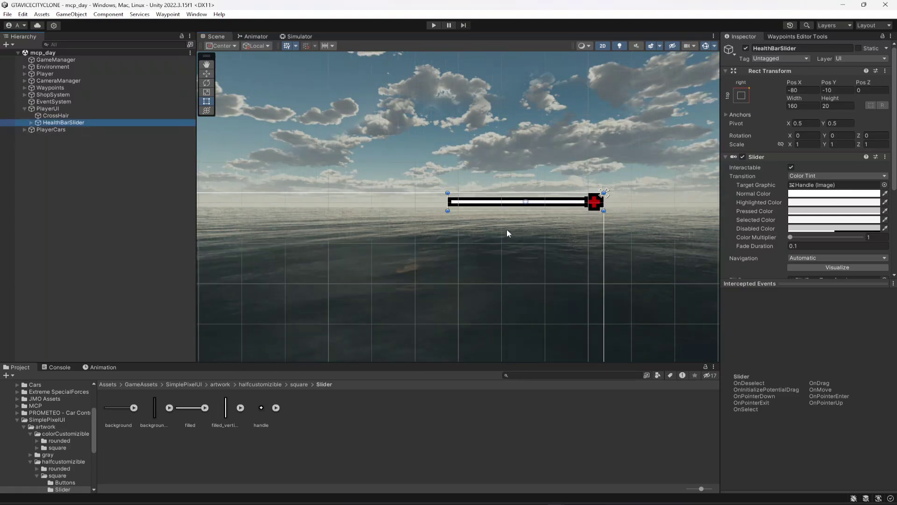
{"action": "left_click", "coordinate": [206, 74]}
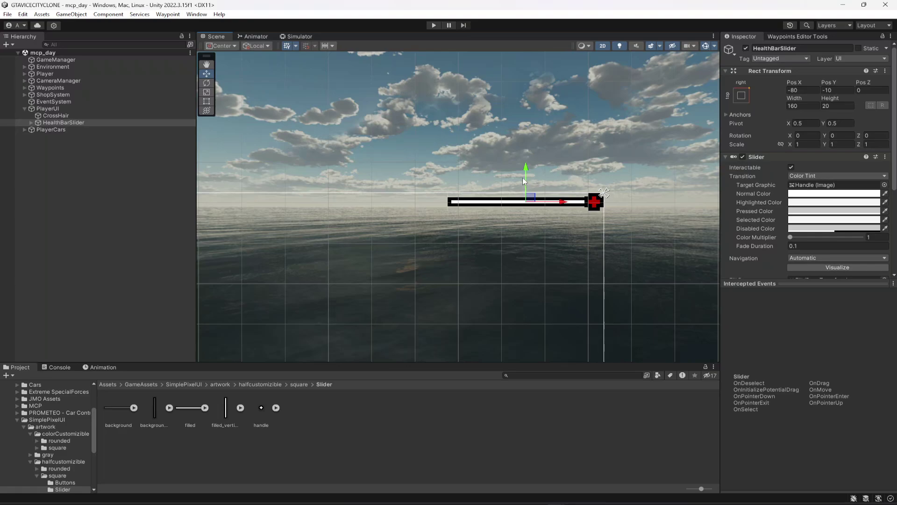
{"action": "left_click_drag", "start_coordinate": [524, 178], "coordinate": [517, 224]}
{"action": "left_click", "coordinate": [297, 37]}
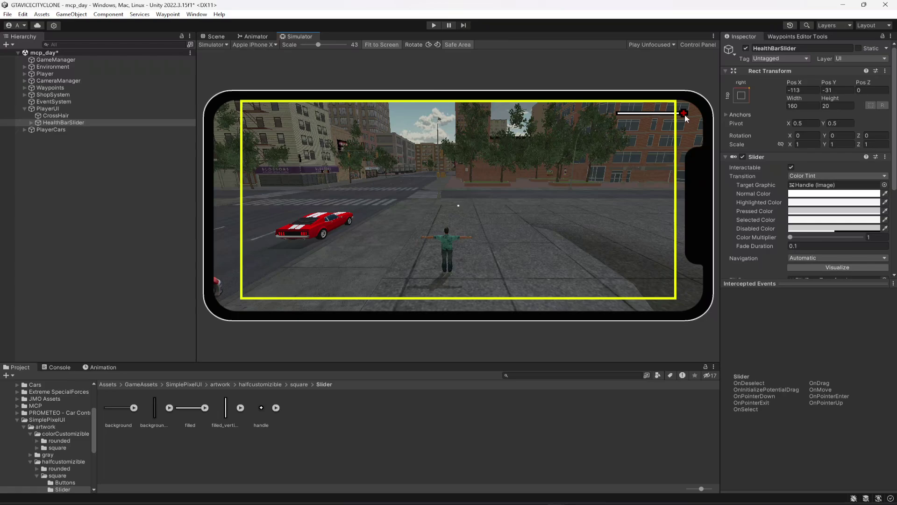
Enlarge the HealthBarSlider in the scene with the Rect tool, setting its height to 40 and its width to 200.
{"action": "left_click", "coordinate": [221, 35]}
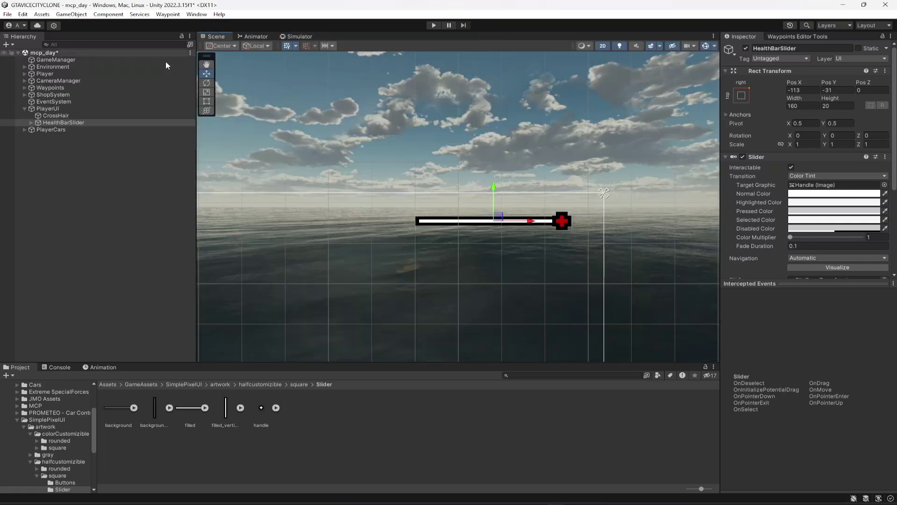
{"action": "left_click", "coordinate": [37, 123]}
{"action": "left_click", "coordinate": [206, 101]}
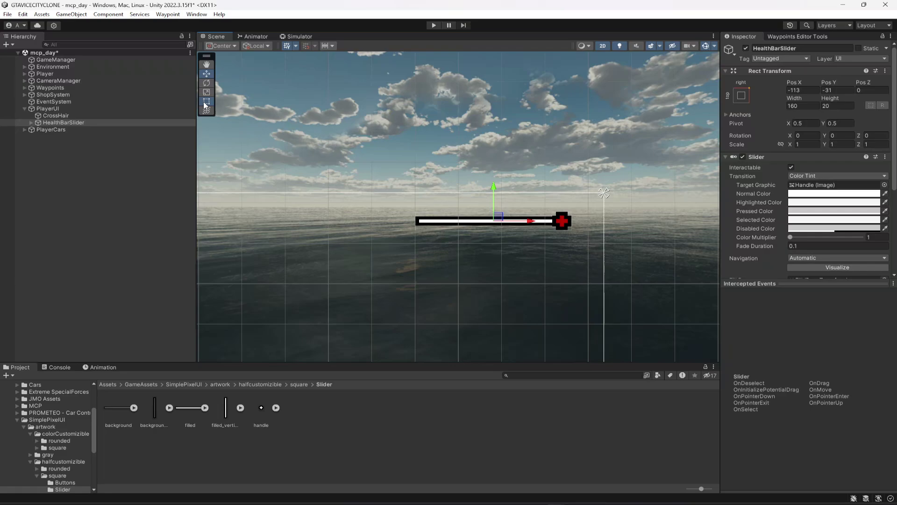
{"action": "left_click_drag", "start_coordinate": [521, 230], "coordinate": [522, 245]}
{"action": "left_click", "coordinate": [847, 106]}
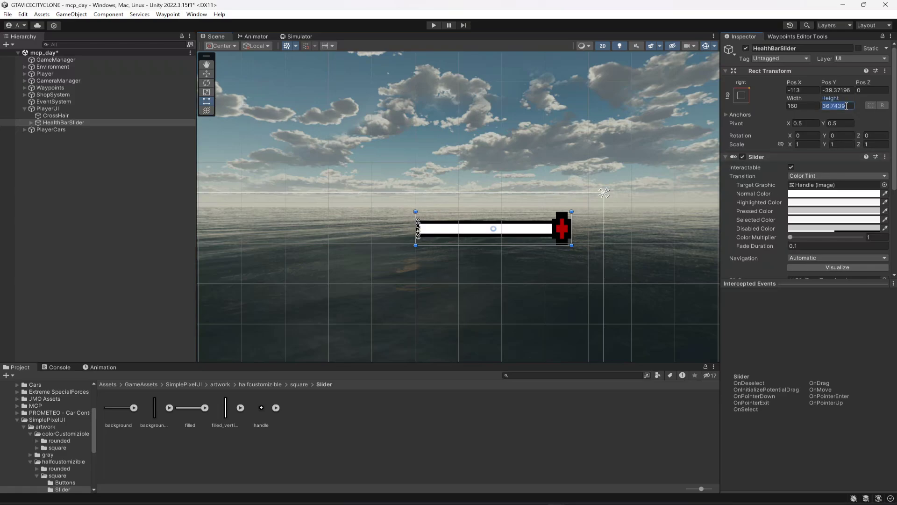
{"action": "type", "text": "40"}
{"action": "left_click", "coordinate": [808, 106]}
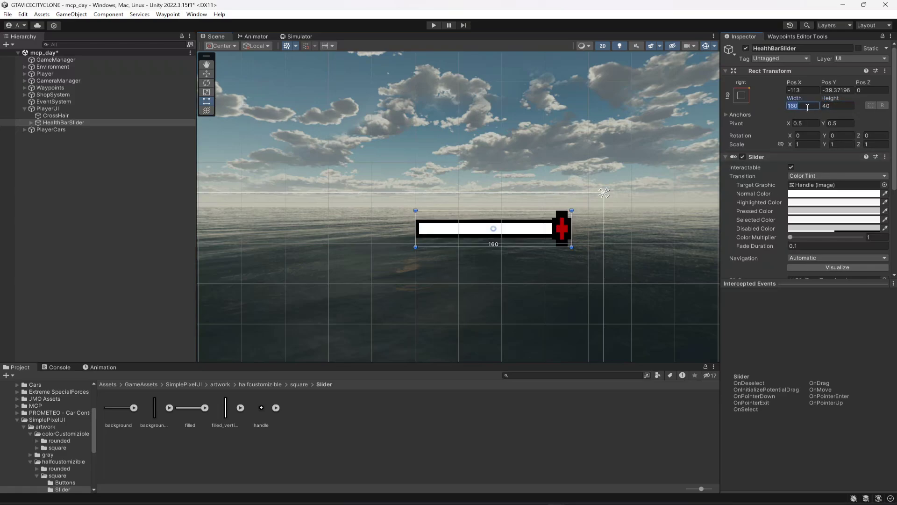
{"action": "type", "text": "200"}
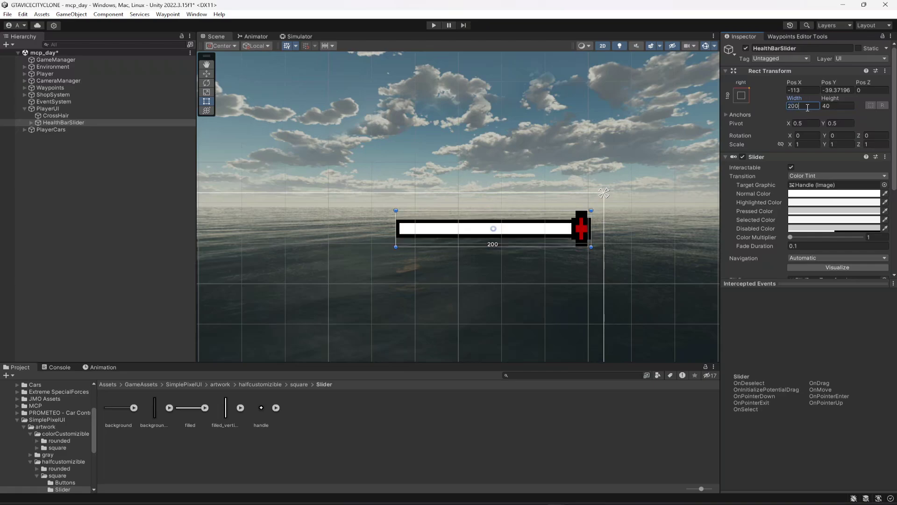
Set the HealthBarSlider's height to 30 and reduce it further to 25.
{"action": "left_click", "coordinate": [840, 106]}
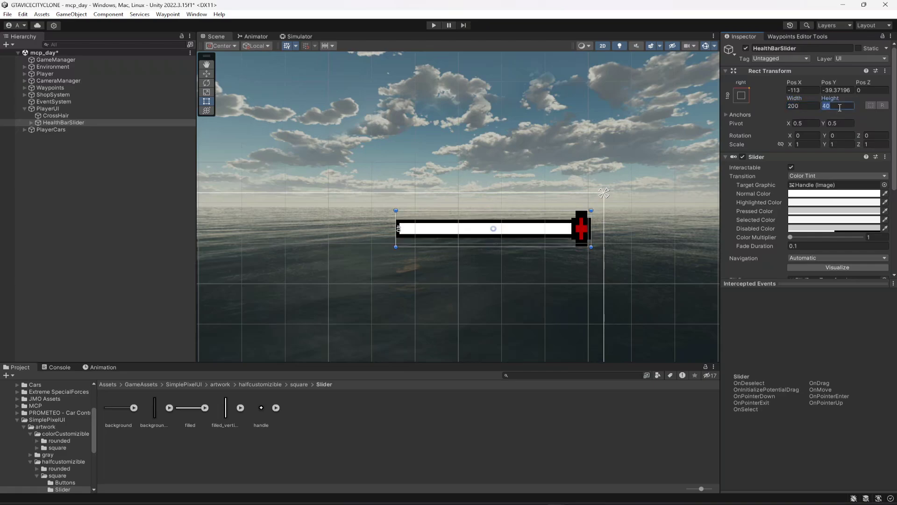
{"action": "type", "text": "30"}
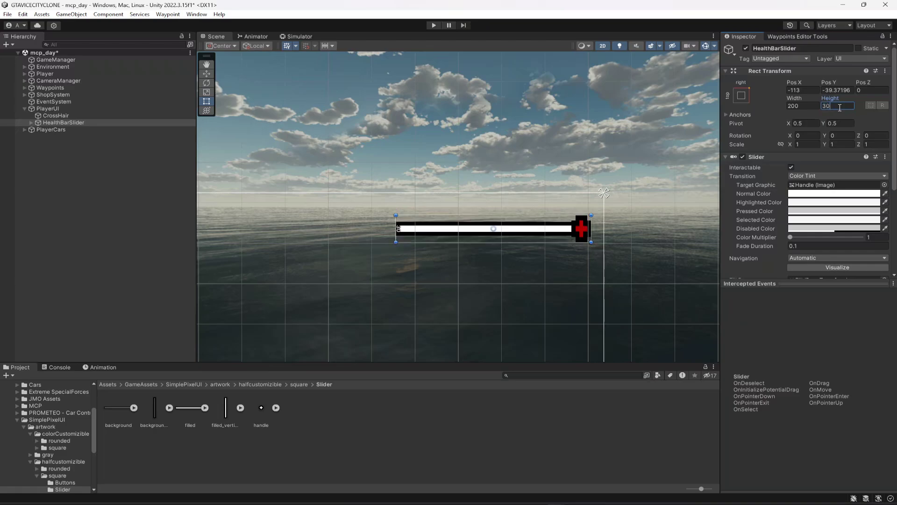
{"action": "key", "text": "Return"}
{"action": "type", "text": "25"}
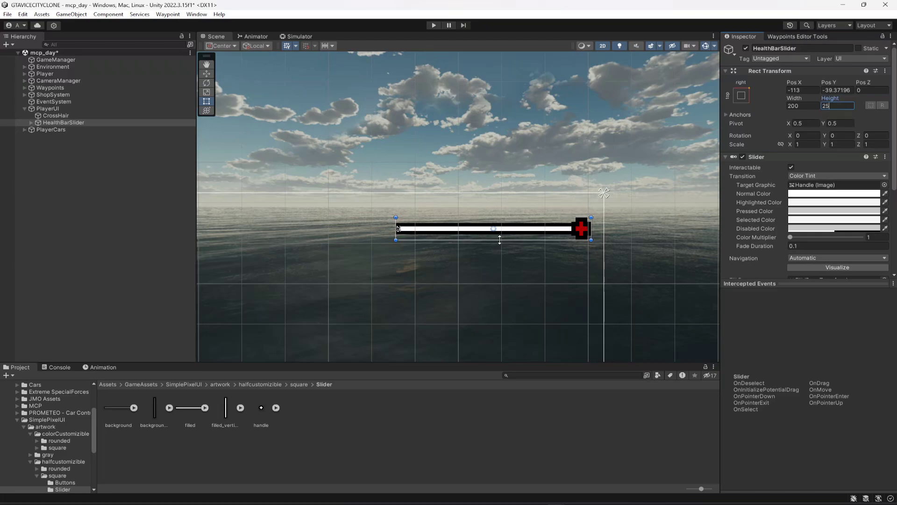
Stretch the HealthBarSlider downward and away from the canvas edge, and set its width to 250 and its height to 40.
{"action": "left_click_drag", "start_coordinate": [500, 240], "coordinate": [501, 246]}
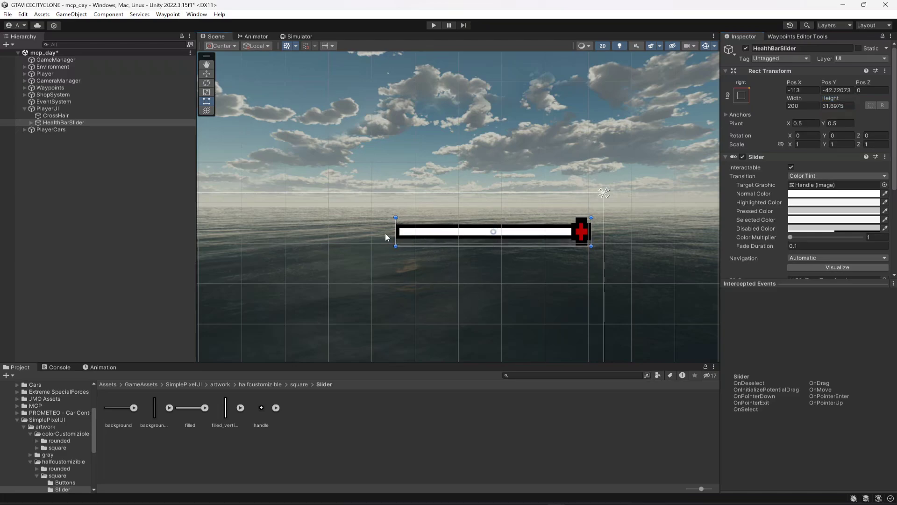
{"action": "left_click_drag", "start_coordinate": [394, 233], "coordinate": [333, 238]}
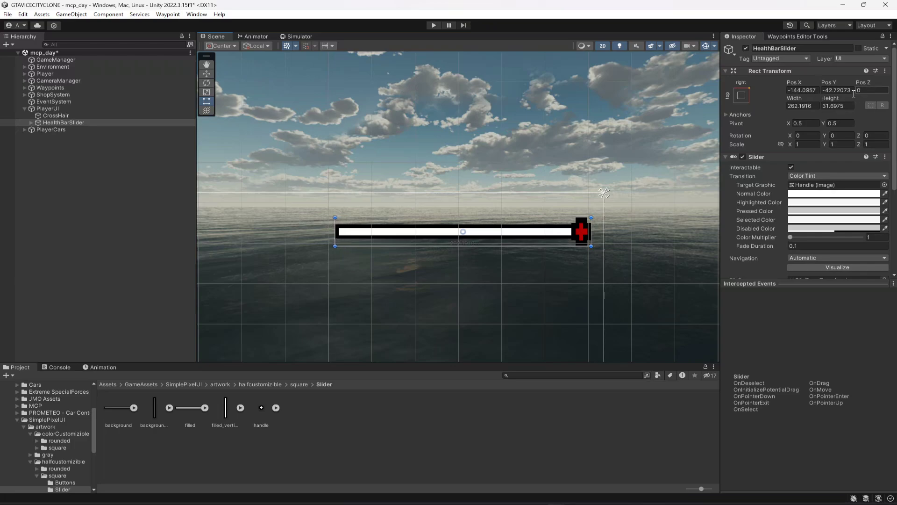
{"action": "left_click", "coordinate": [805, 106]}
{"action": "type", "text": "250"}
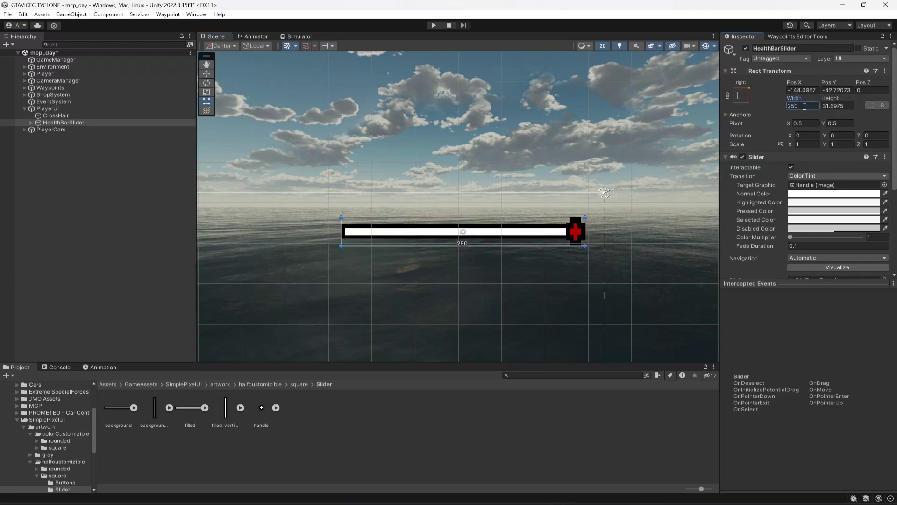
{"action": "key", "text": "Tab"}
{"action": "type", "text": "40"}
Expand the HealthBarSlider's child objects and vary its Value to check the fill and handle, ending at 1.
{"action": "left_click", "coordinate": [32, 123]}
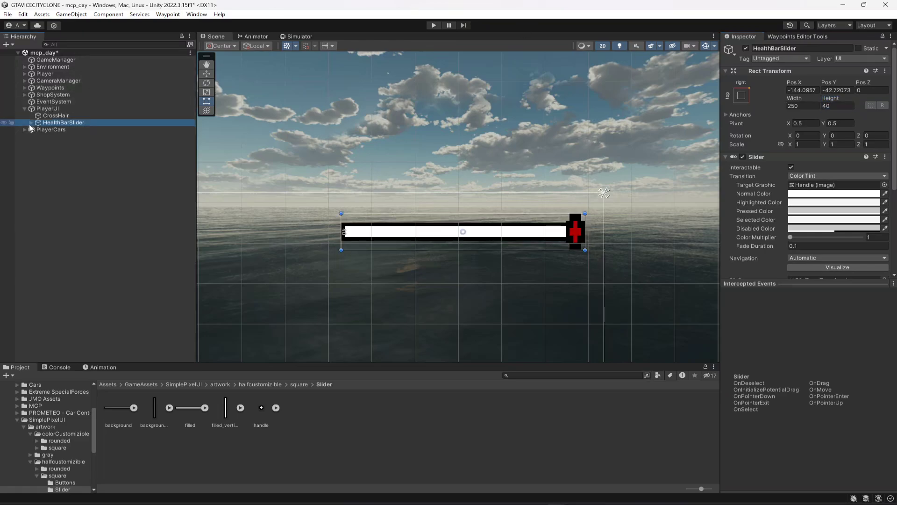
{"action": "scroll", "coordinate": [823, 235], "scroll_direction": "down", "scroll_amount": 5}
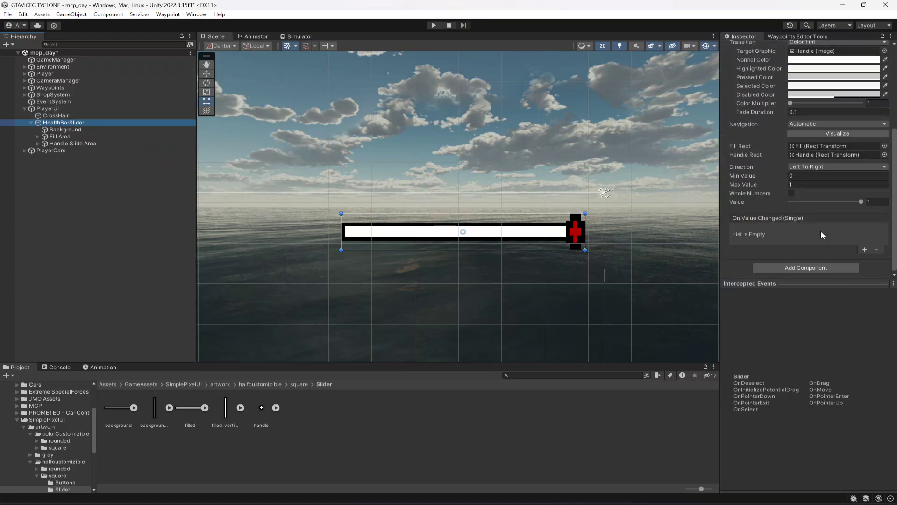
{"action": "mouse_move", "coordinate": [862, 202]}
{"action": "left_mouse_down"}
{"action": "mouse_move", "coordinate": [781, 205]}
{"action": "mouse_move", "coordinate": [887, 204]}
{"action": "left_mouse_up"}
Shorten the slider's Handle to about Top 5.3 and Bottom 8.1, and check it on the simulated iPhone X.
{"action": "left_click", "coordinate": [55, 137]}
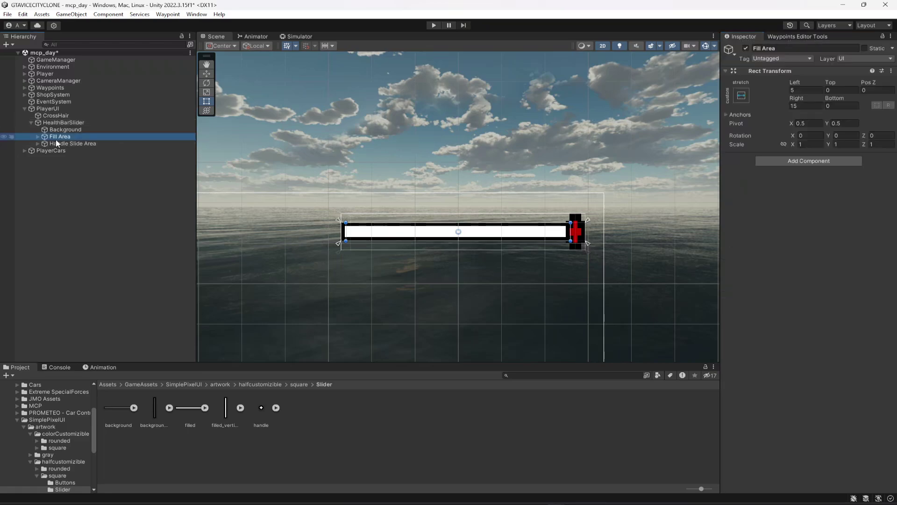
{"action": "left_click", "coordinate": [70, 144]}
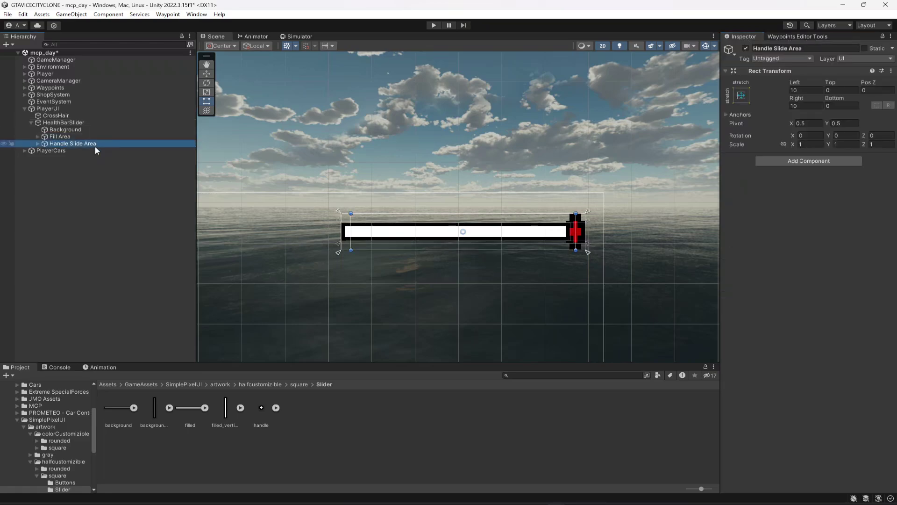
{"action": "left_click", "coordinate": [39, 144]}
{"action": "left_click", "coordinate": [65, 150]}
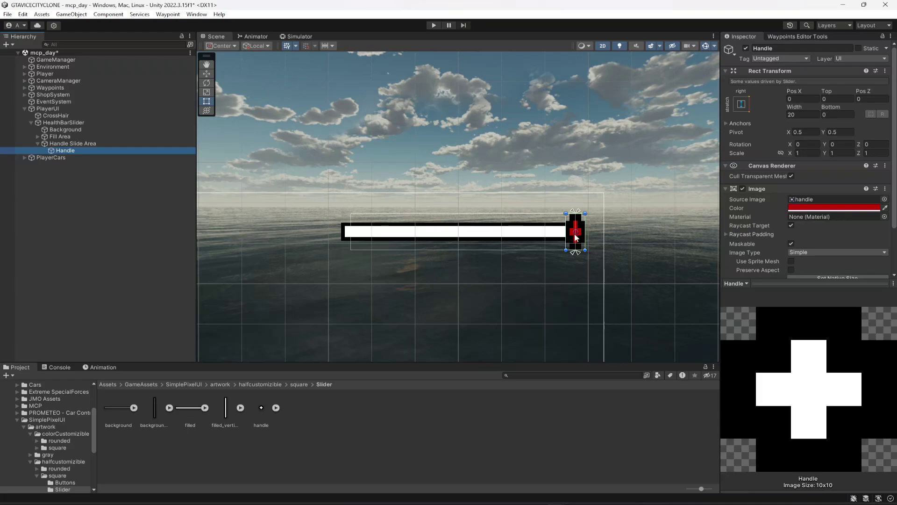
{"action": "left_click", "coordinate": [804, 114]}
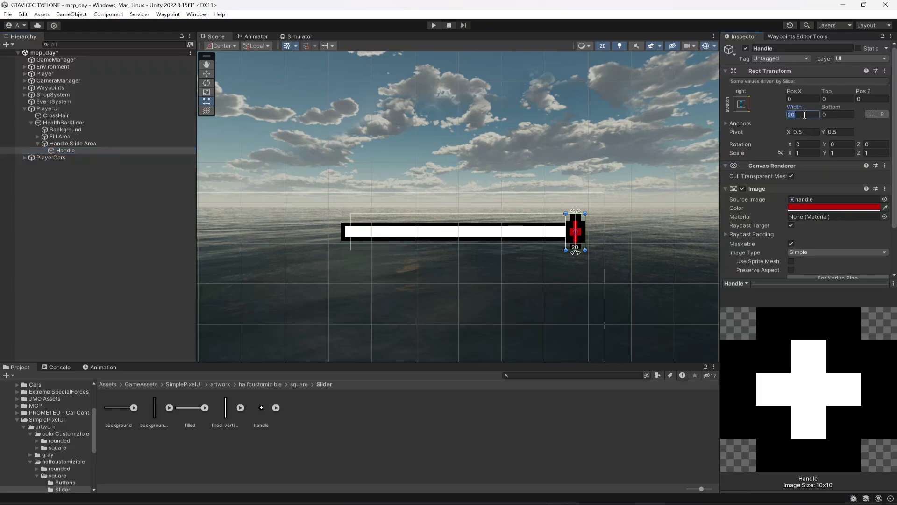
{"action": "key", "text": "Tab"}
{"action": "left_click_drag", "start_coordinate": [578, 215], "coordinate": [576, 243]}
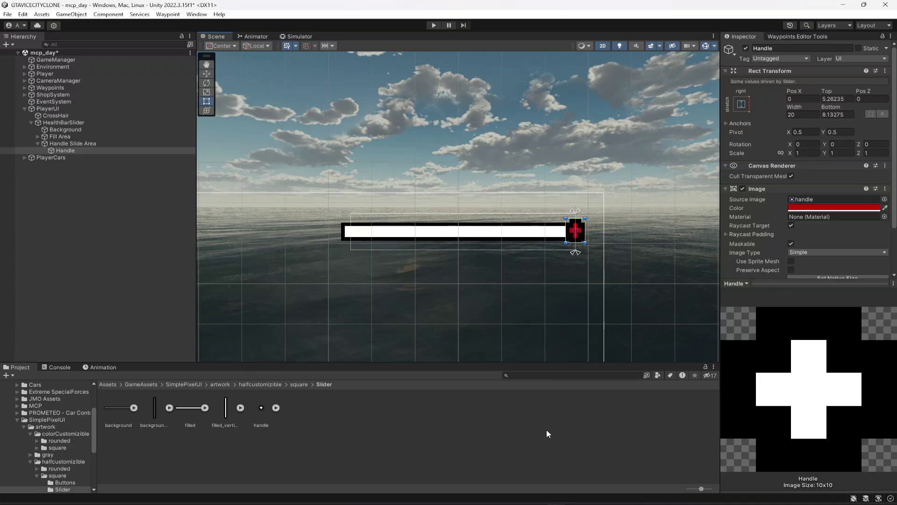
{"action": "left_click", "coordinate": [591, 207]}
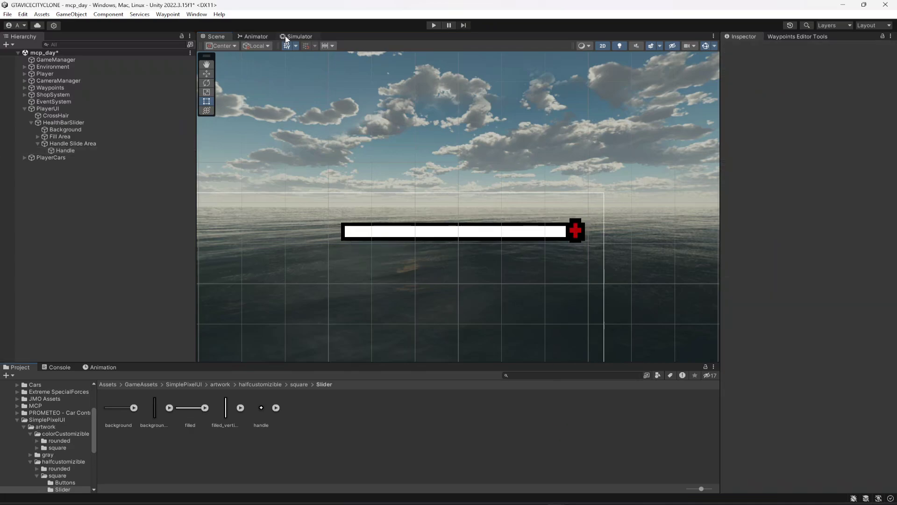
{"action": "left_click", "coordinate": [302, 36]}
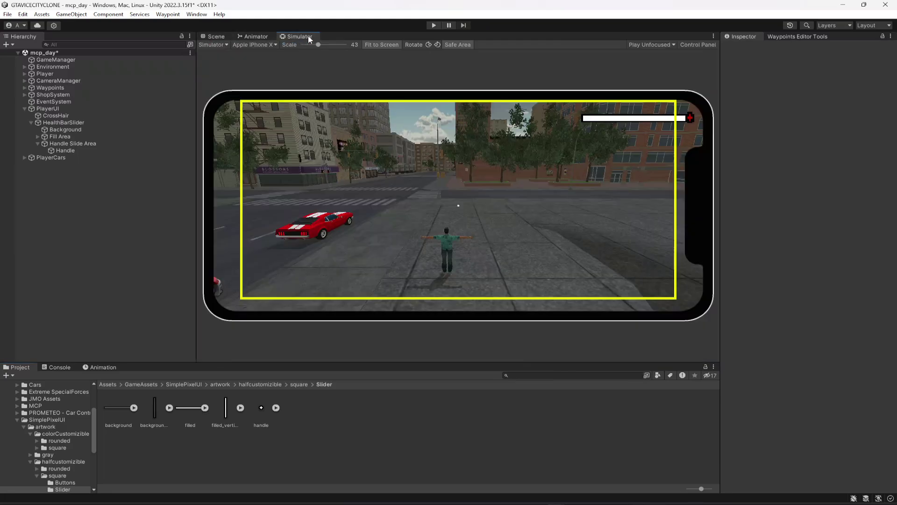
Widen the Handle inward to about 23.8 and recheck its shape on the simulated iPhone X.
{"action": "left_click", "coordinate": [214, 35]}
{"action": "left_click", "coordinate": [65, 150]}
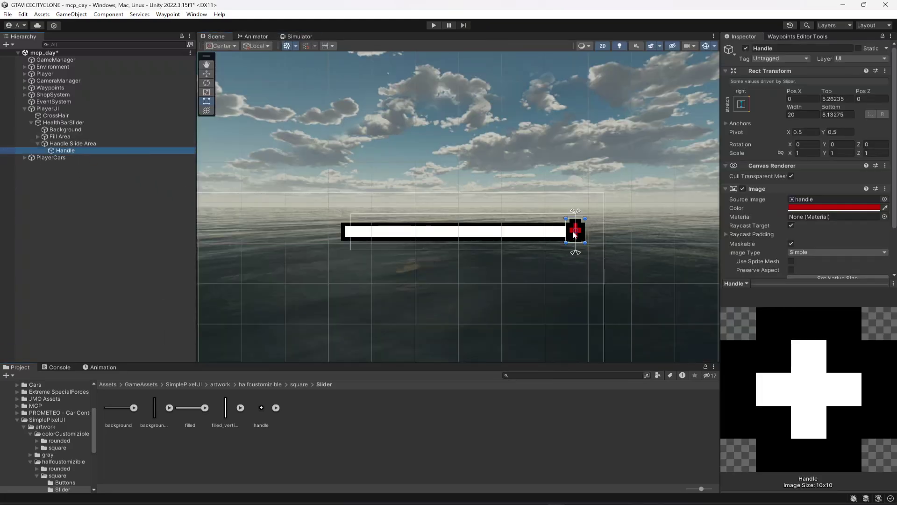
{"action": "left_click_drag", "start_coordinate": [575, 234], "coordinate": [570, 237]}
{"action": "left_click", "coordinate": [301, 36]}
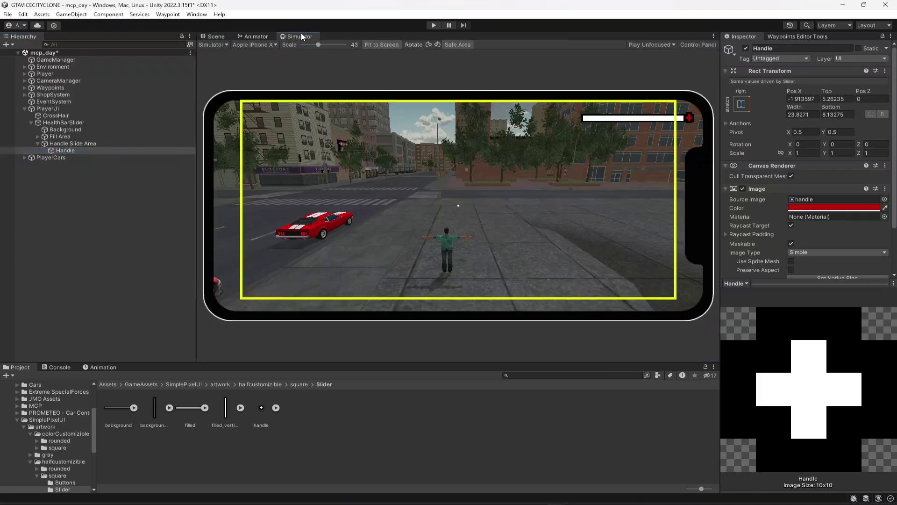
{"action": "left_click", "coordinate": [216, 36]}
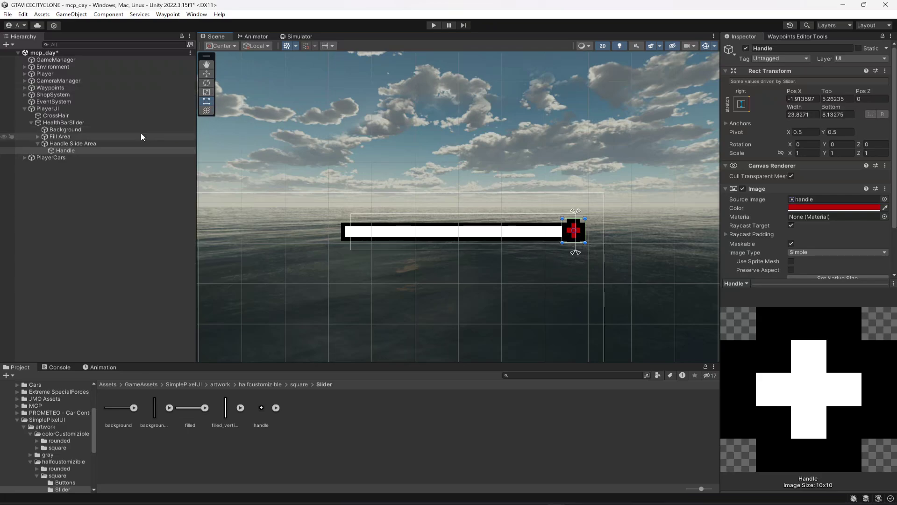
Vary the HealthBarSlider's Value to test the widened handle, ending at 1.
{"action": "left_click", "coordinate": [64, 122]}
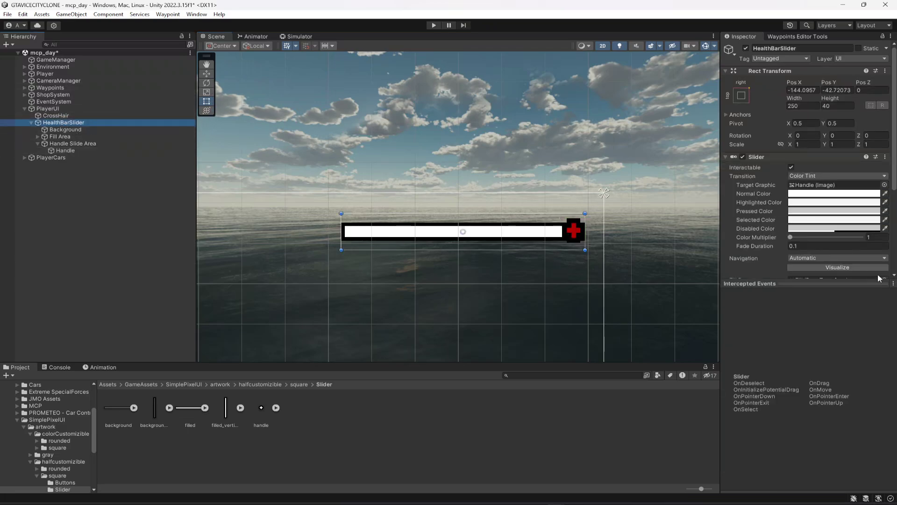
{"action": "scroll", "coordinate": [834, 246], "scroll_direction": "down", "scroll_amount": 10}
{"action": "mouse_move", "coordinate": [863, 202]}
{"action": "left_mouse_down"}
{"action": "mouse_move", "coordinate": [791, 206]}
{"action": "mouse_move", "coordinate": [868, 209]}
{"action": "mouse_move", "coordinate": [781, 212]}
{"action": "mouse_move", "coordinate": [895, 218]}
{"action": "mouse_move", "coordinate": [774, 219]}
{"action": "mouse_move", "coordinate": [881, 213]}
{"action": "left_mouse_up"}
Preview the enlarged health bar in the Simulator on the Apple iPhone XR, Google Pixel 4 and Razer Phone.
{"action": "left_click", "coordinate": [290, 36]}
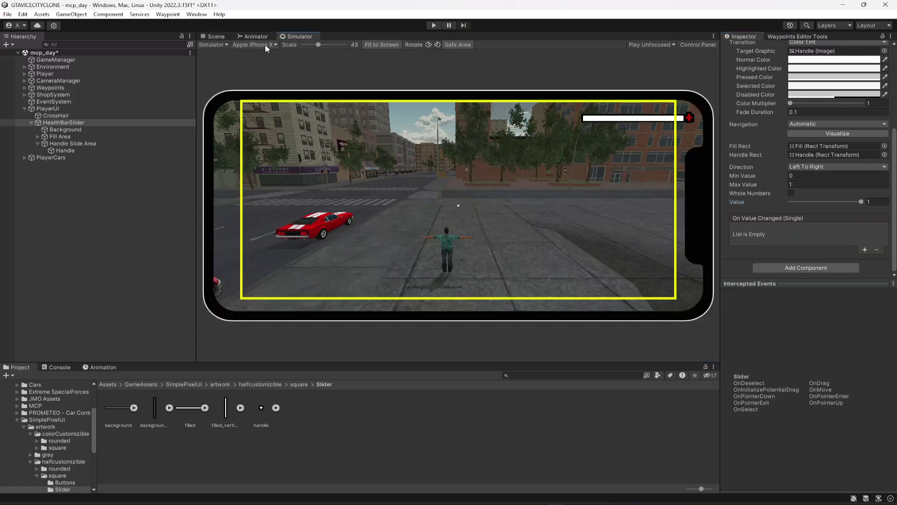
{"action": "left_click", "coordinate": [264, 45]}
{"action": "left_click", "coordinate": [276, 71]}
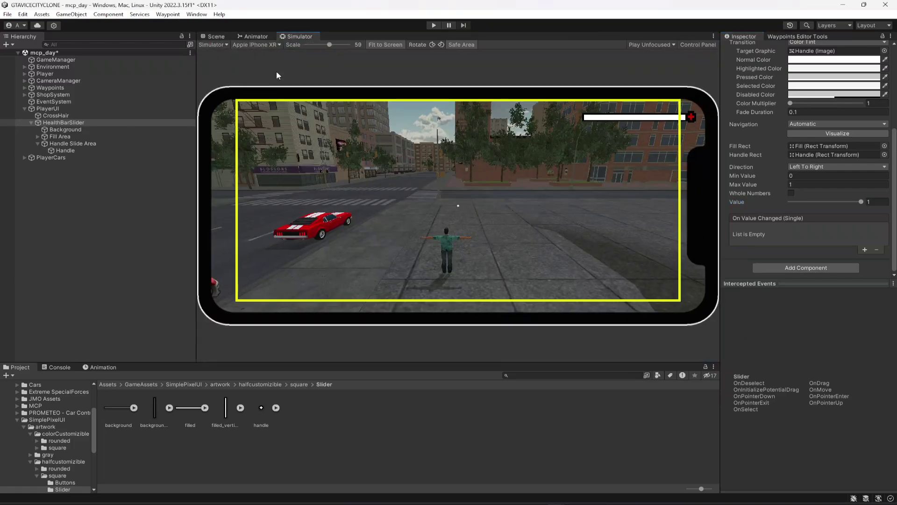
{"action": "left_click", "coordinate": [277, 45]}
{"action": "left_click", "coordinate": [279, 138]}
{"action": "left_click", "coordinate": [253, 45]}
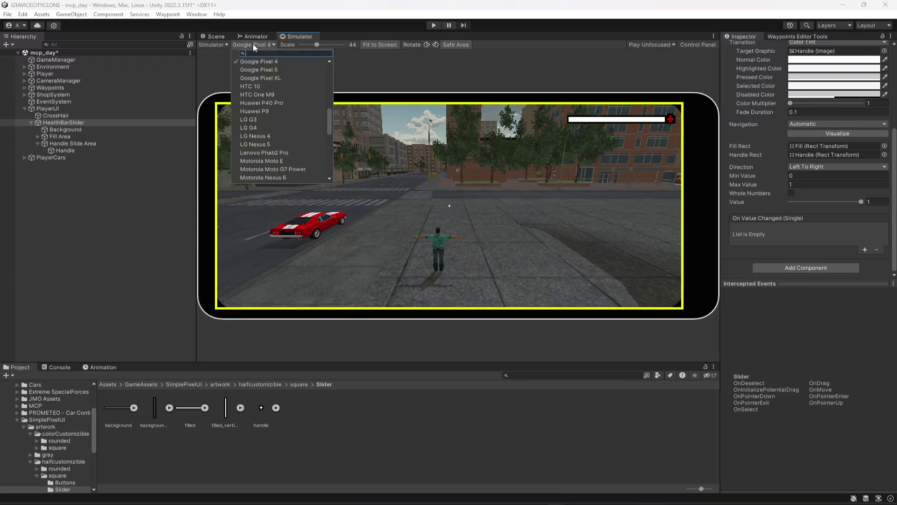
{"action": "scroll", "coordinate": [272, 149], "scroll_direction": "down", "scroll_amount": 5}
{"action": "left_click", "coordinate": [286, 132]}
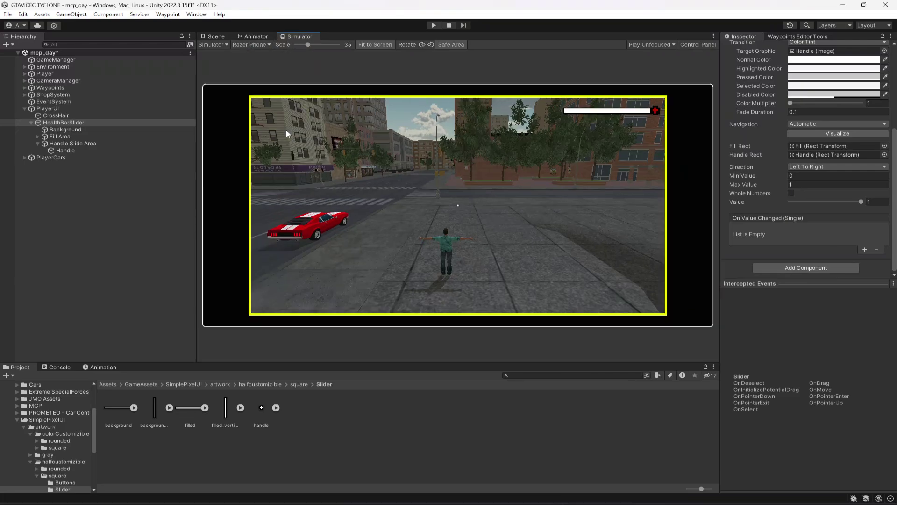
Preview the health bar on the simulated Xiaomi Redmi 6 Pro, HTC One M9 and Apple iPhone 11.
{"action": "left_click", "coordinate": [266, 44]}
{"action": "scroll", "coordinate": [278, 152], "scroll_direction": "down", "scroll_amount": 3}
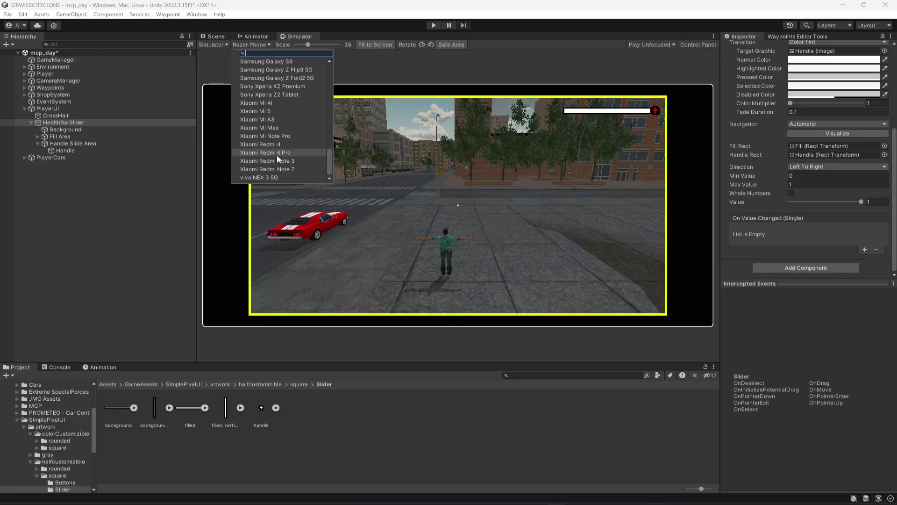
{"action": "left_click", "coordinate": [277, 154]}
{"action": "left_click", "coordinate": [280, 44]}
{"action": "scroll", "coordinate": [292, 105], "scroll_direction": "up", "scroll_amount": 5}
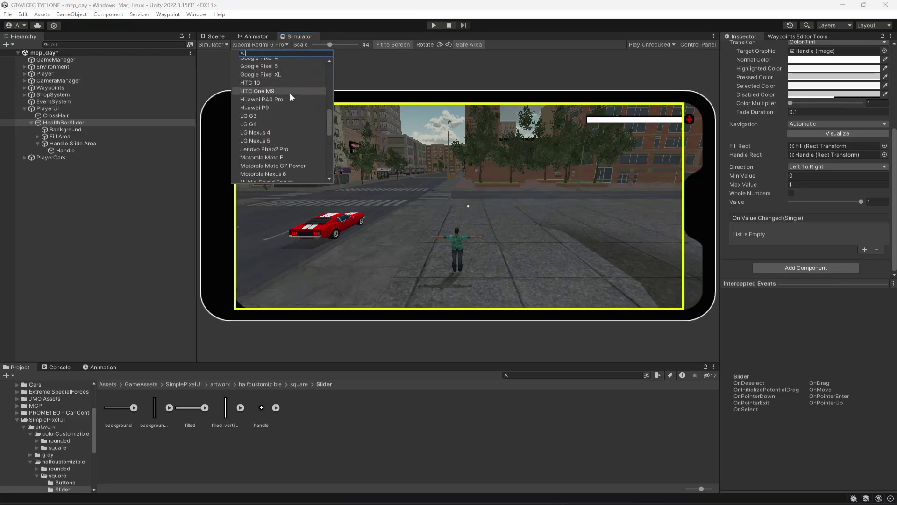
{"action": "left_click", "coordinate": [289, 92]}
{"action": "scroll", "coordinate": [306, 127], "scroll_direction": "up", "scroll_amount": 10}
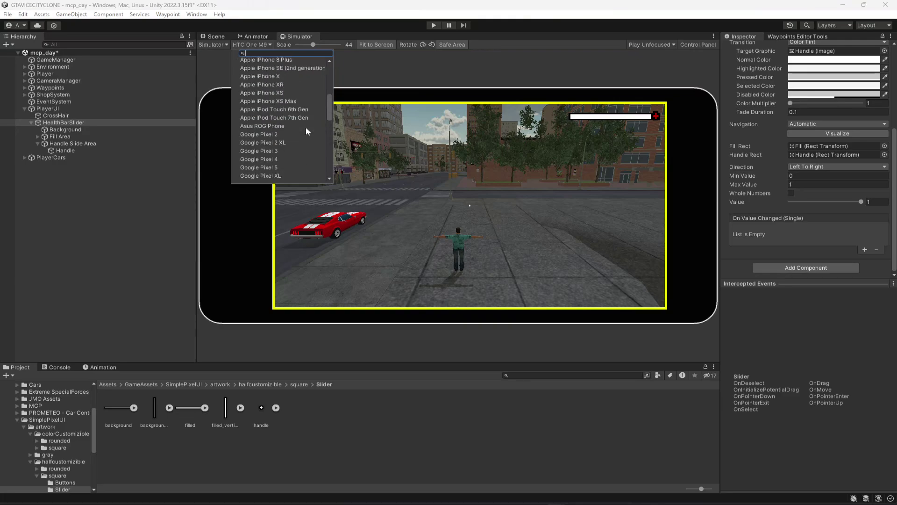
{"action": "left_click", "coordinate": [274, 93]}
Compare the health bar on the Apple iPad (6th gen) and iPad Air, and return to the iPhone 11.
{"action": "left_click", "coordinate": [264, 43]}
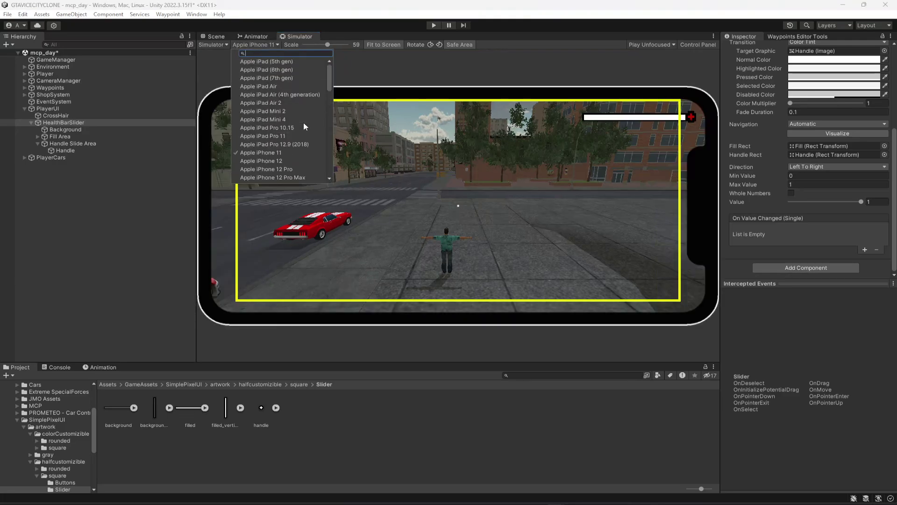
{"action": "left_click", "coordinate": [271, 70]}
{"action": "left_click", "coordinate": [277, 45]}
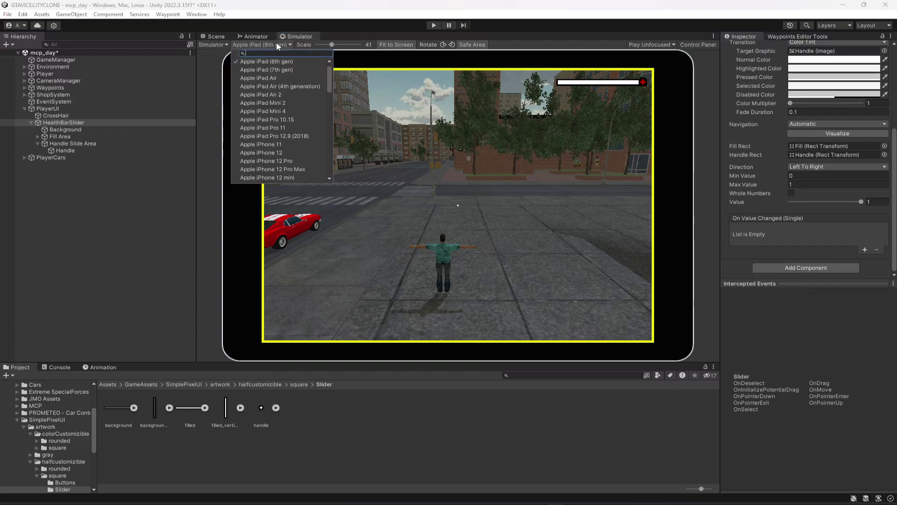
{"action": "left_click", "coordinate": [276, 77]}
{"action": "left_click", "coordinate": [265, 44]}
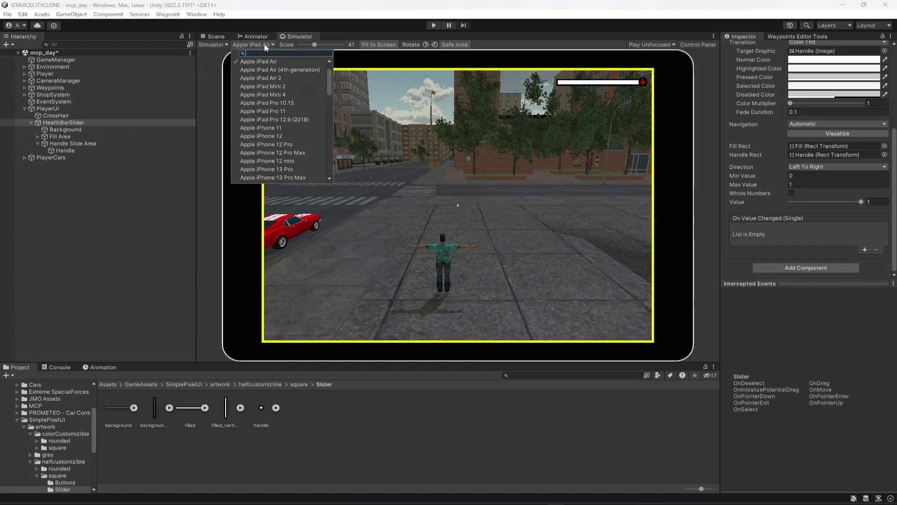
{"action": "left_click", "coordinate": [279, 128]}
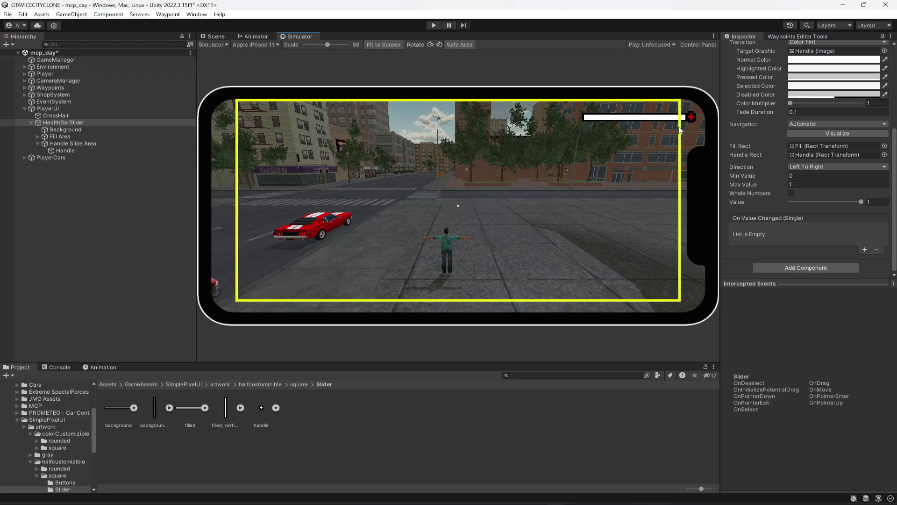
Preview the health bar on the simulated Apple iPhone X and clear the object selection.
{"action": "left_click", "coordinate": [258, 44]}
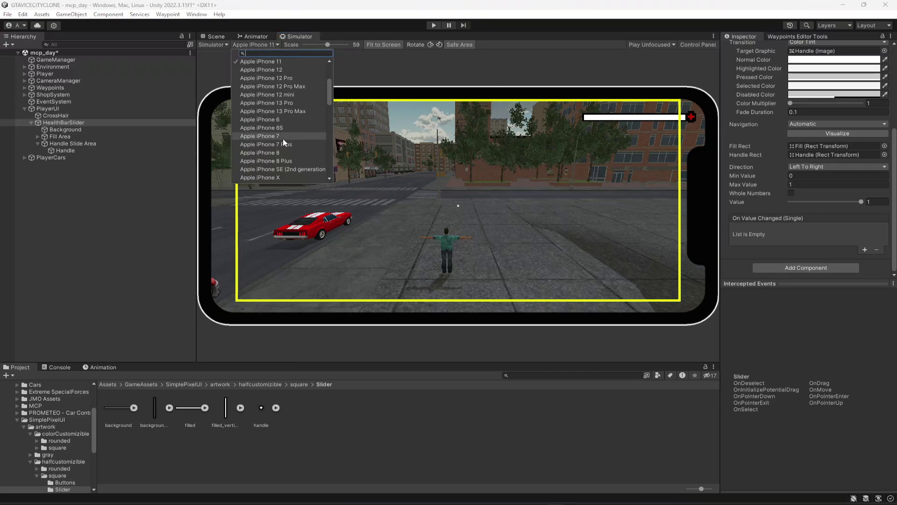
{"action": "left_click", "coordinate": [260, 151]}
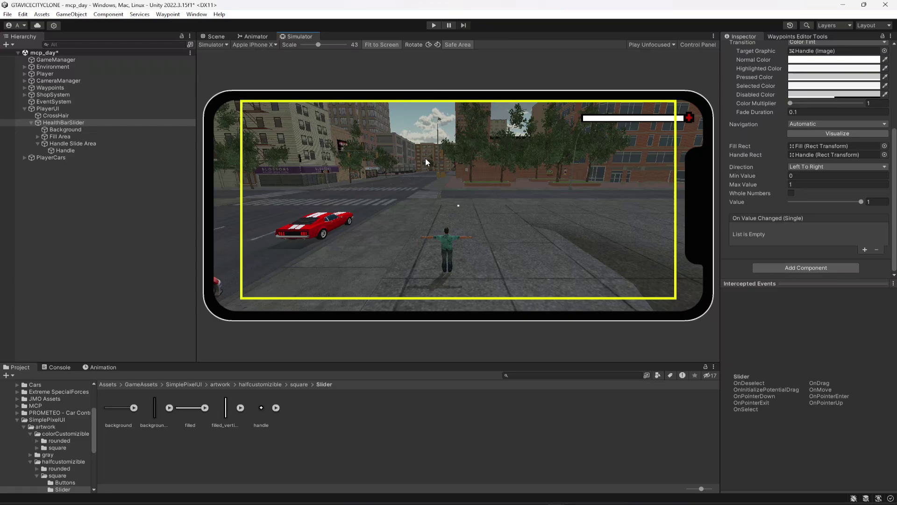
{"action": "left_click", "coordinate": [177, 209]}
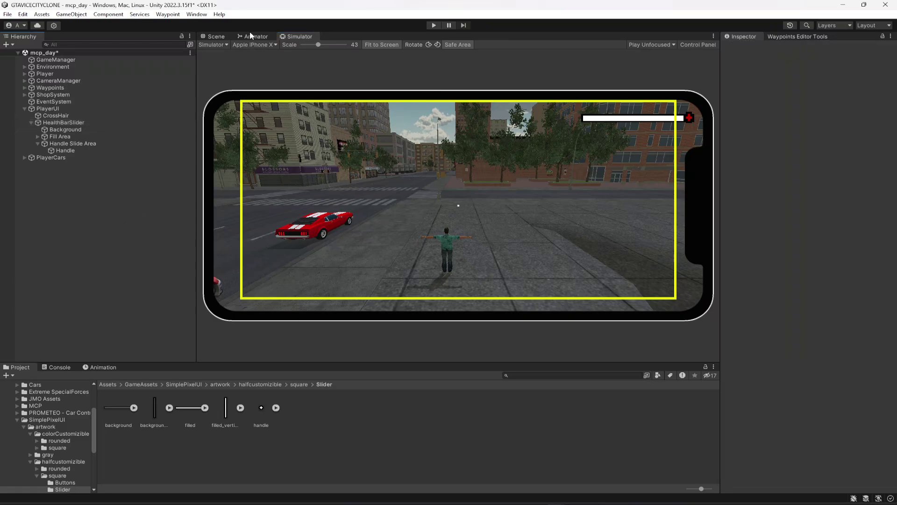
Raise the HealthBarSlider in the Scene view to Pos Y -26.5, check it in the Simulator, and save the scene.
{"action": "left_click", "coordinate": [215, 37]}
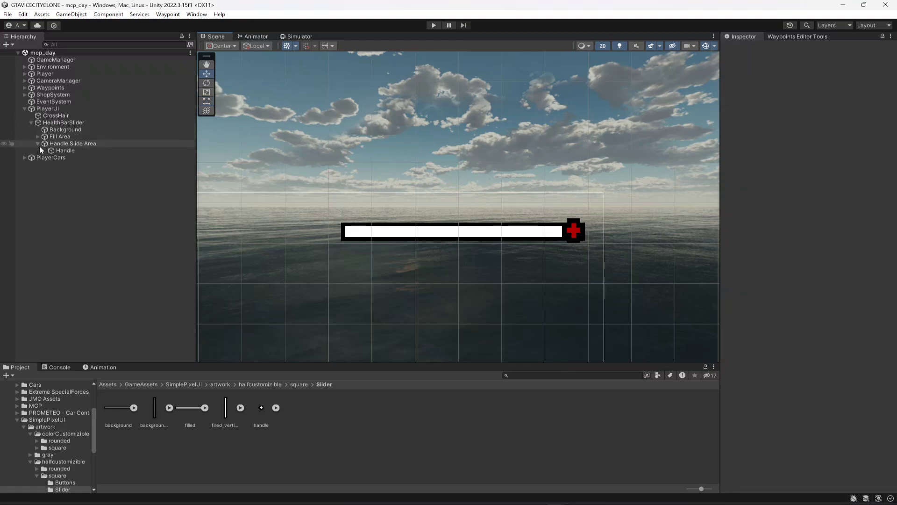
{"action": "left_click", "coordinate": [31, 123]}
{"action": "left_click", "coordinate": [56, 122]}
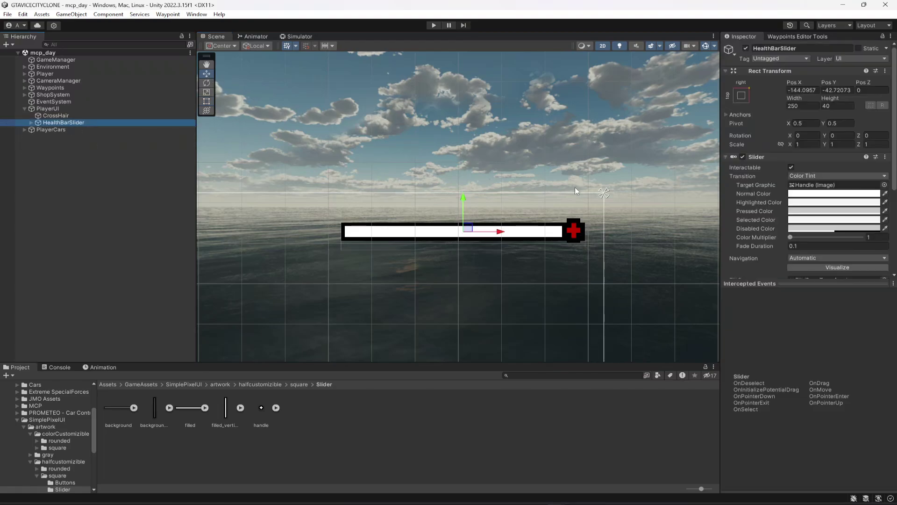
{"action": "left_click_drag", "start_coordinate": [464, 198], "coordinate": [470, 183]}
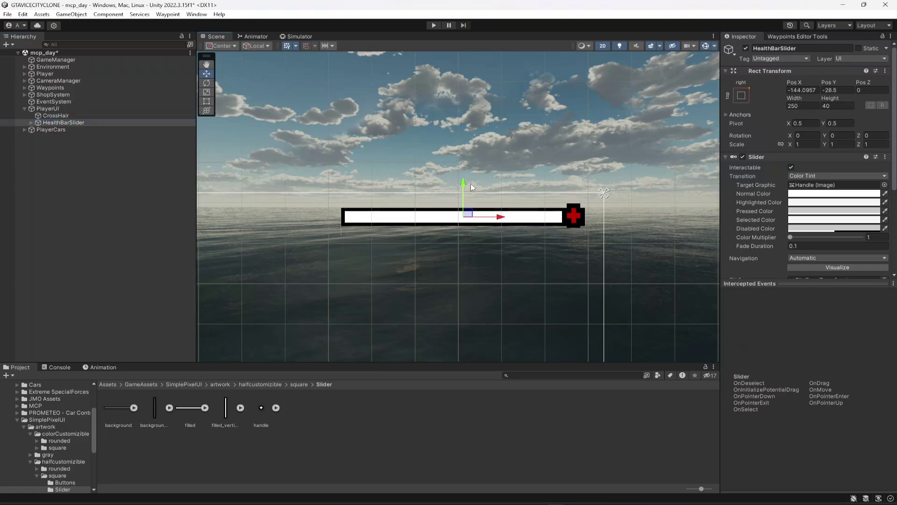
{"action": "left_click", "coordinate": [300, 37]}
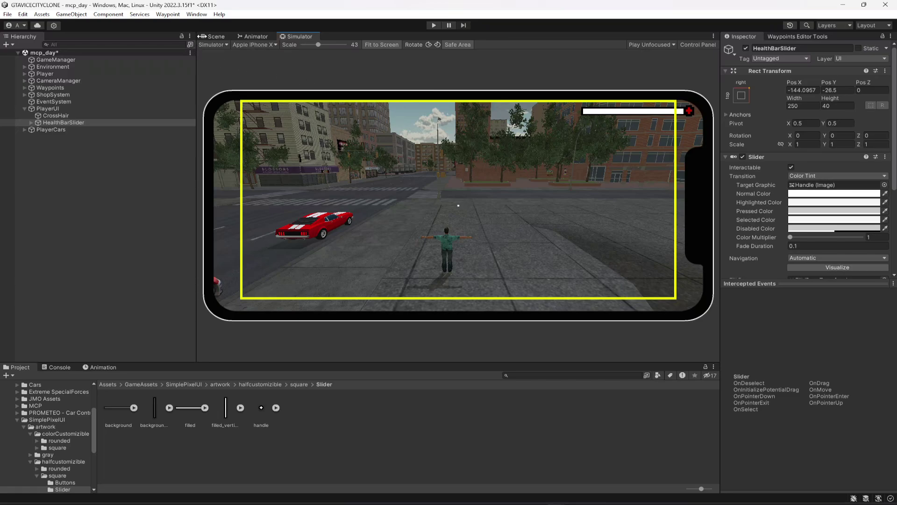
{"action": "left_click", "coordinate": [213, 37]}
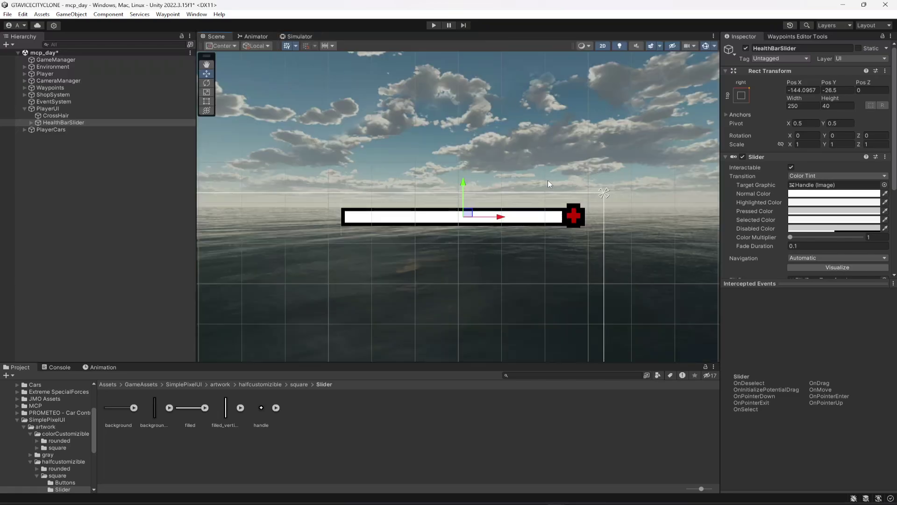
{"action": "key", "text": "ctrl+s"}
Create a folder named UI inside Assets > Scripts and open it.
{"action": "left_click", "coordinate": [17, 420]}
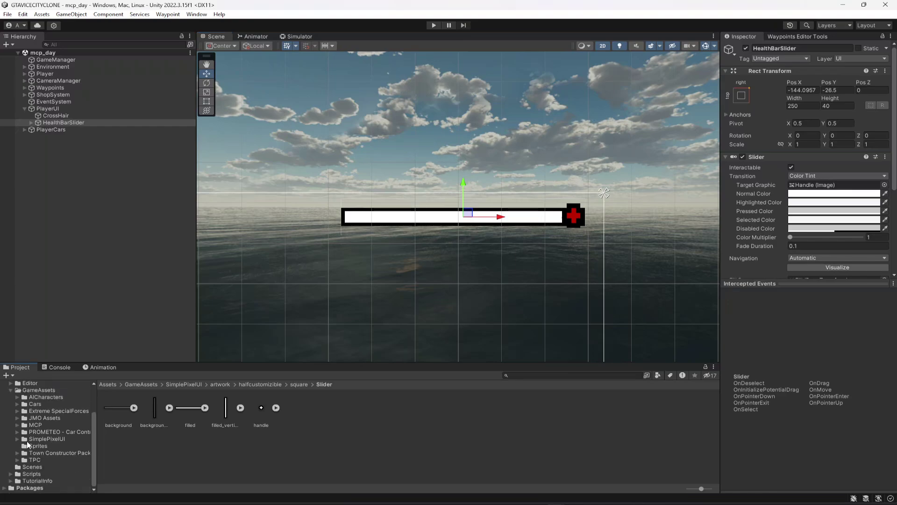
{"action": "scroll", "coordinate": [28, 421], "scroll_direction": "up", "scroll_amount": 5}
{"action": "left_click", "coordinate": [11, 432]}
{"action": "left_click", "coordinate": [31, 446]}
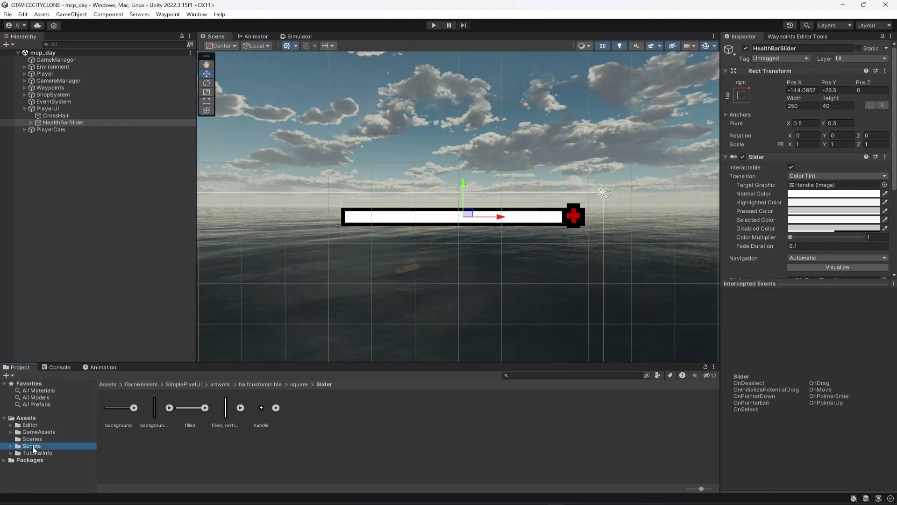
{"action": "right_click", "coordinate": [338, 452]}
{"action": "mouse_move", "coordinate": [367, 212]}
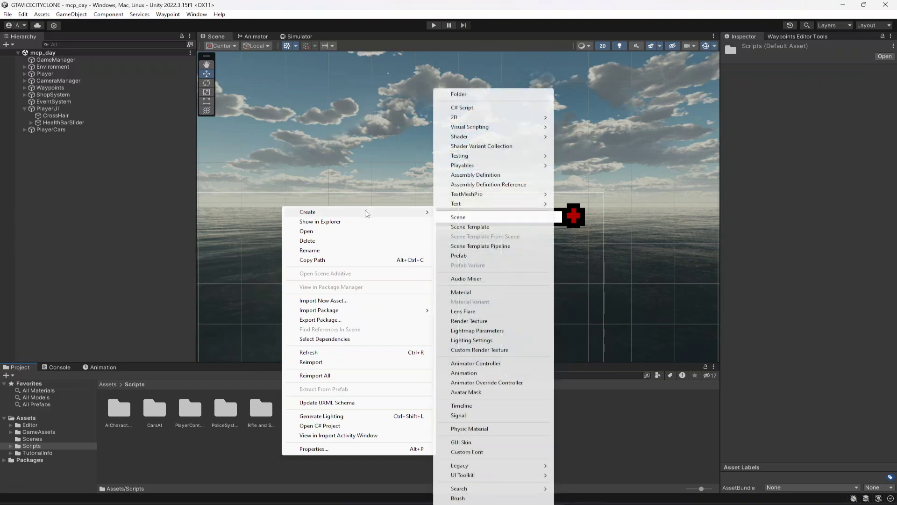
{"action": "left_click", "coordinate": [473, 93]}
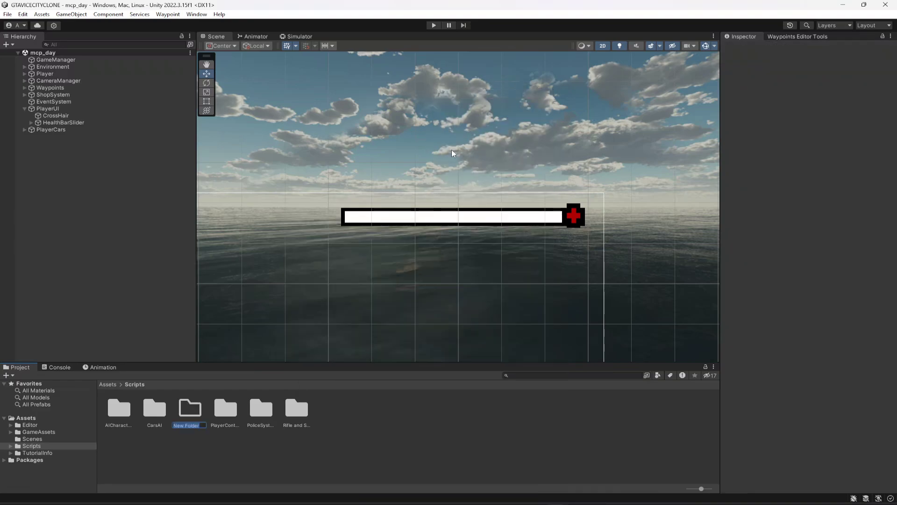
{"action": "type", "text": "UI"}
{"action": "key", "text": "Return"}
{"action": "key", "text": "Return"}
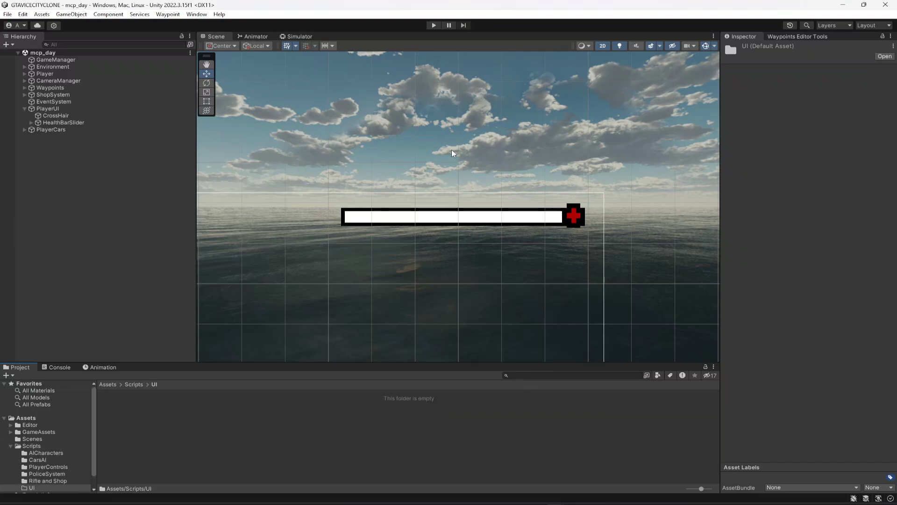
Create a C# script named HealthBar in the UI folder and attach it to the HealthBarSlider object.
{"action": "right_click", "coordinate": [182, 422]}
{"action": "mouse_move", "coordinate": [222, 181]}
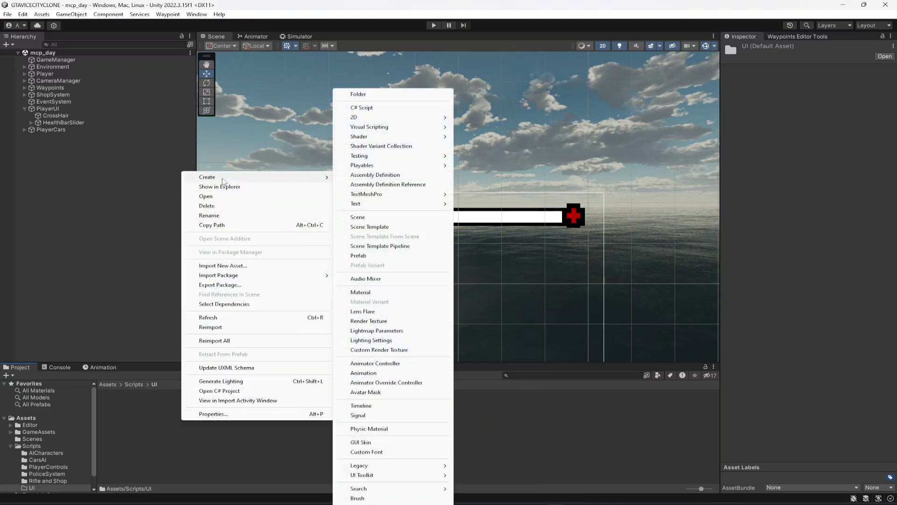
{"action": "left_click", "coordinate": [367, 108]}
{"action": "type", "text": "HealthBar"}
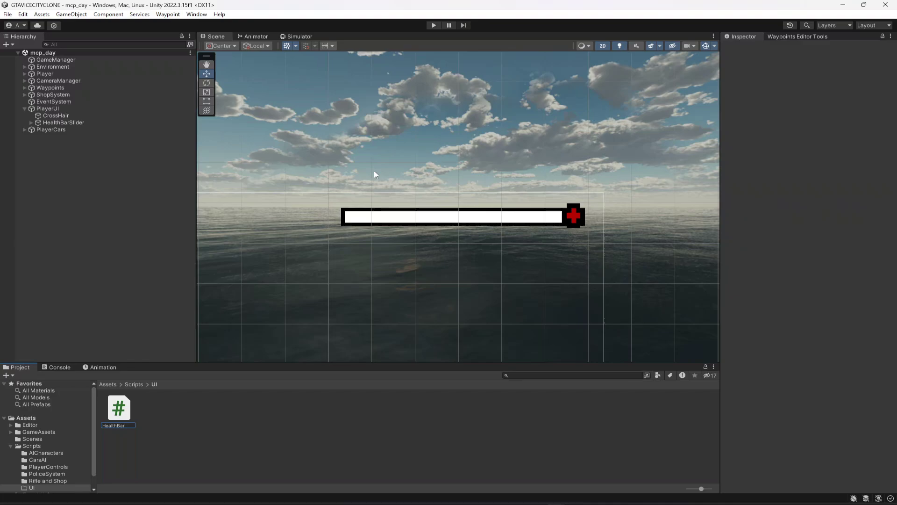
{"action": "key", "text": "Return"}
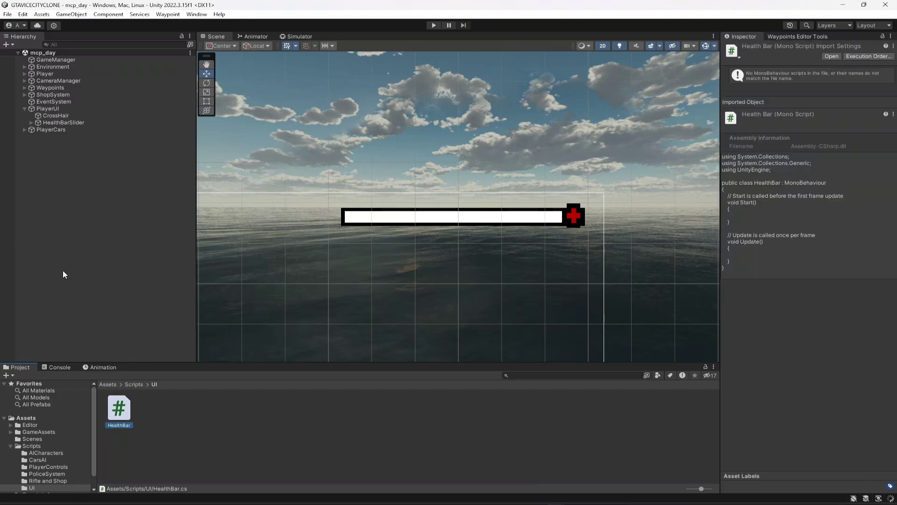
{"action": "left_click", "coordinate": [81, 123]}
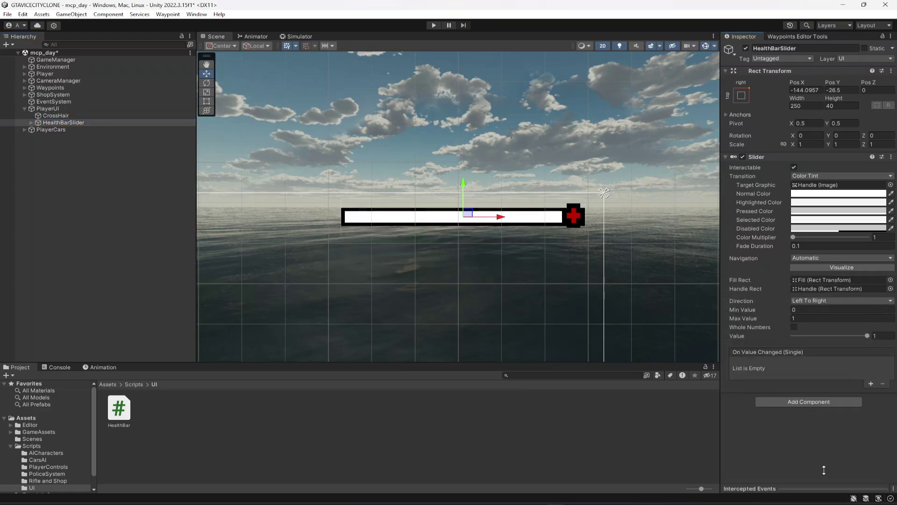
{"action": "left_click_drag", "start_coordinate": [124, 409], "coordinate": [784, 446]}
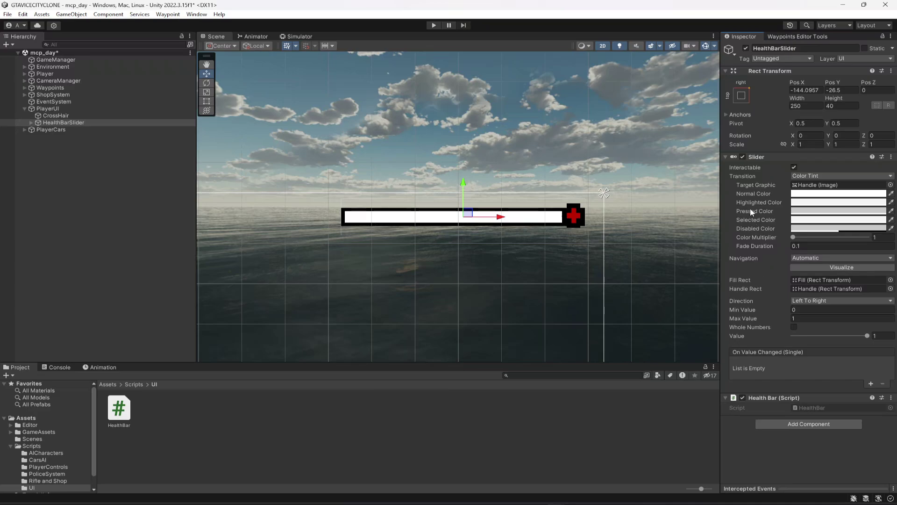
Open the HealthBar script in Visual Studio Code and delete its default Start and Update methods.
{"action": "double_click", "coordinate": [793, 400]}
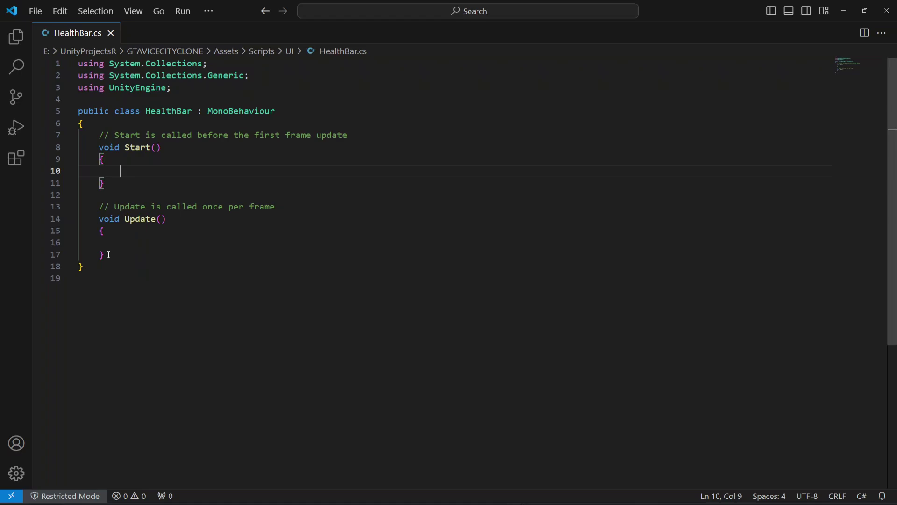
{"action": "left_click_drag", "start_coordinate": [109, 255], "coordinate": [100, 135]}
{"action": "key", "text": "BackSpace"}
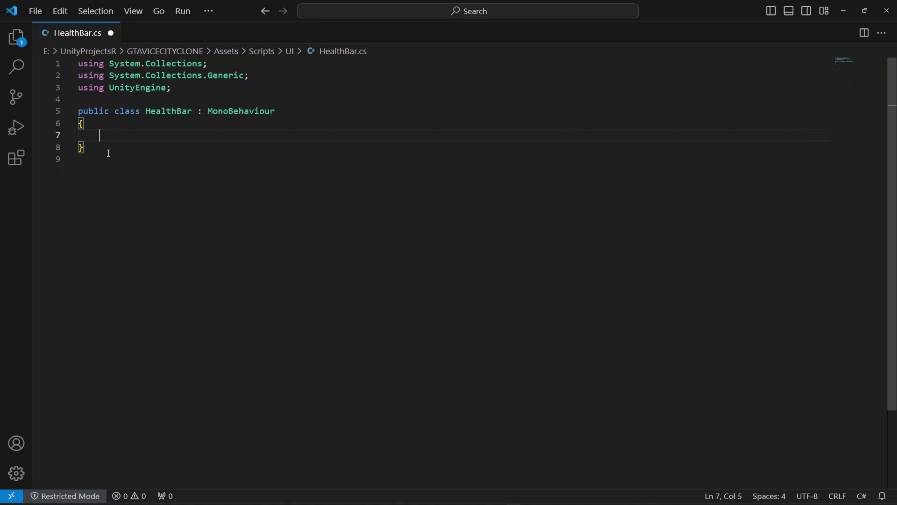
Declare a public Slider variable named healthbarSlider in the HealthBar class.
{"action": "type", "text": "public "}
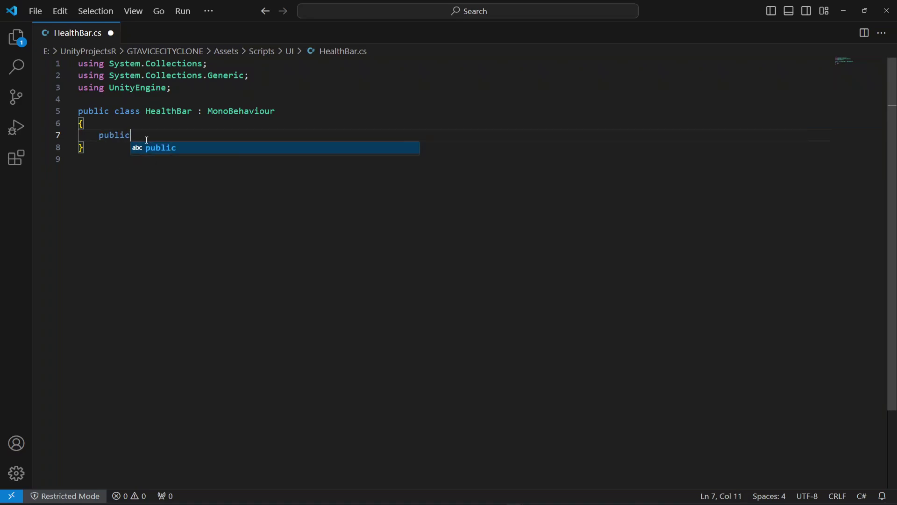
{"action": "type", "text": "Slider"}
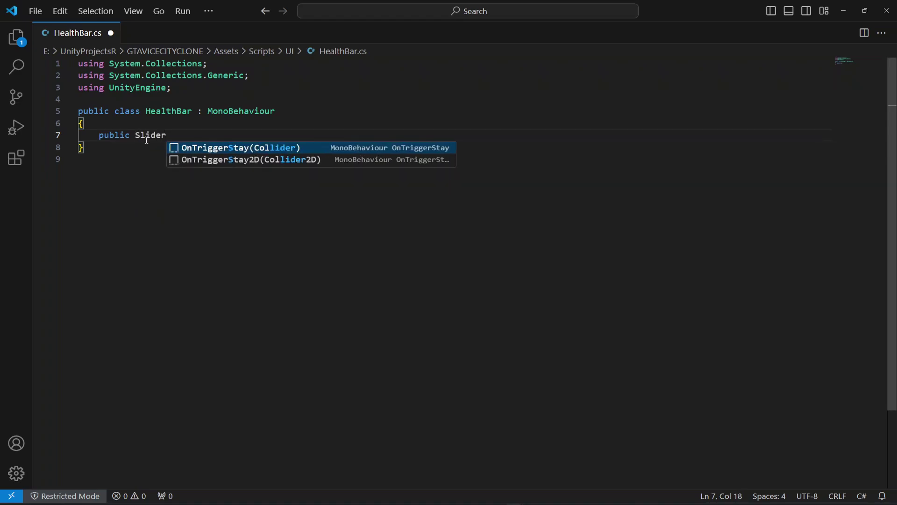
{"action": "type", "text": " healt"}
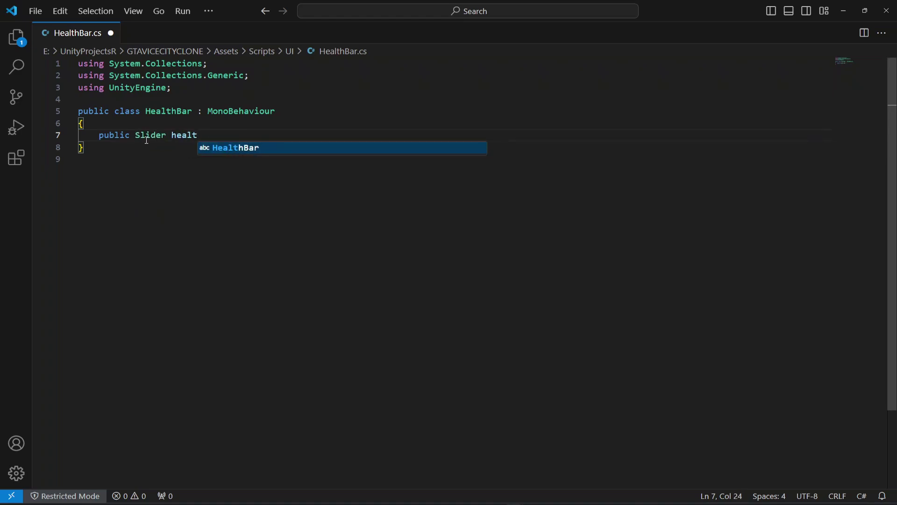
{"action": "key", "text": "Tab"}
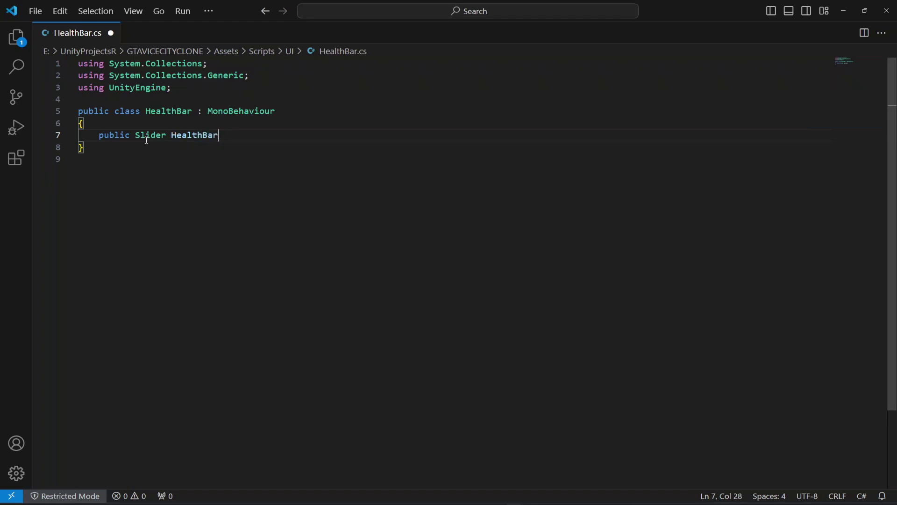
{"action": "key", "text": "Left"}
{"action": "key", "text": "Left"}
{"action": "key", "text": "Left"}
{"action": "key", "text": "Left"}
{"action": "key", "text": "Left"}
{"action": "key", "text": "Left"}
{"action": "key", "text": "Left"}
{"action": "key", "text": "Left"}
{"action": "key", "text": "BackSpace"}
{"action": "type", "text": "h"}
{"action": "key", "text": "End"}
{"action": "key", "text": "Left"}
{"action": "key", "text": "Left"}
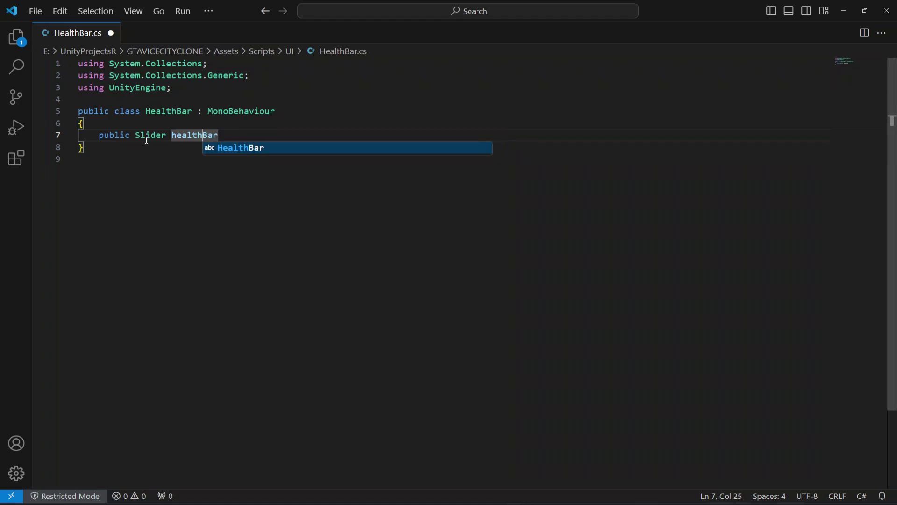
{"action": "key", "text": "BackSpace"}
{"action": "type", "text": "b"}
{"action": "key", "text": "End"}
{"action": "key", "text": "Escape"}
{"action": "type", "text": "S"}
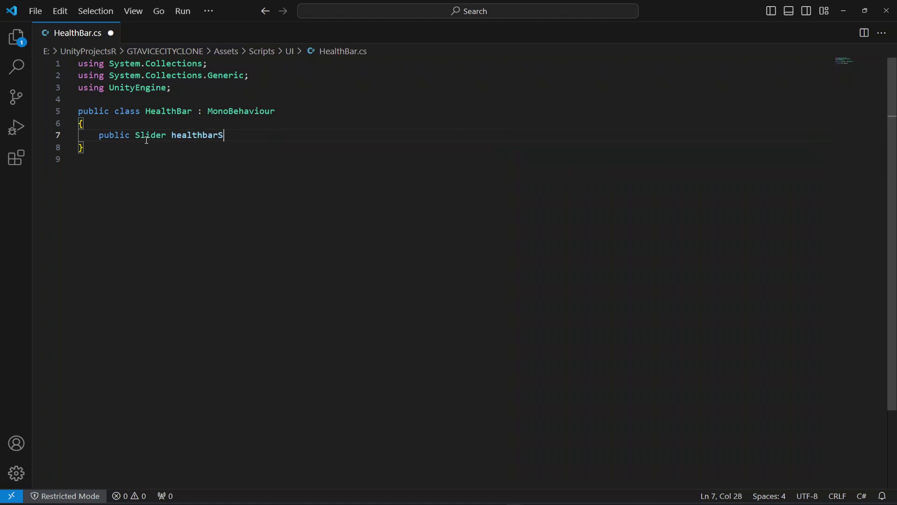
{"action": "type", "text": "lider;"}
{"action": "key", "text": "Return"}
{"action": "key", "text": "Return"}
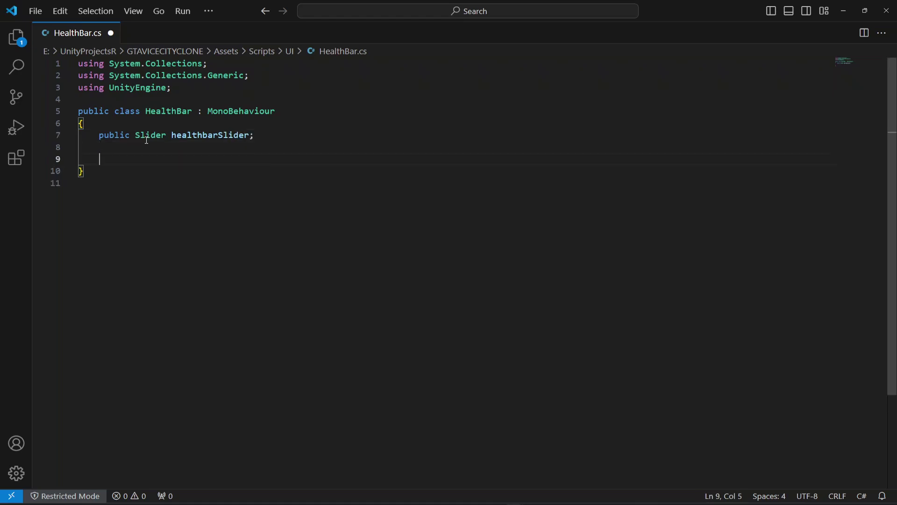
Add a public void GiveFullHealth method that assigns health to healthbarSlider.maxValue.
{"action": "type", "text": "public void GiveFullHealt"}
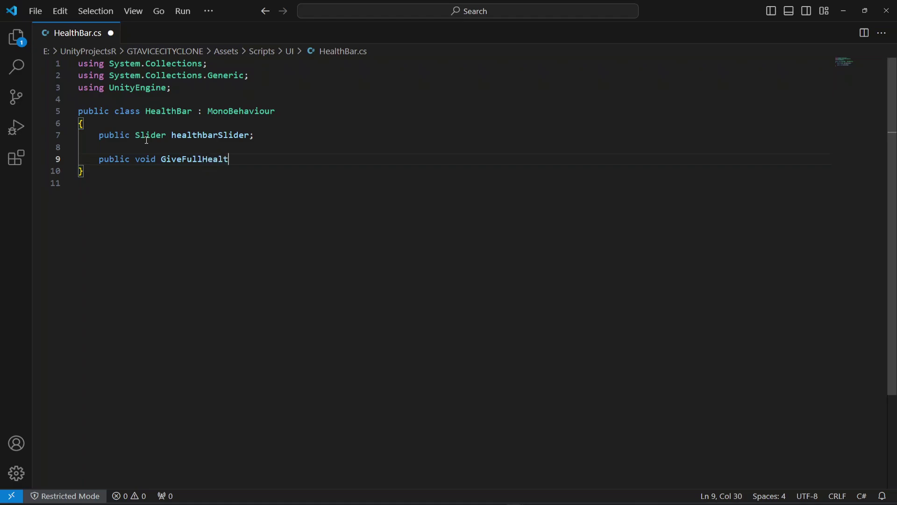
{"action": "type", "text": "h("}
{"action": "type", "text": "{"}
{"action": "key", "text": "Return"}
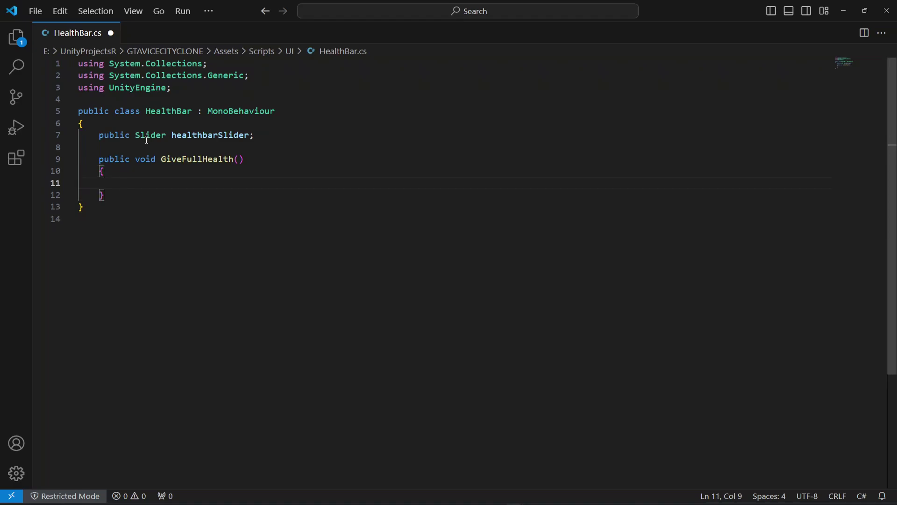
{"action": "type", "text": "healthbarSlider"}
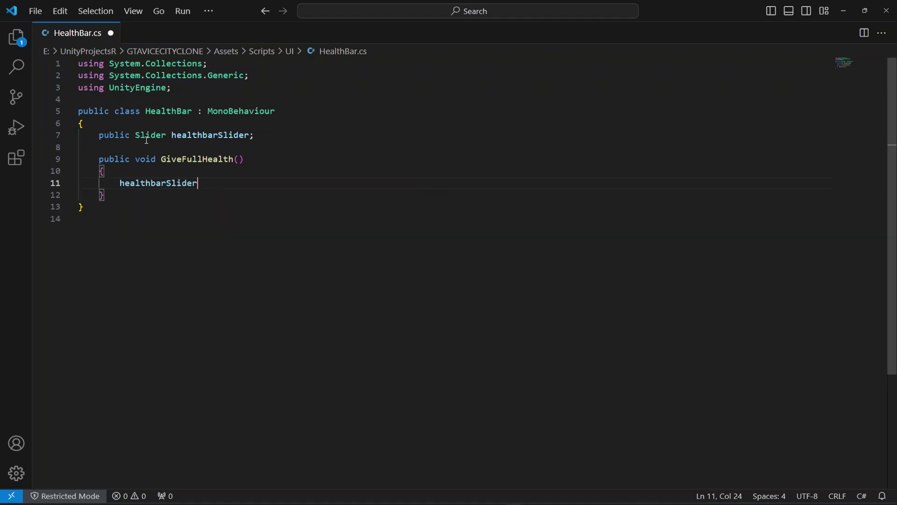
{"action": "type", "text": ".maxValue = health"}
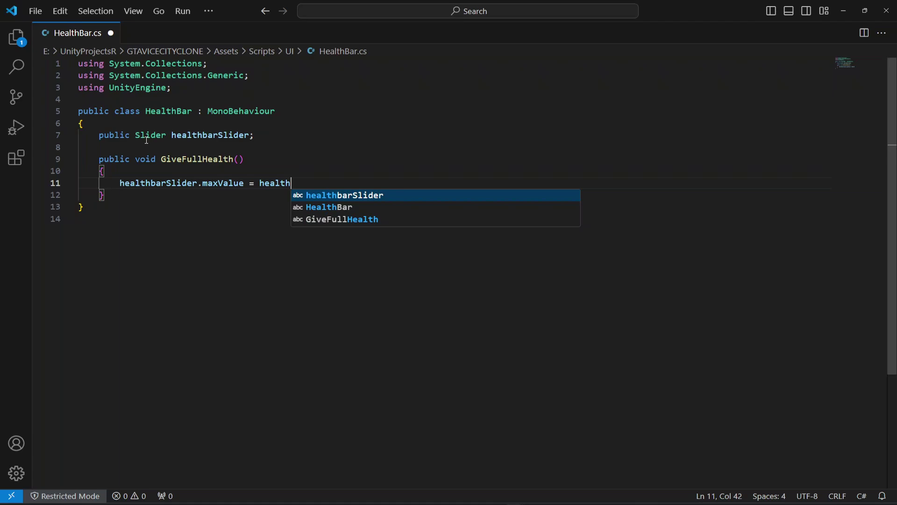
{"action": "type", "text": ";"}
Give the GiveFullHealth method a float parameter named health.
{"action": "key", "text": "Up"}
{"action": "key", "text": "Up"}
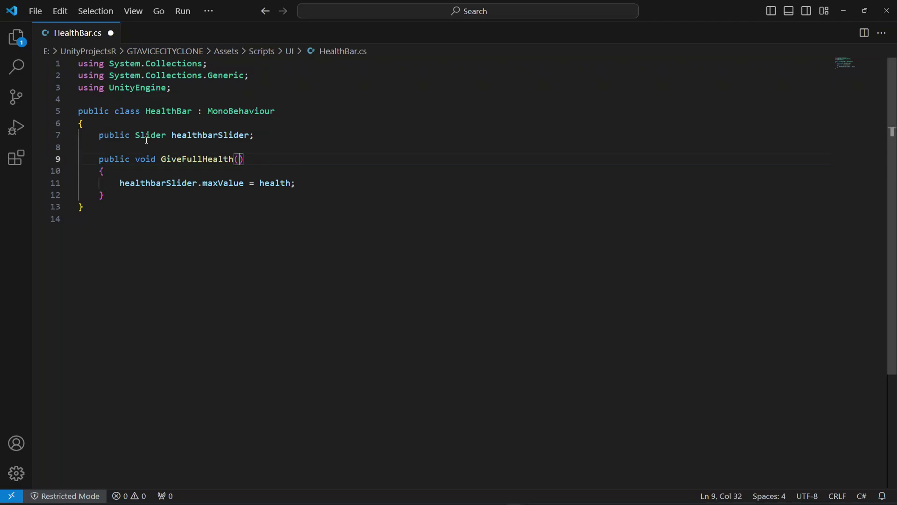
{"action": "type", "text": "float "}
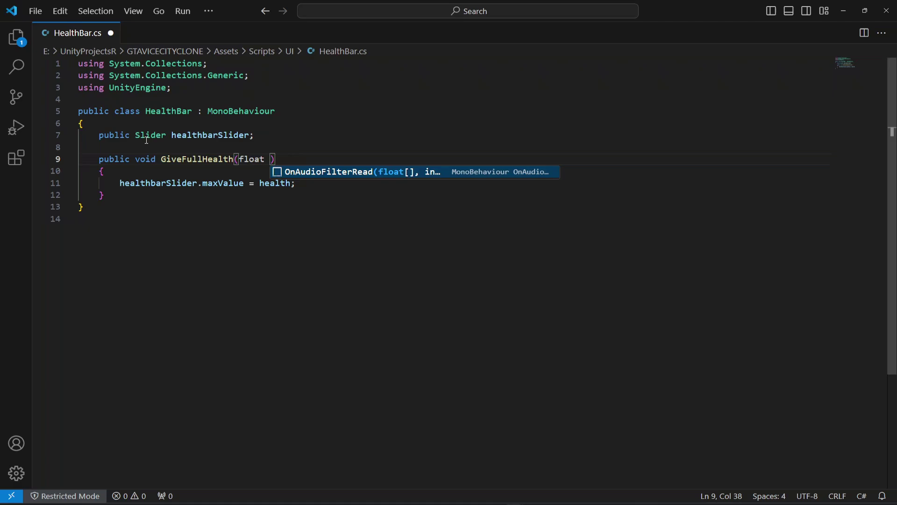
{"action": "type", "text": "health"}
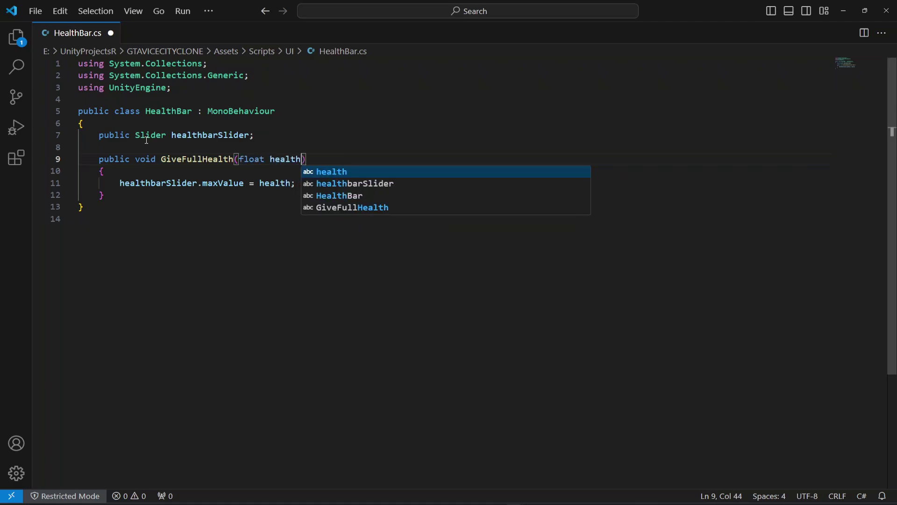
{"action": "type", "text": ")"}
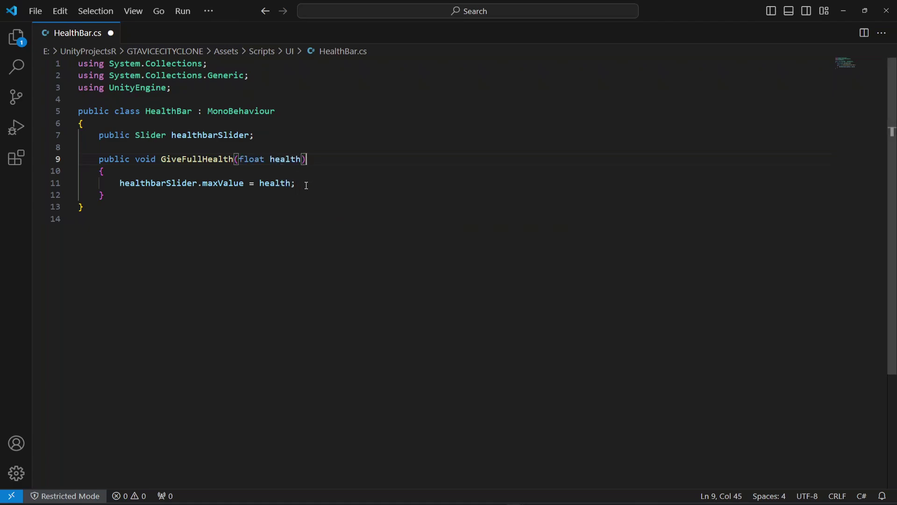
Add a second line to the GiveFullHealth method that assigns health to healthbarSlider.value.
{"action": "double_click", "coordinate": [287, 158]}
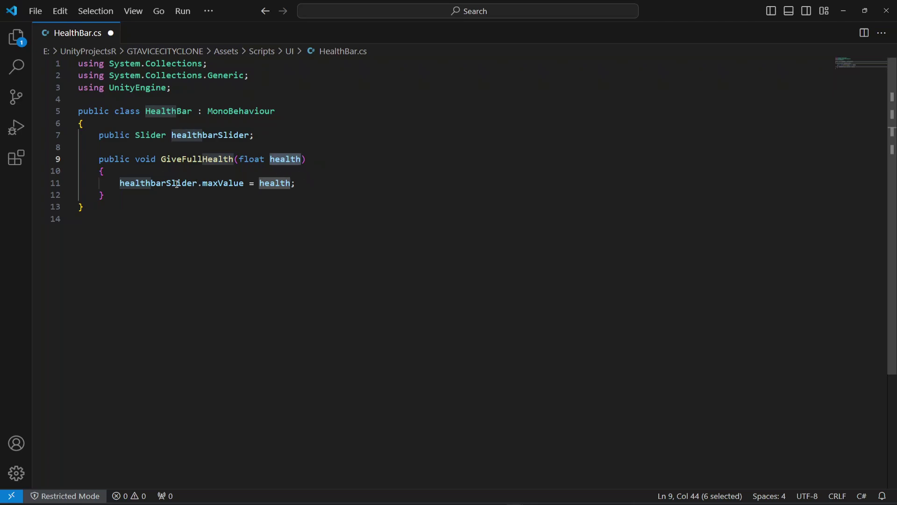
{"action": "double_click", "coordinate": [216, 184]}
{"action": "left_click", "coordinate": [306, 183]}
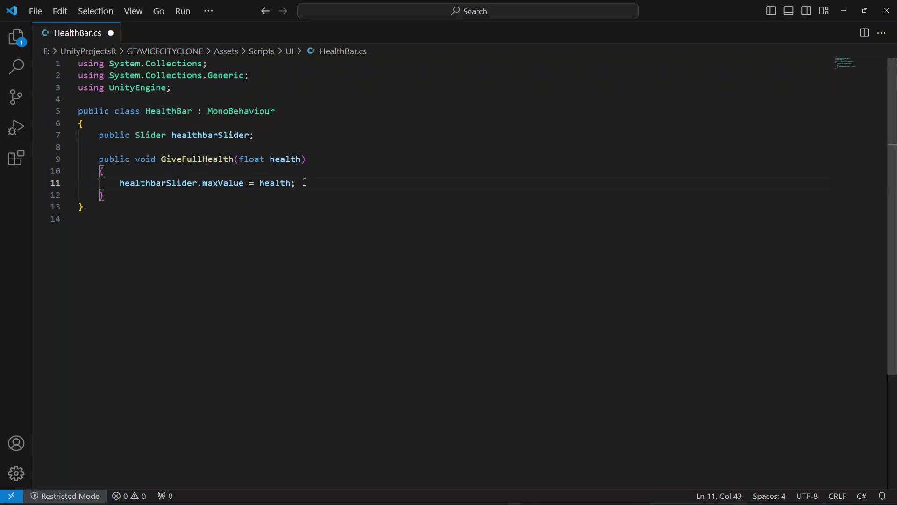
{"action": "key", "text": "shift+Home"}
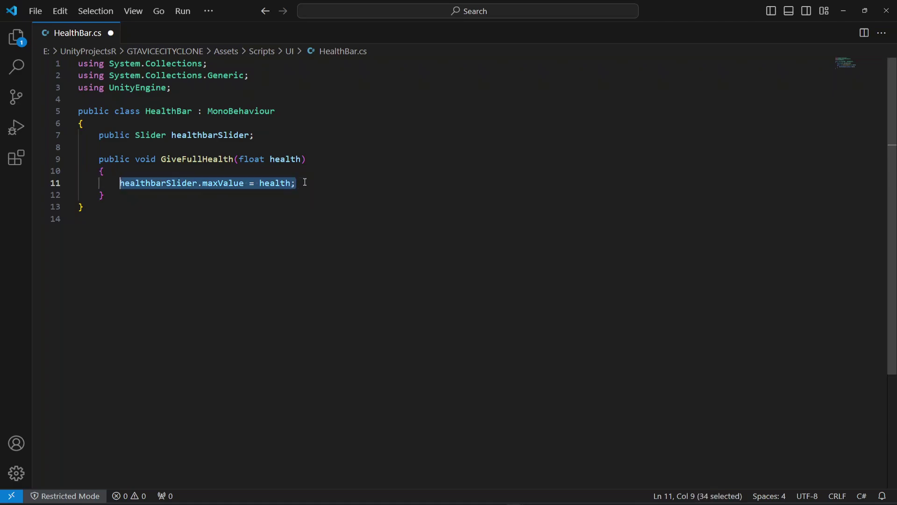
{"action": "key", "text": "ctrl+c"}
{"action": "left_click", "coordinate": [306, 183]}
{"action": "key", "text": "Return"}
{"action": "key", "text": "ctrl+v"}
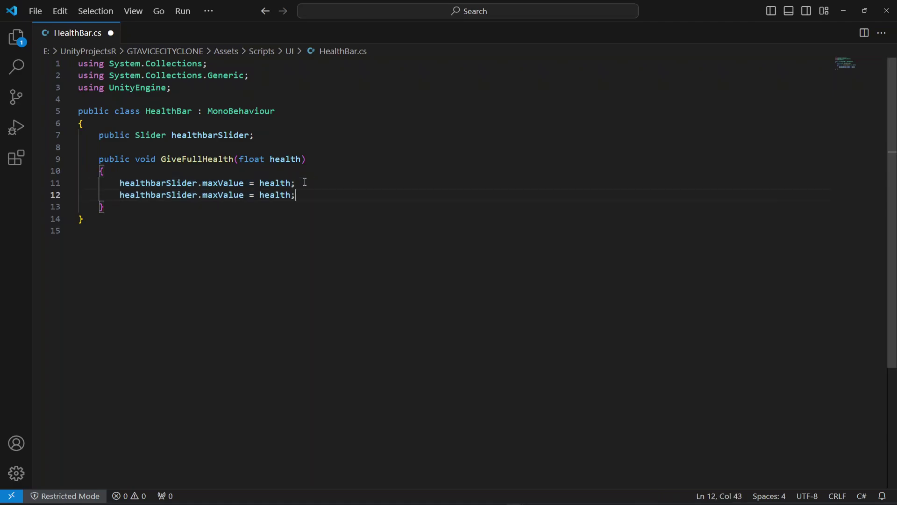
{"action": "double_click", "coordinate": [218, 197]}
{"action": "type", "text": "value"}
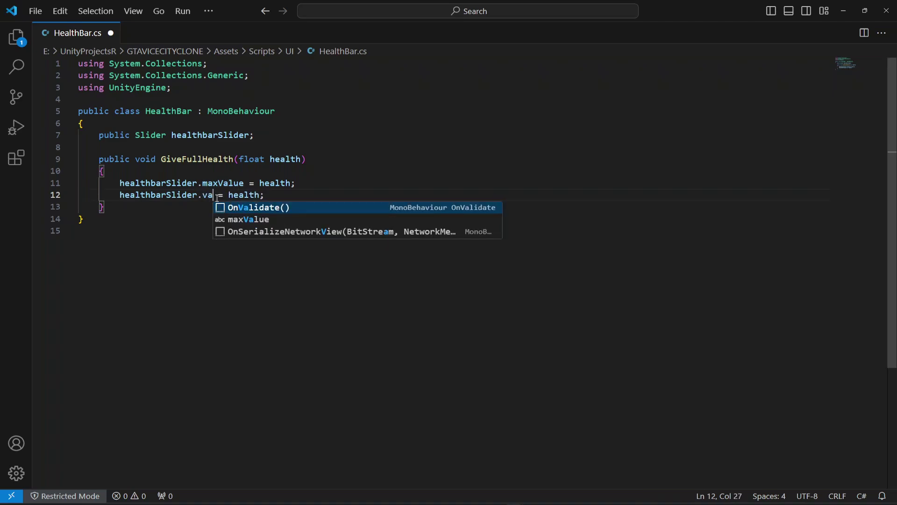
{"action": "double_click", "coordinate": [253, 196]}
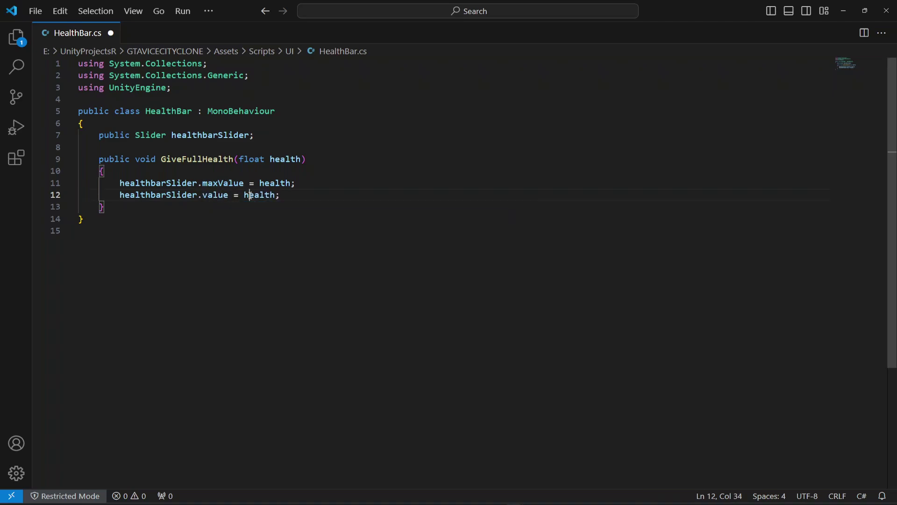
{"action": "type", "text": "health"}
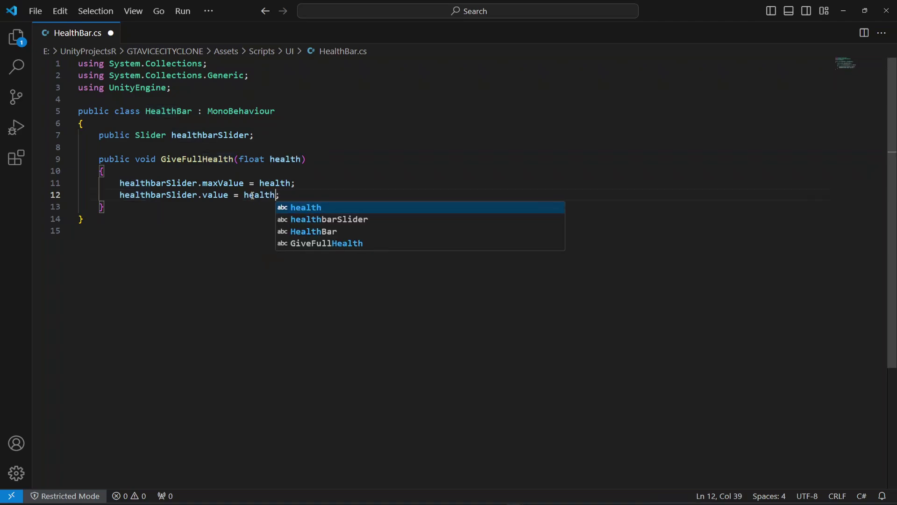
Duplicate the whole GiveFullHealth method below itself and rename the copy SetHealth.
{"action": "left_click", "coordinate": [112, 208]}
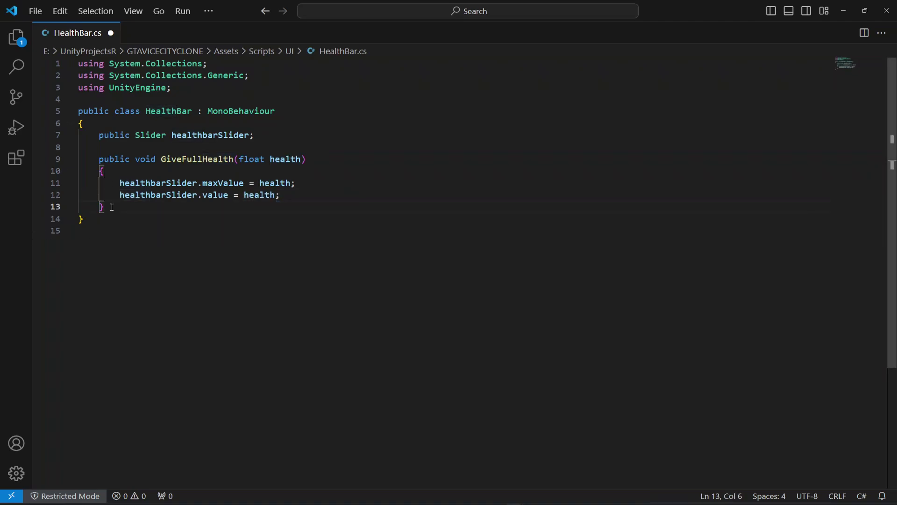
{"action": "key", "text": "shift+Left"}
{"action": "key", "text": "shift+Up"}
{"action": "key", "text": "shift+Up"}
{"action": "key", "text": "shift+Up"}
{"action": "key", "text": "shift+Up"}
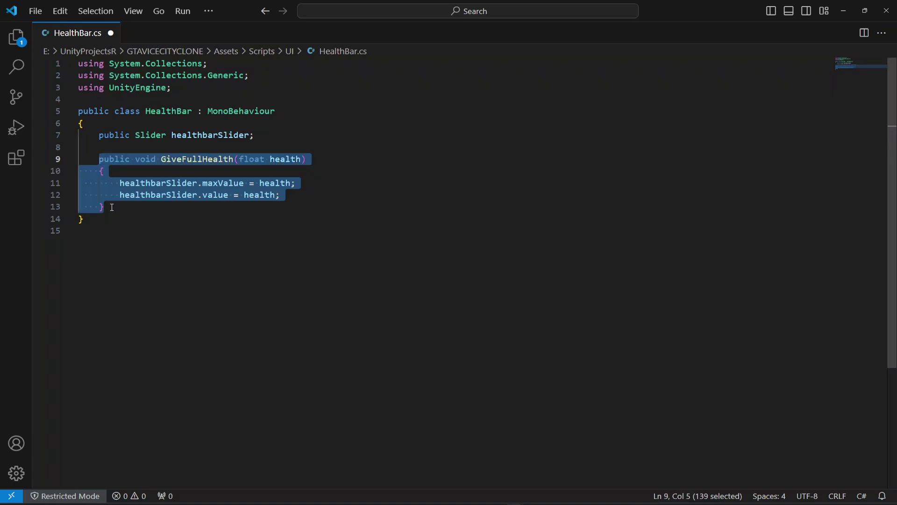
{"action": "key", "text": "ctrl+c"}
{"action": "key", "text": "Right"}
{"action": "key", "text": "Return"}
{"action": "key", "text": "ctrl+v"}
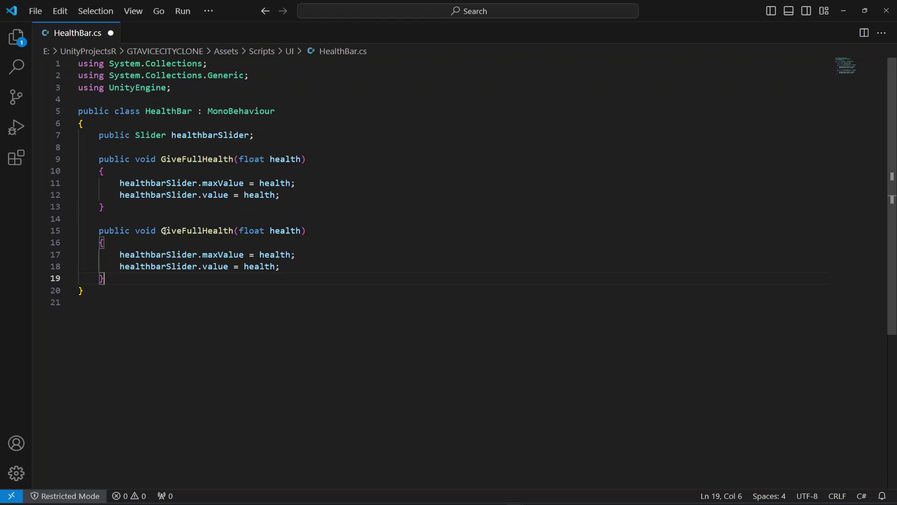
{"action": "left_click_drag", "start_coordinate": [162, 231], "coordinate": [233, 231]}
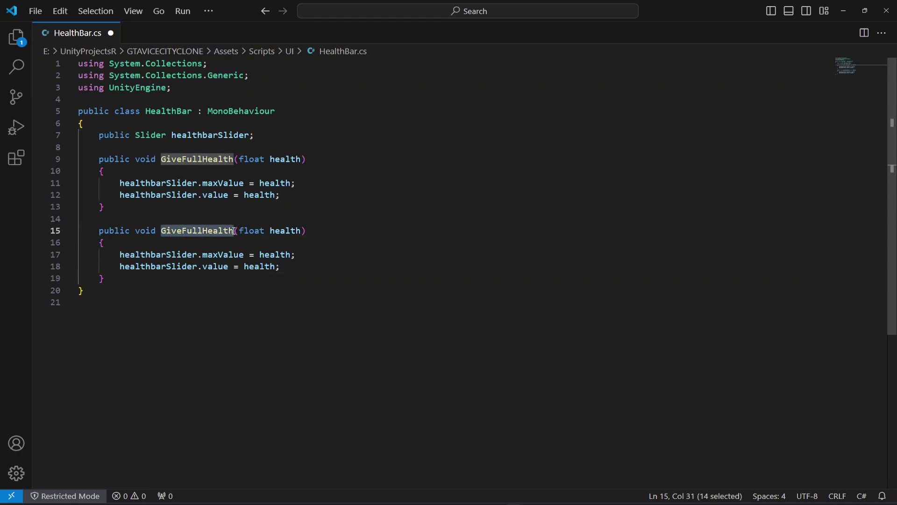
{"action": "type", "text": "SetHealth"}
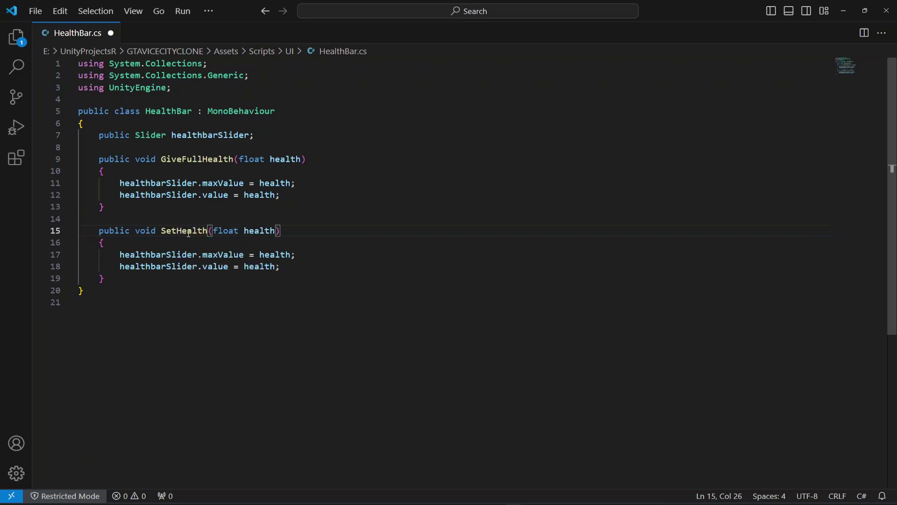
Delete the healthbarSlider.maxValue line from the SetHealth method and save the script.
{"action": "double_click", "coordinate": [260, 231]}
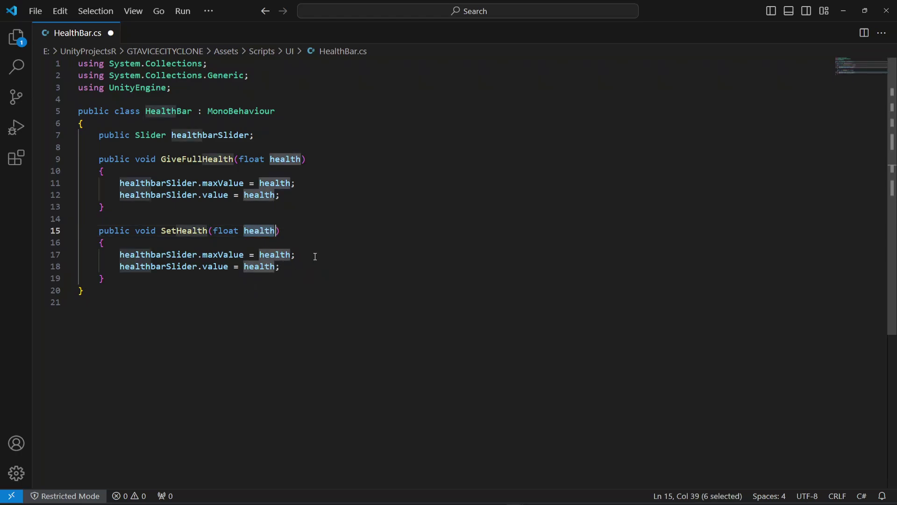
{"action": "left_click_drag", "start_coordinate": [316, 257], "coordinate": [88, 251]}
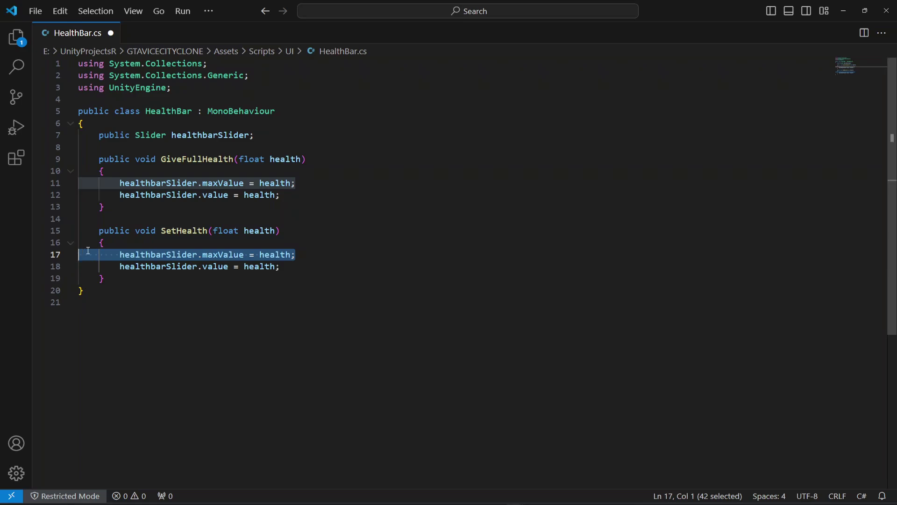
{"action": "key", "text": "BackSpace"}
{"action": "key", "text": "BackSpace"}
{"action": "left_click", "coordinate": [304, 253]}
{"action": "key", "text": "ctrl+s"}
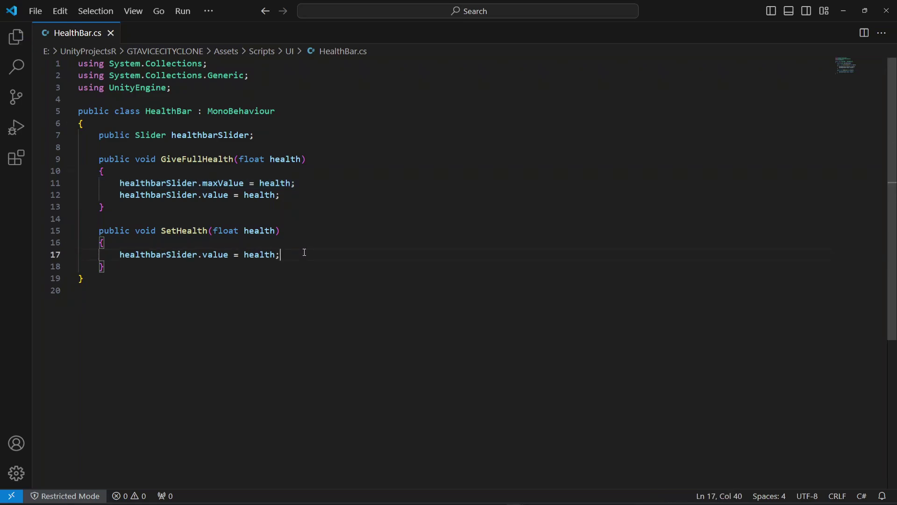
Add a using UnityEngine.UI; directive below the using UnityEngine line and save the script.
{"action": "left_click", "coordinate": [356, 239]}
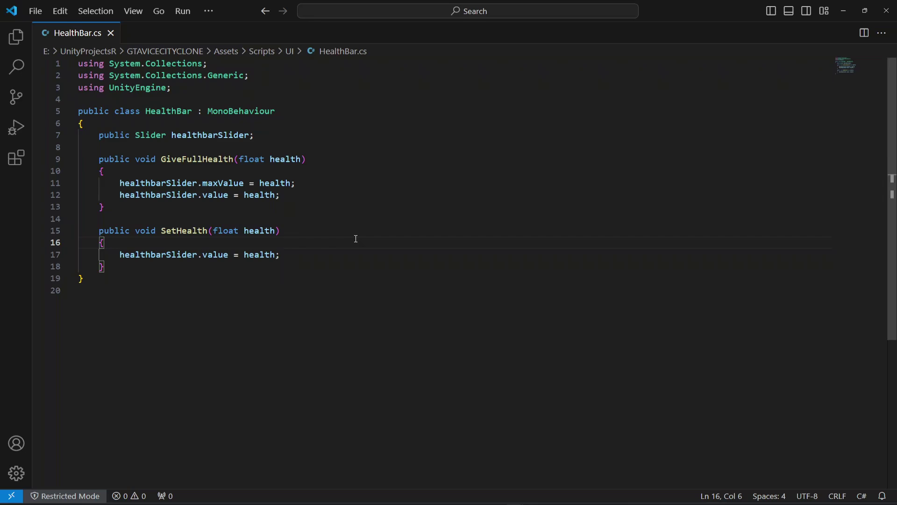
{"action": "left_click_drag", "start_coordinate": [279, 195], "coordinate": [121, 159]}
{"action": "left_click", "coordinate": [205, 86]}
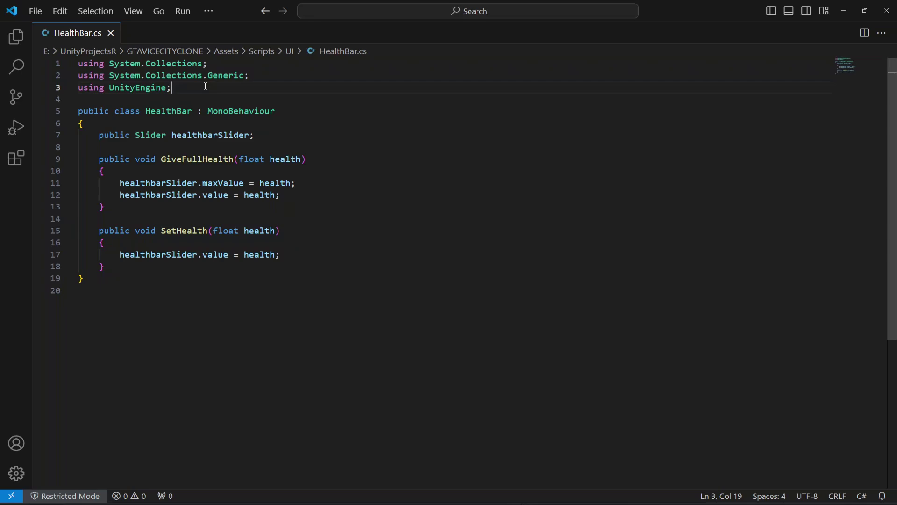
{"action": "key", "text": "Return"}
{"action": "type", "text": "suing"}
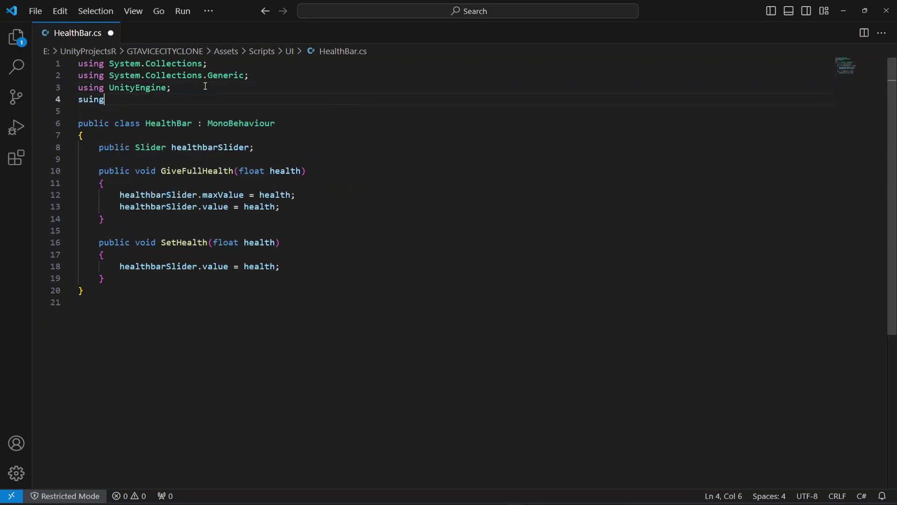
{"action": "key", "text": "ctrl+shift+Left"}
{"action": "type", "text": "usin"}
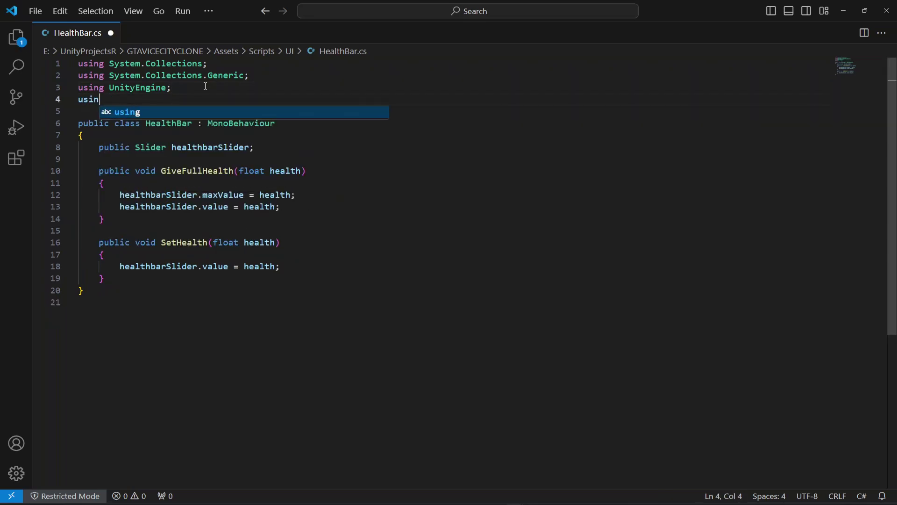
{"action": "type", "text": "g UnityEngine"}
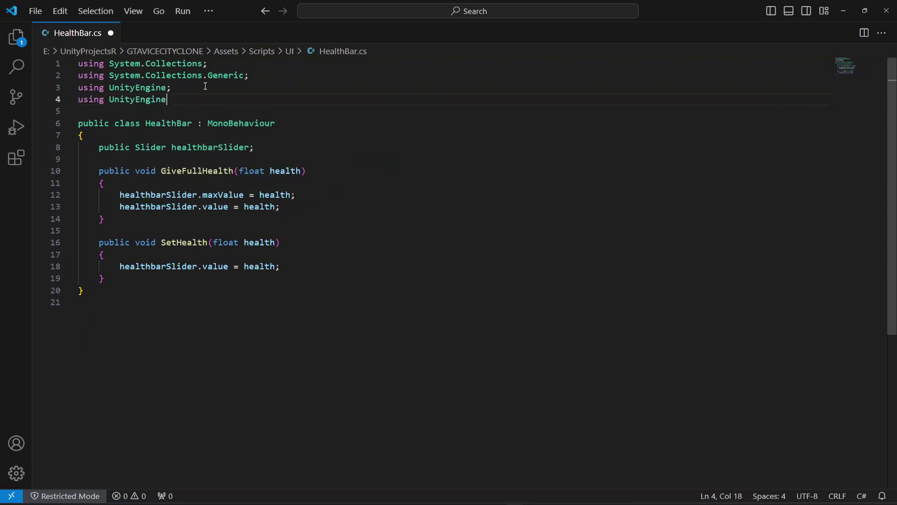
{"action": "type", "text": ".UI;"}
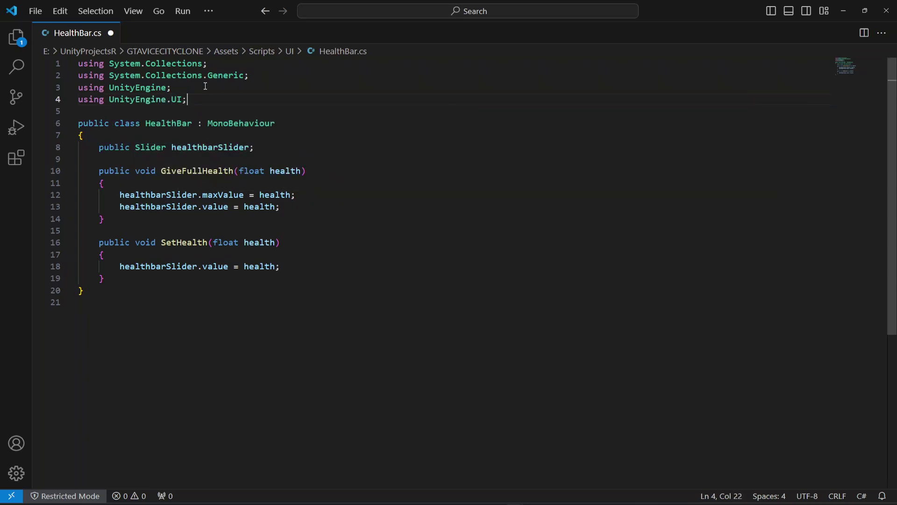
{"action": "key", "text": "ctrl+s"}
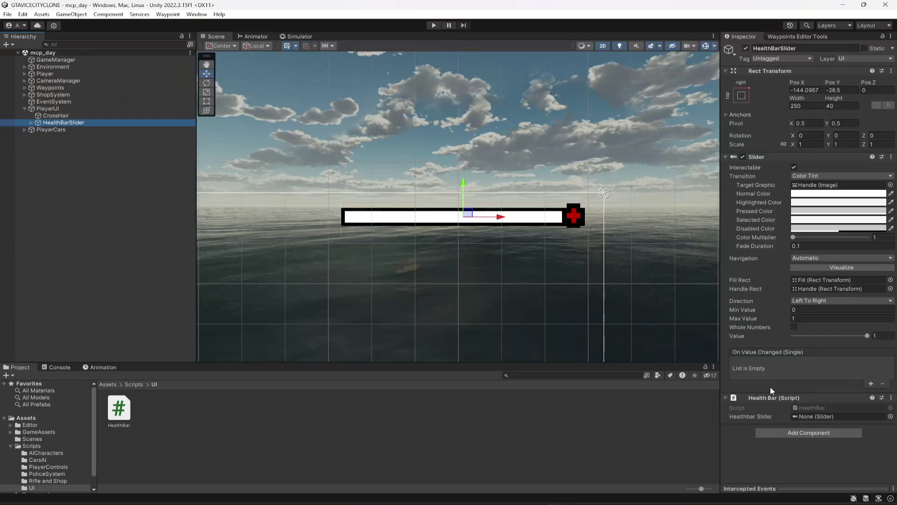
Switch to Unity, try out HealthBarSlider's Value range and check the Player's Present Health setting.
{"action": "left_click", "coordinate": [802, 319]}
{"action": "left_click", "coordinate": [805, 319]}
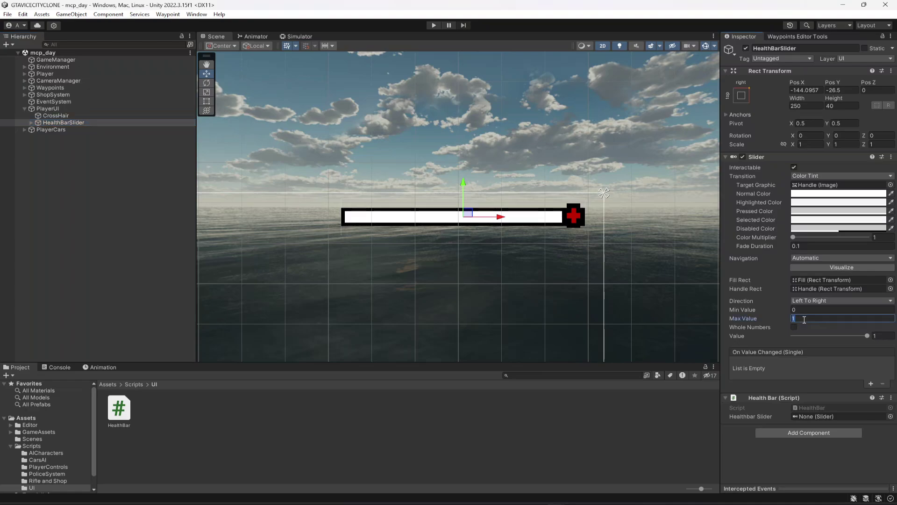
{"action": "mouse_move", "coordinate": [868, 336]}
{"action": "left_mouse_down"}
{"action": "mouse_move", "coordinate": [797, 338]}
{"action": "mouse_move", "coordinate": [896, 341]}
{"action": "left_mouse_up"}
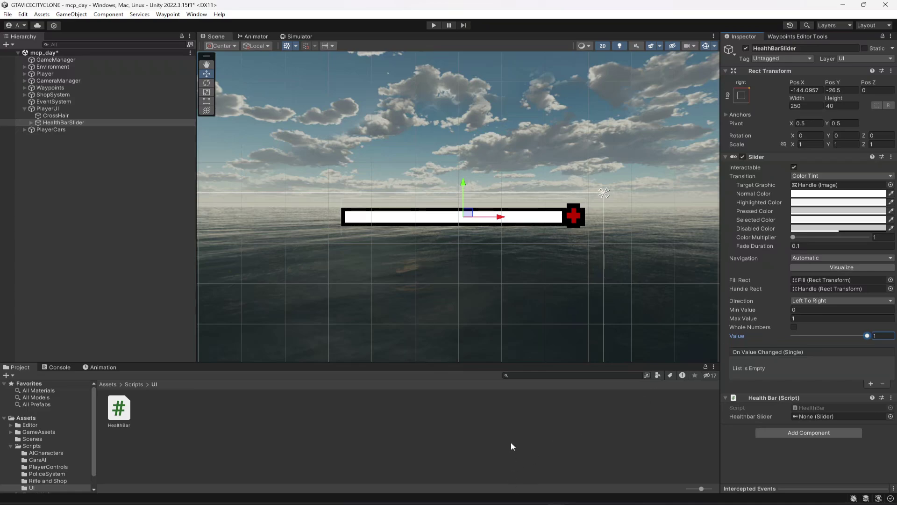
{"action": "left_click", "coordinate": [54, 73]}
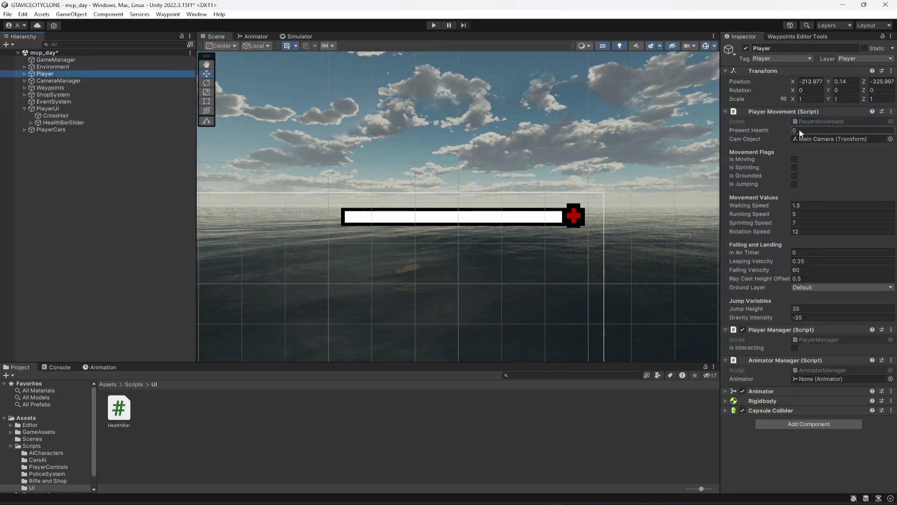
{"action": "left_click", "coordinate": [64, 123]}
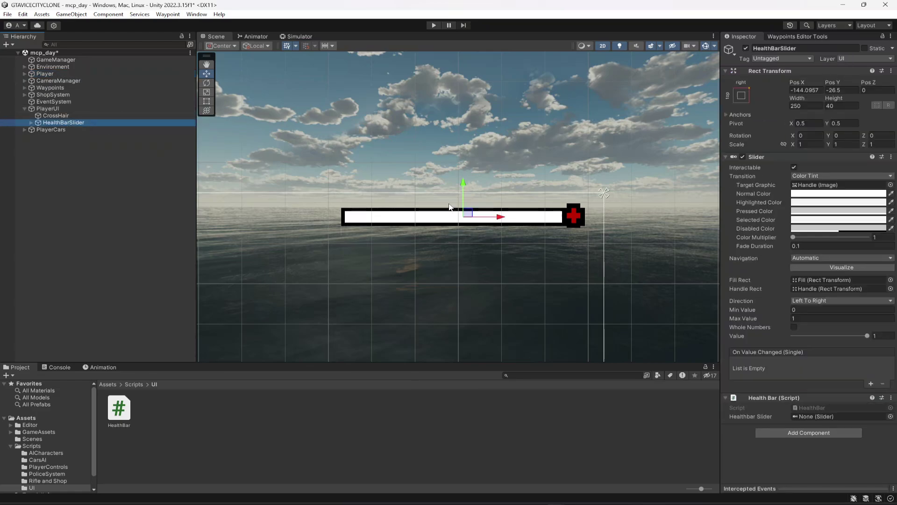
Set HealthBarSlider's Max Value and Value to 120 and try out the value range.
{"action": "left_click", "coordinate": [834, 319]}
{"action": "type", "text": "120"}
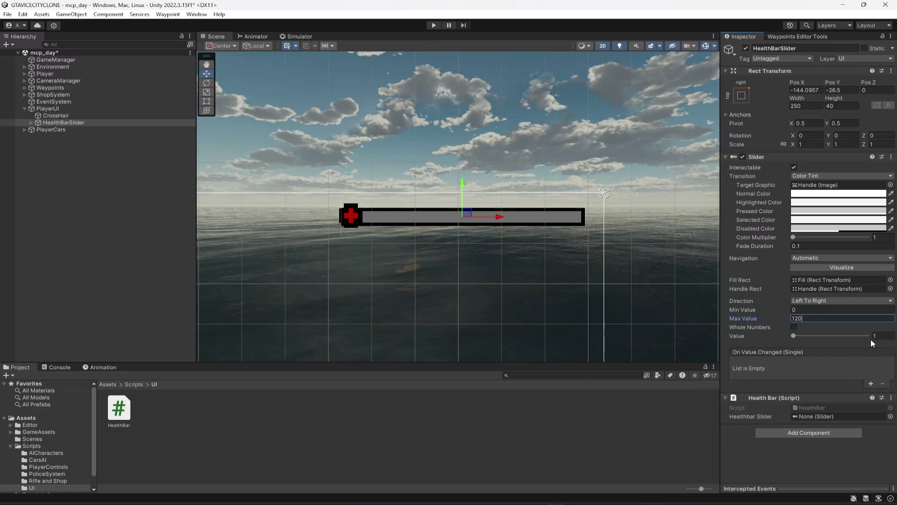
{"action": "left_click", "coordinate": [886, 335]}
{"action": "type", "text": "120"}
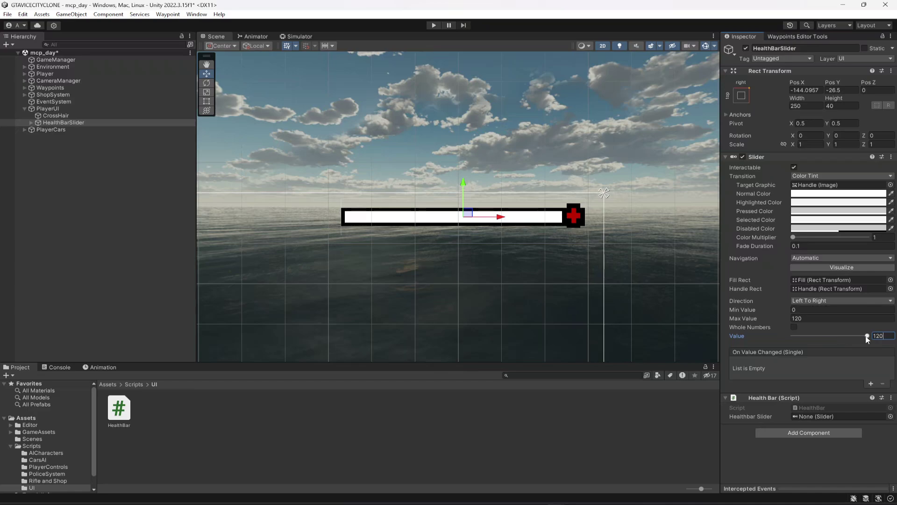
{"action": "mouse_move", "coordinate": [867, 337]}
{"action": "left_mouse_down"}
{"action": "mouse_move", "coordinate": [778, 352]}
{"action": "mouse_move", "coordinate": [869, 351]}
{"action": "mouse_move", "coordinate": [773, 350]}
{"action": "mouse_move", "coordinate": [883, 346]}
{"action": "mouse_move", "coordinate": [779, 339]}
{"action": "mouse_move", "coordinate": [891, 339]}
{"action": "left_mouse_up"}
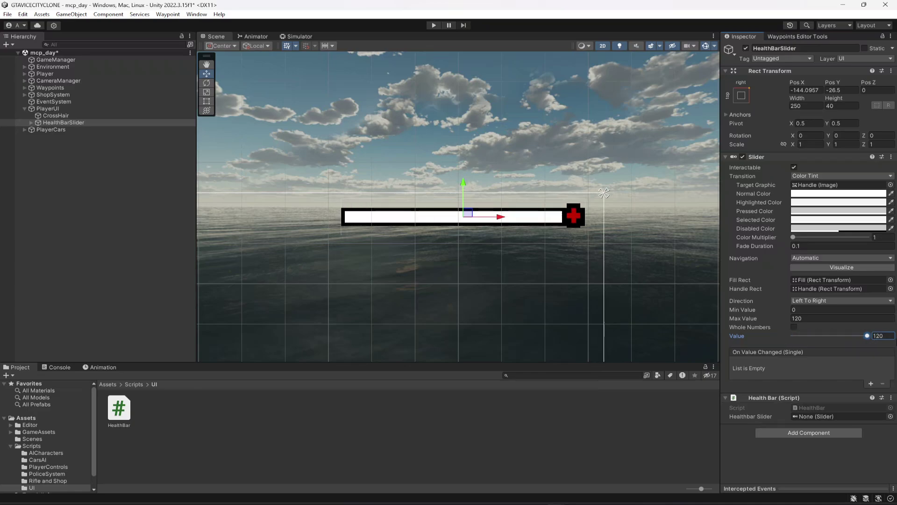
Set HealthBarSlider's Max Value to 1 and save the scene.
{"action": "left_click", "coordinate": [809, 319]}
{"action": "type", "text": "1"}
{"action": "key", "text": "ctrl+s"}
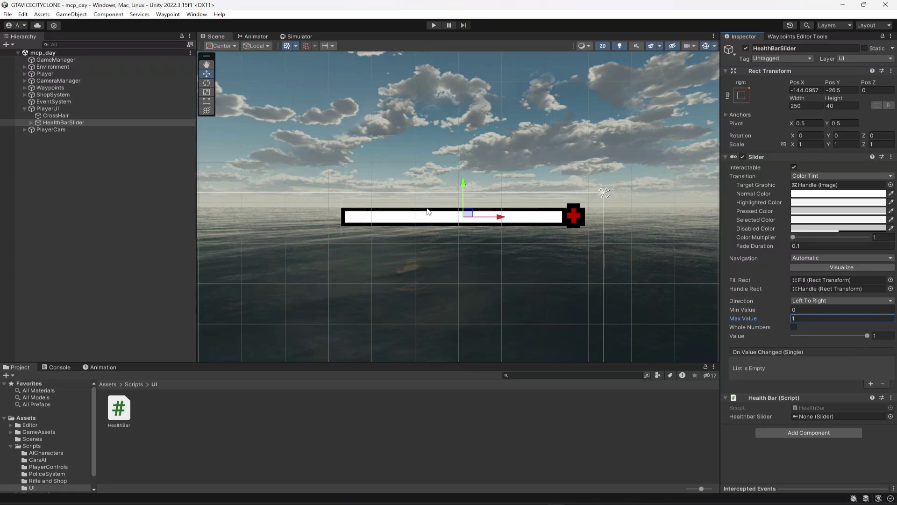
Colour the Fill image inside HealthBarSlider's Fill Area red (C00000) by sampling the cross icon with the eyedropper.
{"action": "left_click", "coordinate": [32, 123]}
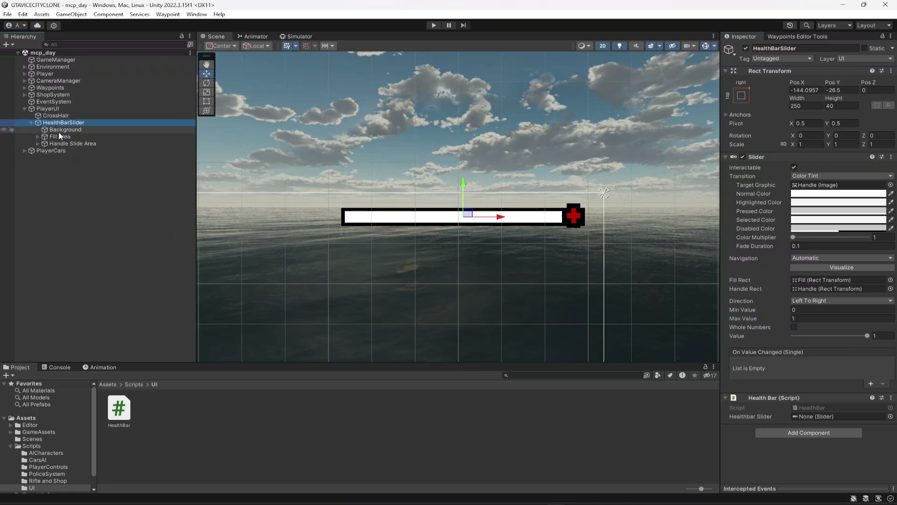
{"action": "left_click", "coordinate": [58, 131]}
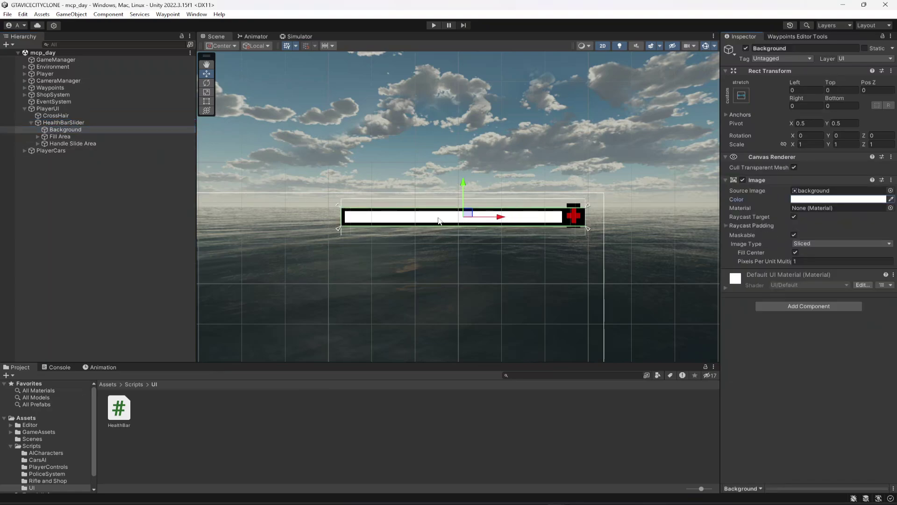
{"action": "left_click", "coordinate": [47, 136]}
{"action": "left_click", "coordinate": [38, 137]}
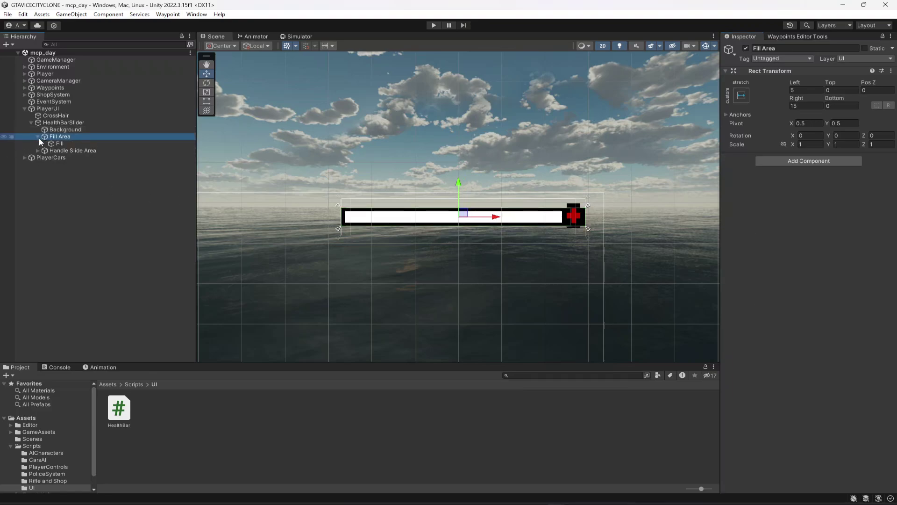
{"action": "left_click", "coordinate": [66, 144]}
{"action": "left_click", "coordinate": [812, 207]}
{"action": "left_click_drag", "start_coordinate": [839, 274], "coordinate": [865, 262]}
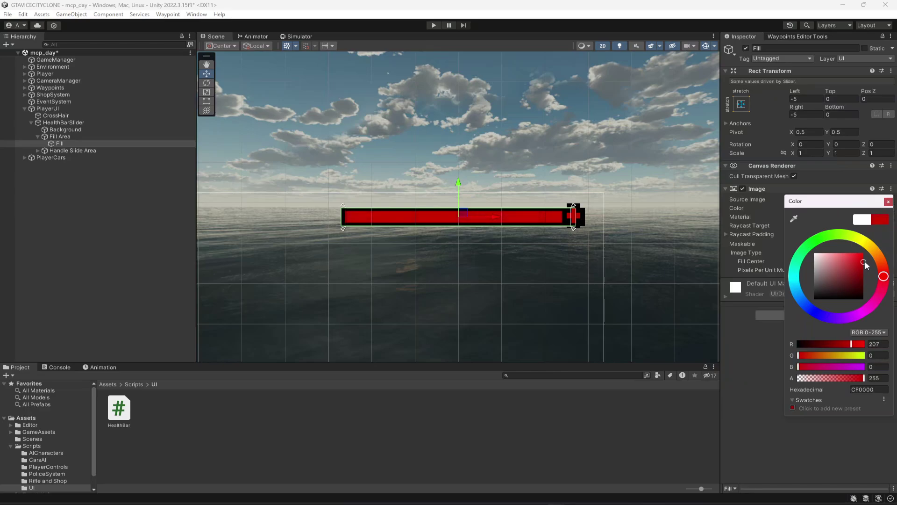
{"action": "left_click", "coordinate": [794, 218]}
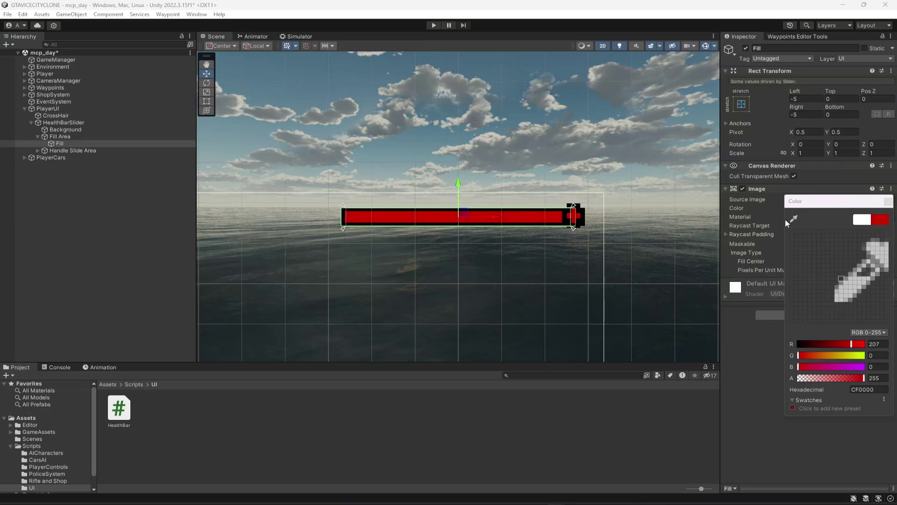
{"action": "left_click", "coordinate": [578, 220]}
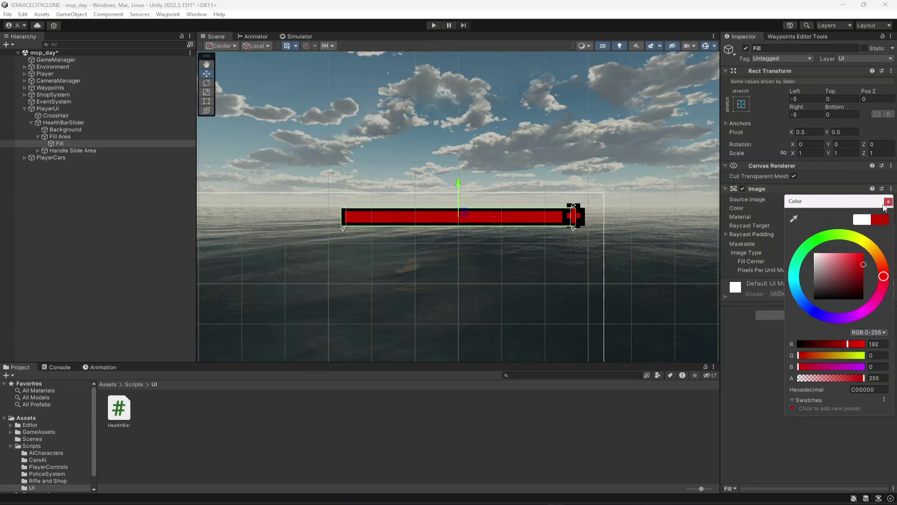
{"action": "left_click", "coordinate": [879, 209]}
{"action": "left_click", "coordinate": [454, 451]}
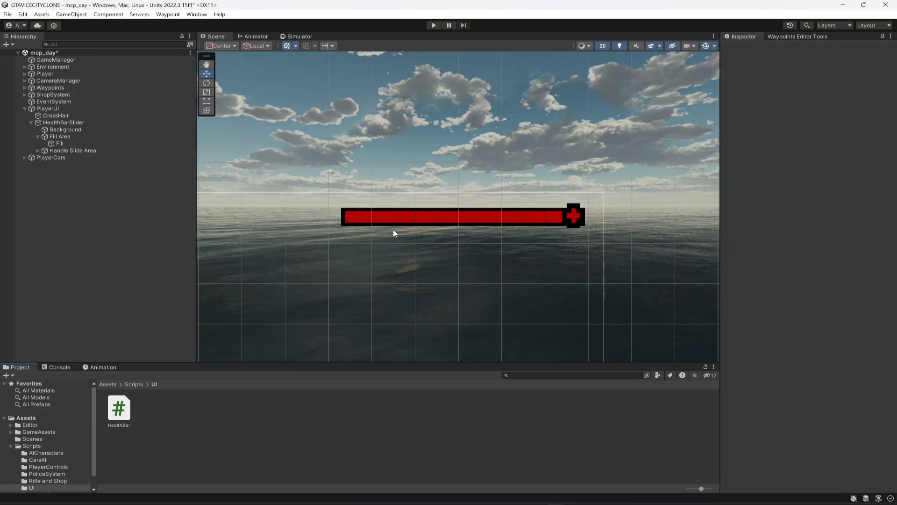
Try out HealthBarSlider's Value range with the red fill and save the scene.
{"action": "left_click", "coordinate": [31, 122]}
{"action": "left_click", "coordinate": [56, 122]}
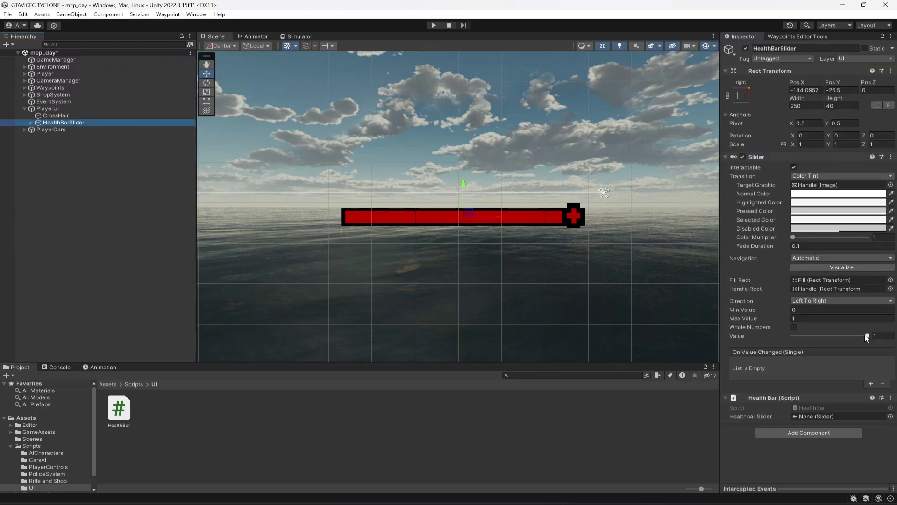
{"action": "mouse_move", "coordinate": [867, 338]}
{"action": "left_mouse_down"}
{"action": "mouse_move", "coordinate": [790, 336]}
{"action": "mouse_move", "coordinate": [874, 336]}
{"action": "mouse_move", "coordinate": [730, 332]}
{"action": "mouse_move", "coordinate": [757, 333]}
{"action": "left_mouse_up"}
{"action": "left_click", "coordinate": [93, 178]}
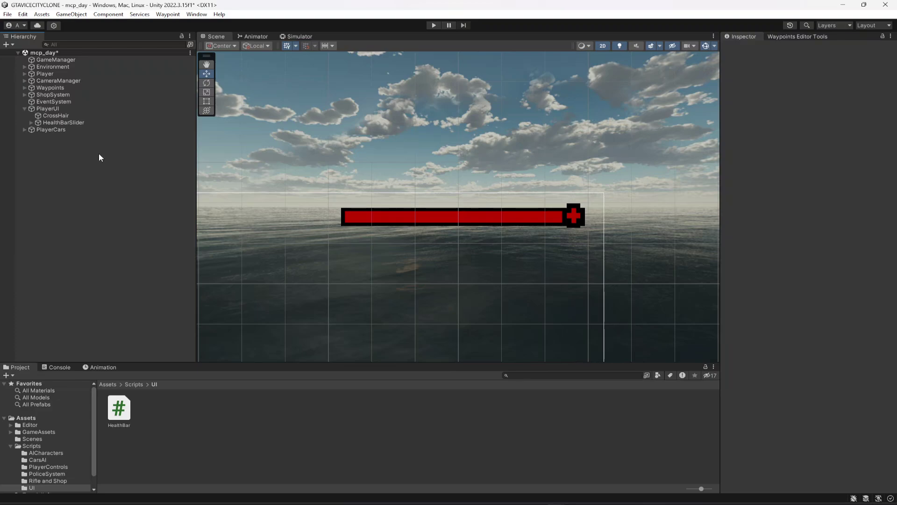
{"action": "key", "text": "ctrl+s"}
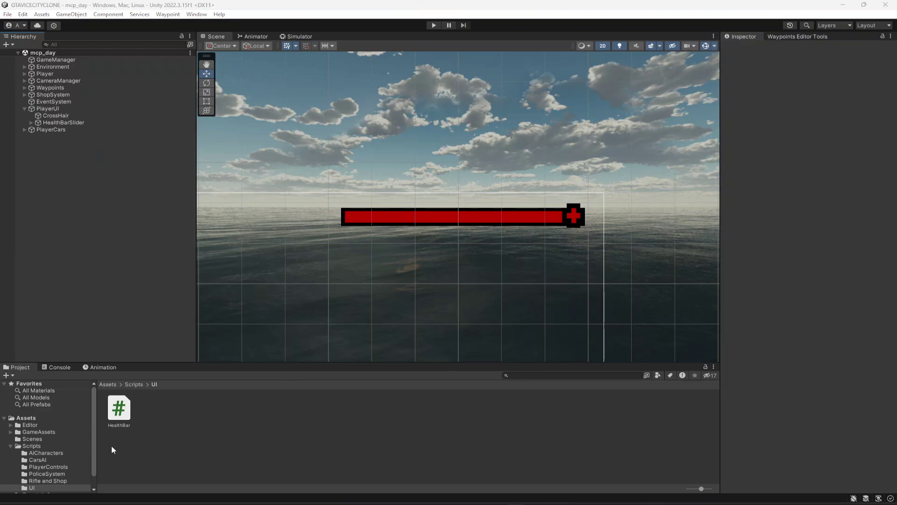
Open the PlayerMovement script from the Scripts/PlayerControls folder in the code editor.
{"action": "left_click", "coordinate": [10, 446]}
{"action": "left_click", "coordinate": [30, 446]}
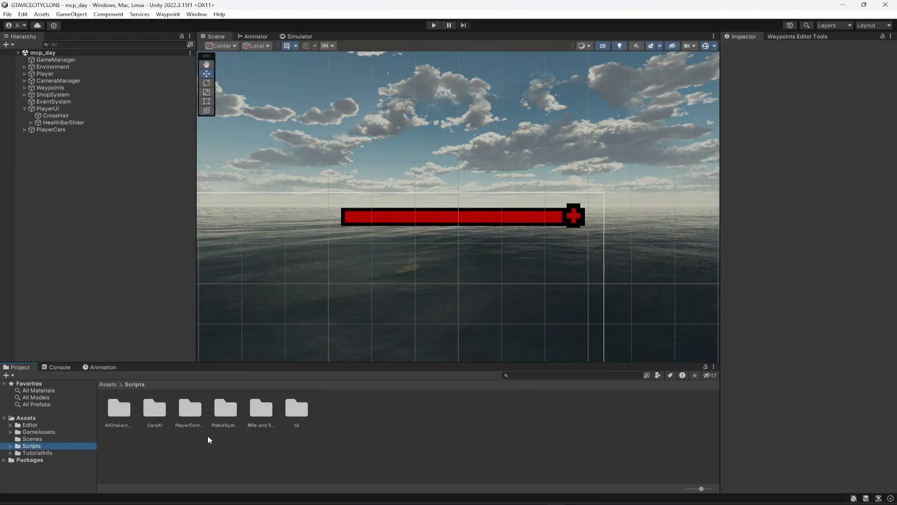
{"action": "double_click", "coordinate": [192, 421]}
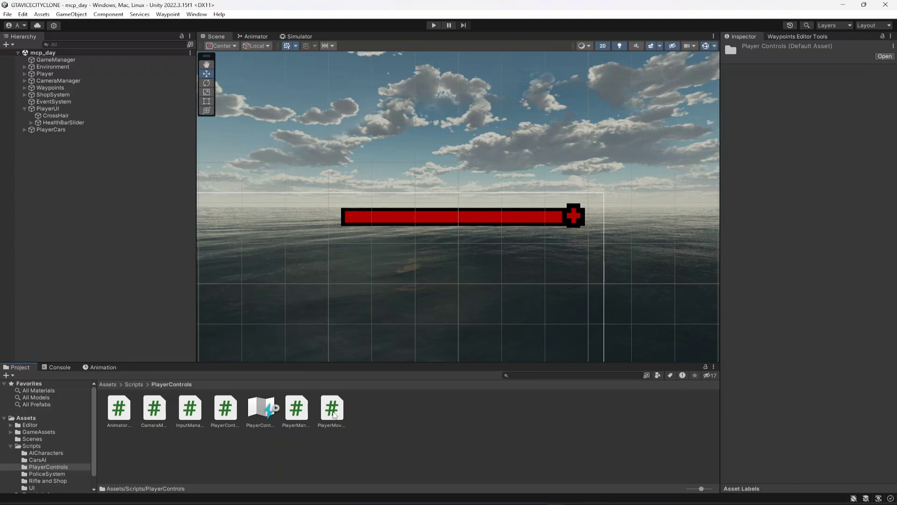
{"action": "left_click", "coordinate": [332, 408]}
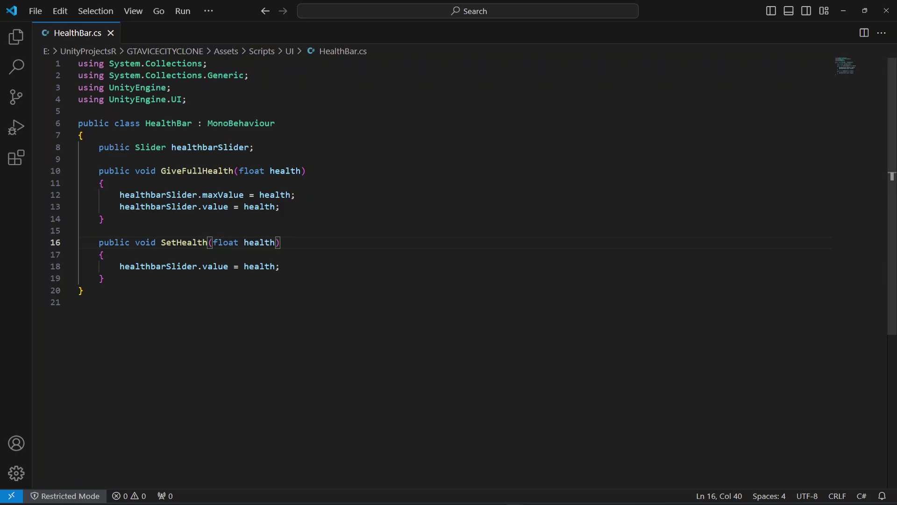
Declare the field public HealthBar healthbar; below presentHealth in PlayerMovement.cs and save the script.
{"action": "left_click", "coordinate": [271, 160]}
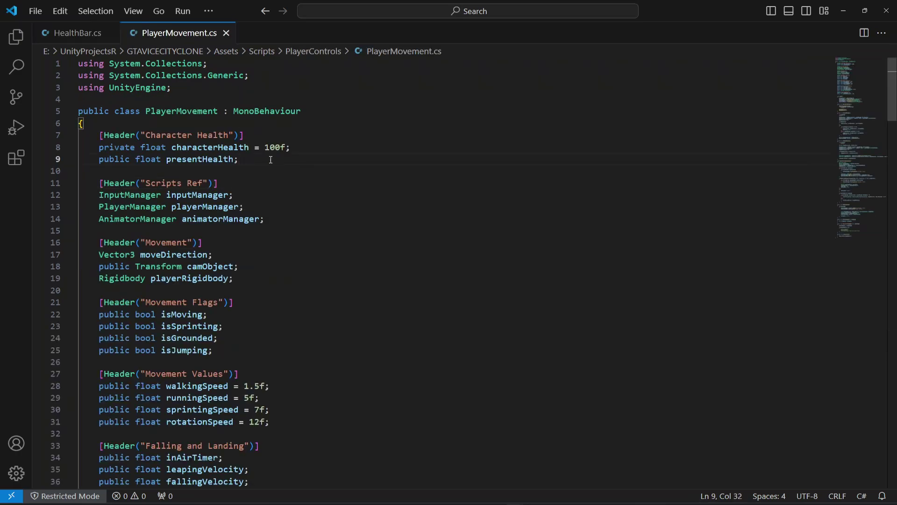
{"action": "key", "text": "Return"}
{"action": "type", "text": "publi"}
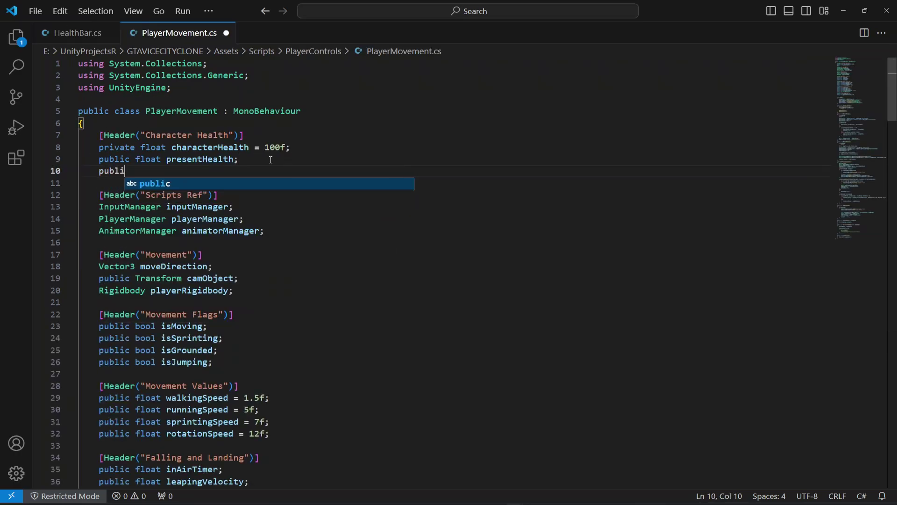
{"action": "type", "text": "c Healt"}
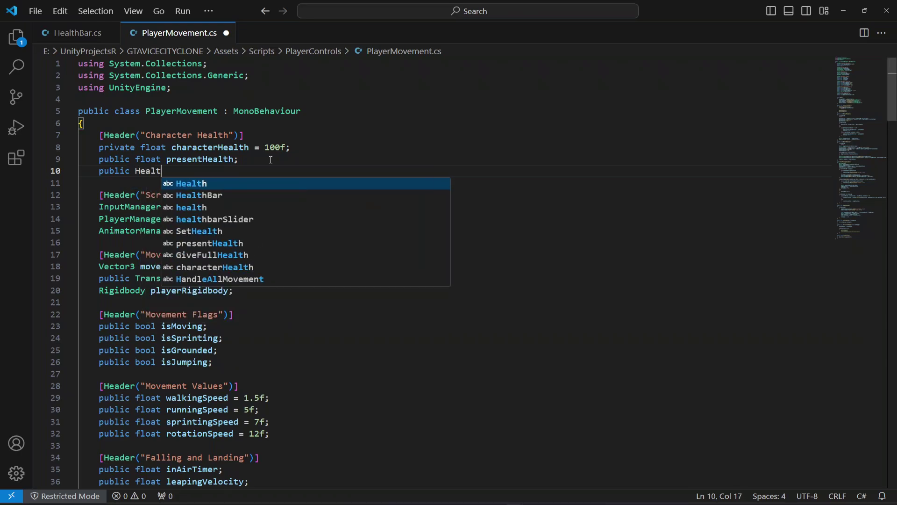
{"action": "type", "text": "hbar health"}
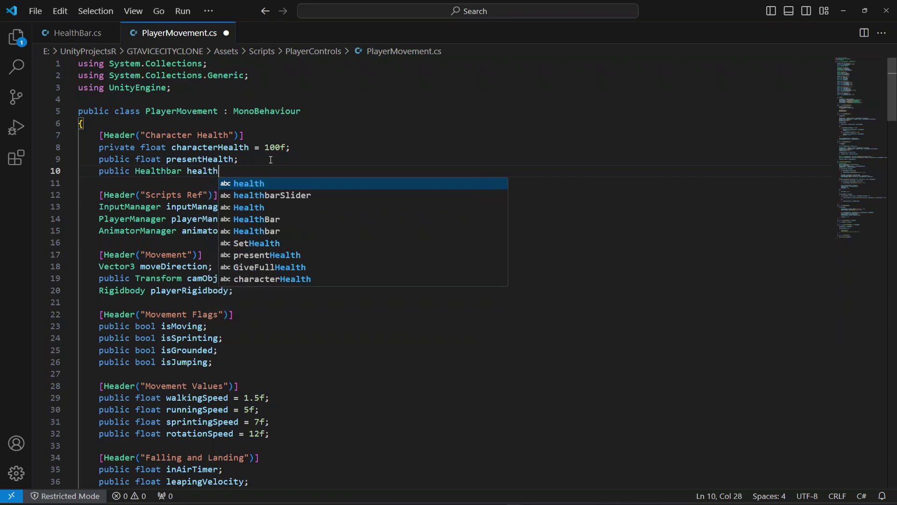
{"action": "type", "text": "bar;"}
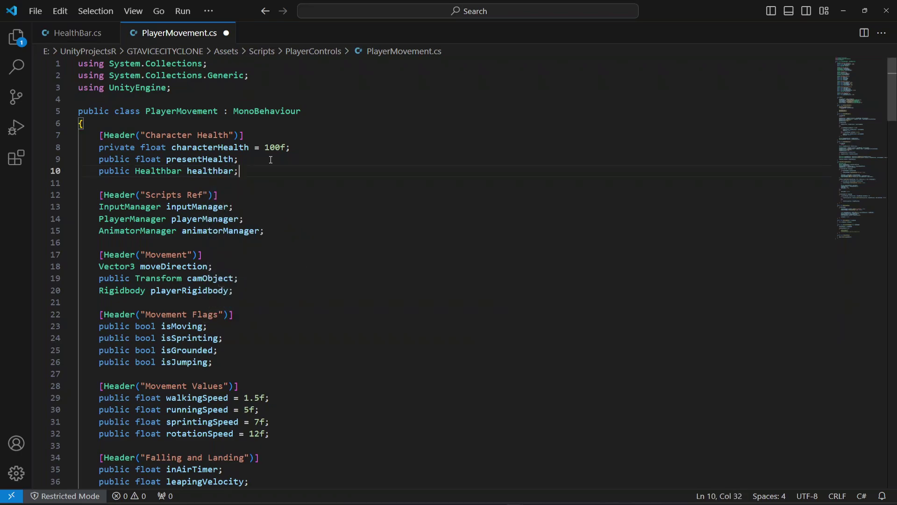
{"action": "left_click", "coordinate": [171, 171]}
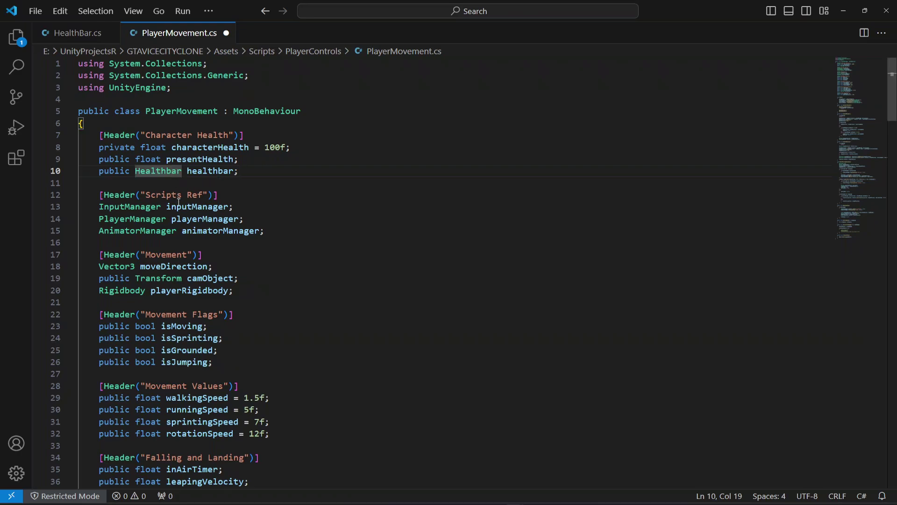
{"action": "key", "text": "BackSpace"}
{"action": "type", "text": "B"}
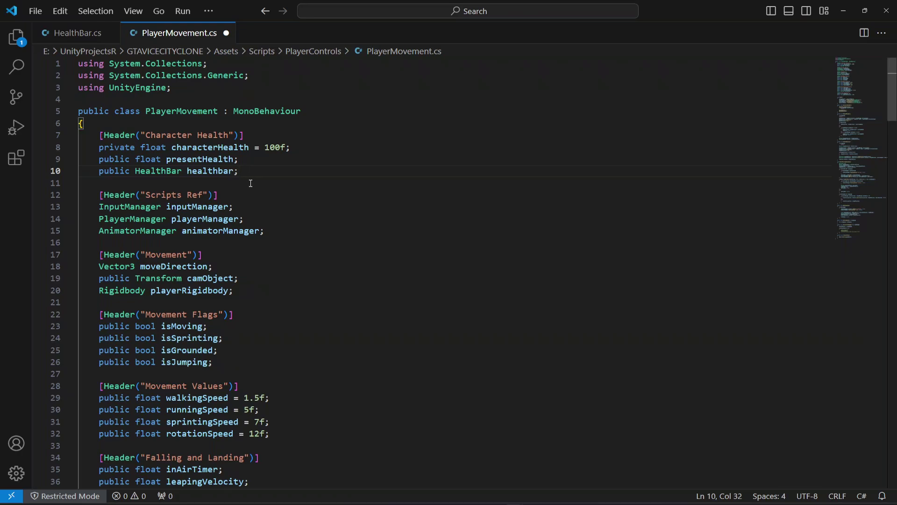
{"action": "key", "text": "ctrl+s"}
Add healthbar = FindObjectOfType<HealthBar>(); as the first statement of the Awake method.
{"action": "scroll", "coordinate": [238, 197], "scroll_direction": "down", "scroll_amount": 12}
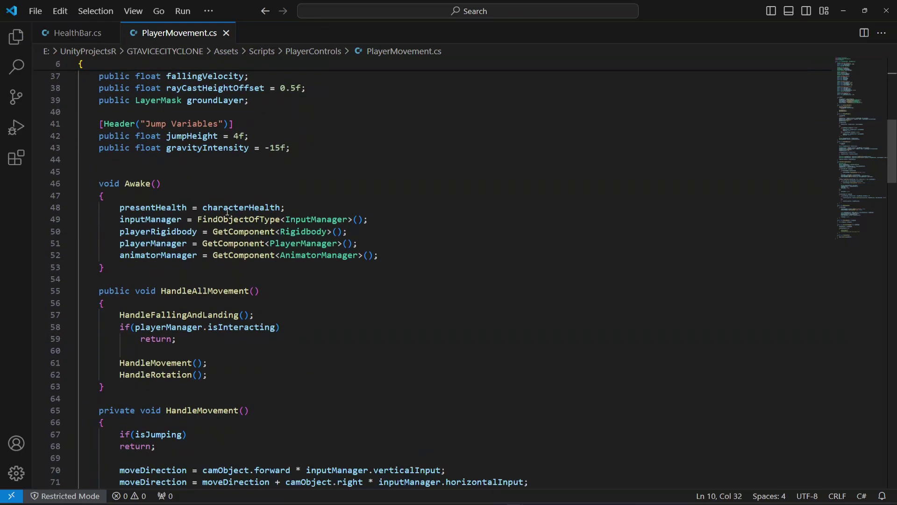
{"action": "left_click", "coordinate": [271, 194]}
{"action": "key", "text": "Return"}
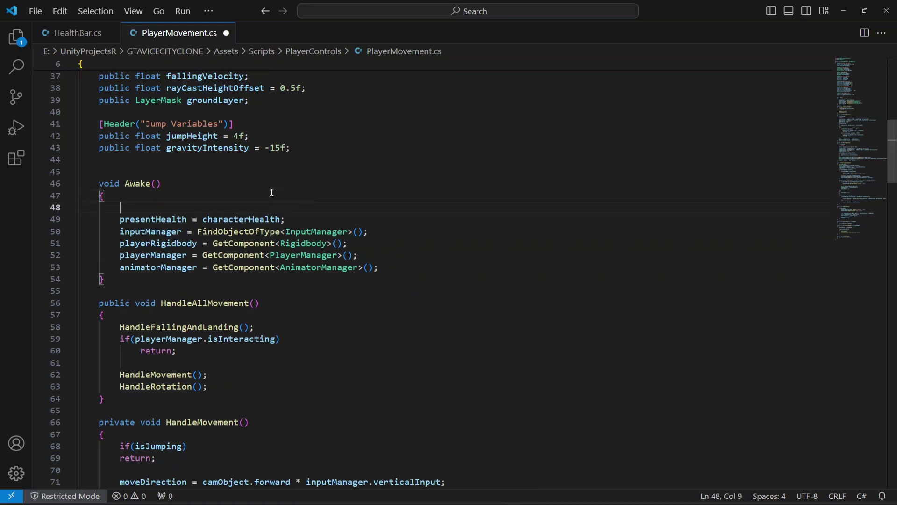
{"action": "type", "text": "hea"}
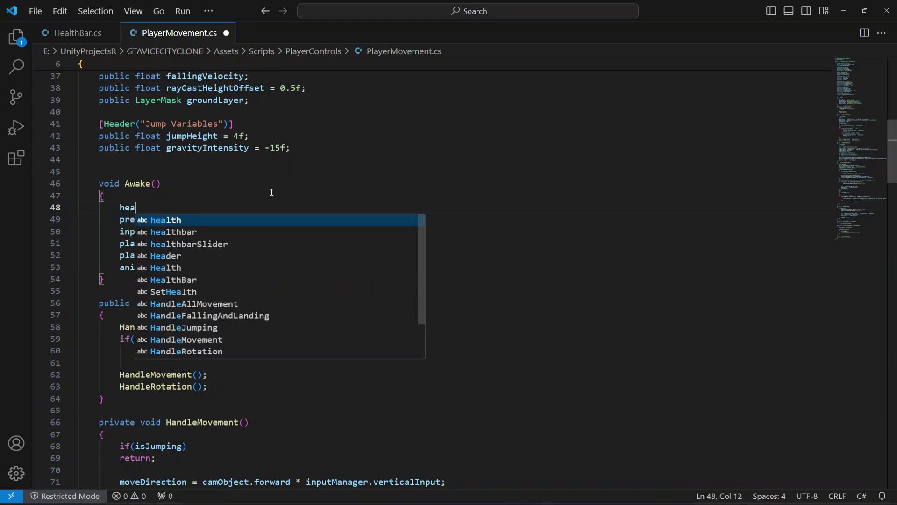
{"action": "type", "text": "lthbar = "}
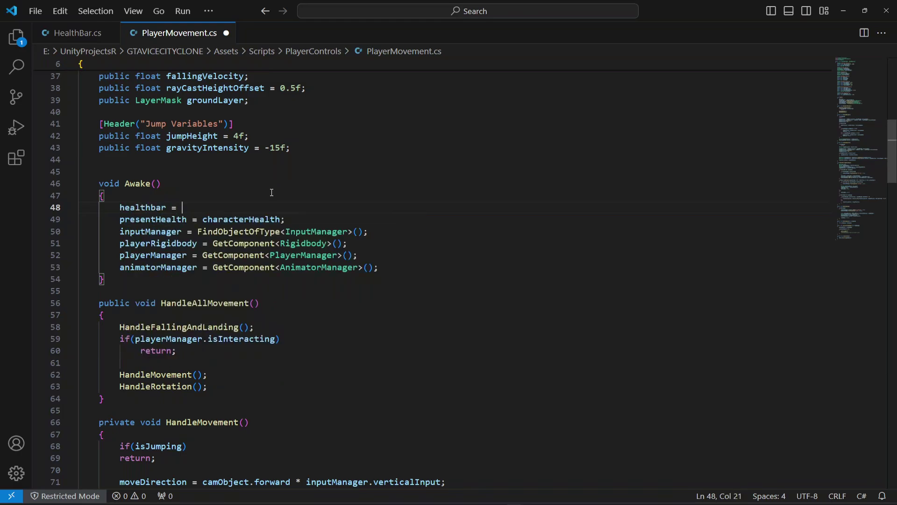
{"action": "type", "text": "FindObjectOfType<"}
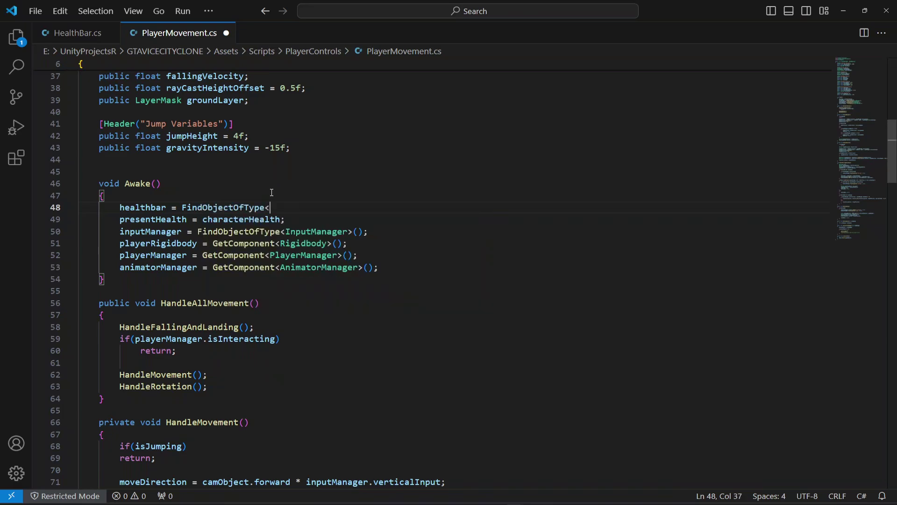
{"action": "type", "text": ">HealthBar"}
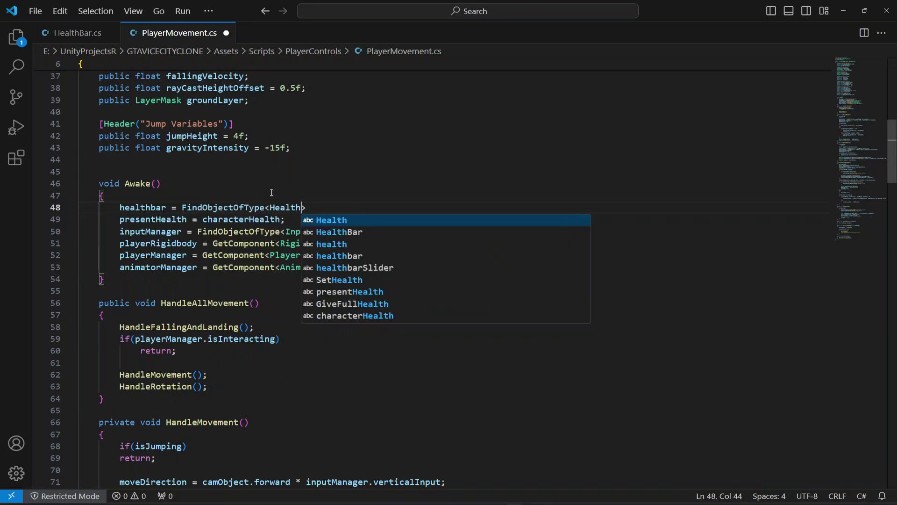
{"action": "type", "text": ">();"}
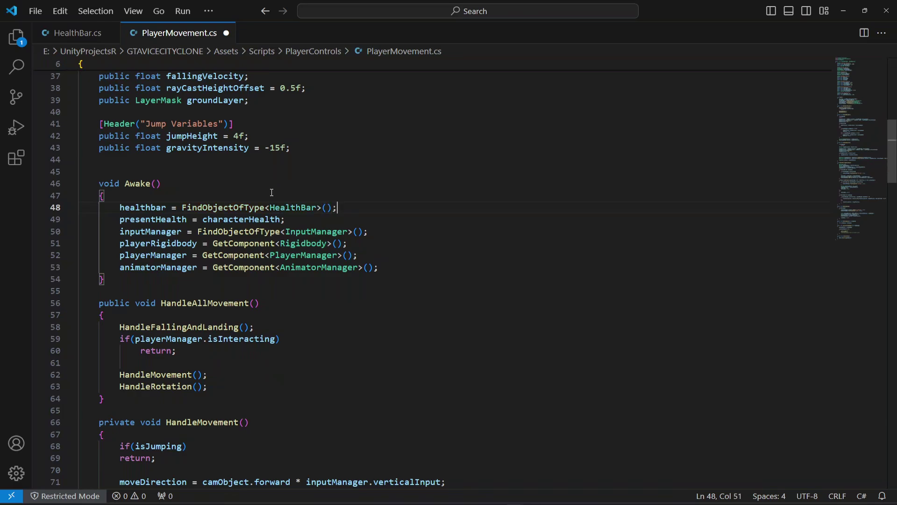
Remove the public modifier from the healthbar field declaration and save the script.
{"action": "scroll", "coordinate": [272, 192], "scroll_direction": "up", "scroll_amount": 10}
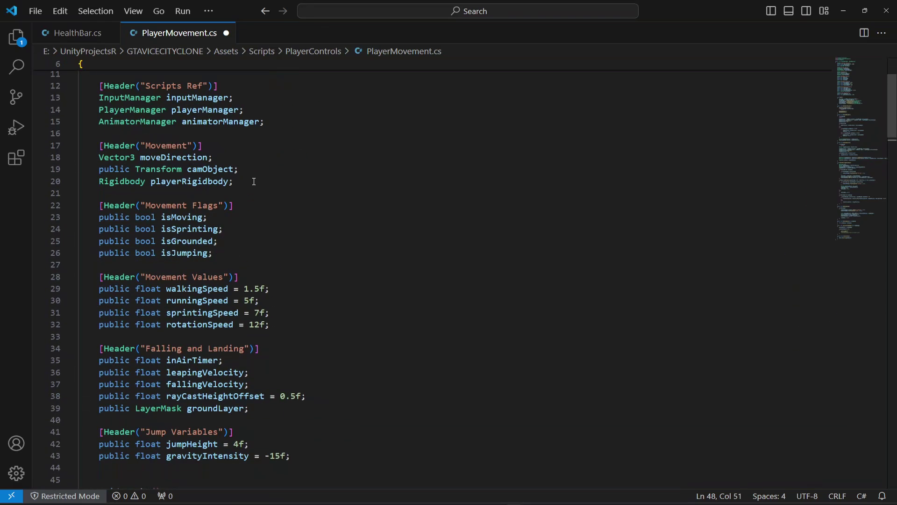
{"action": "double_click", "coordinate": [120, 172]}
{"action": "key", "text": "Delete"}
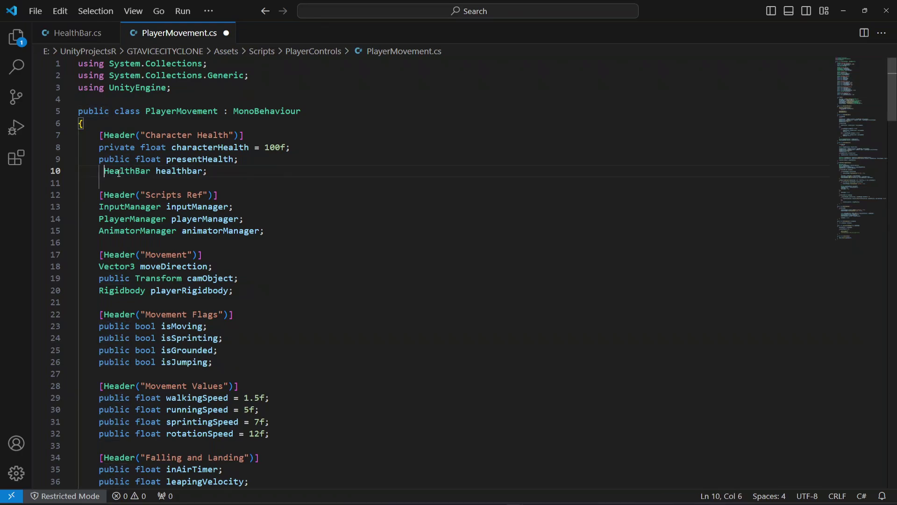
{"action": "key", "text": "Delete"}
{"action": "scroll", "coordinate": [199, 252], "scroll_direction": "down", "scroll_amount": 8}
{"action": "scroll", "coordinate": [199, 252], "scroll_direction": "down", "scroll_amount": 5}
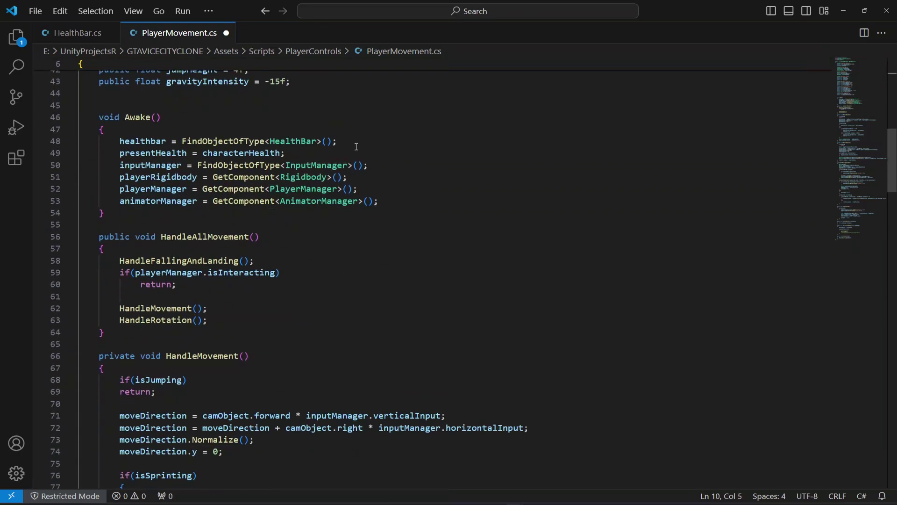
{"action": "left_click", "coordinate": [357, 141]}
{"action": "key", "text": "ctrl+s"}
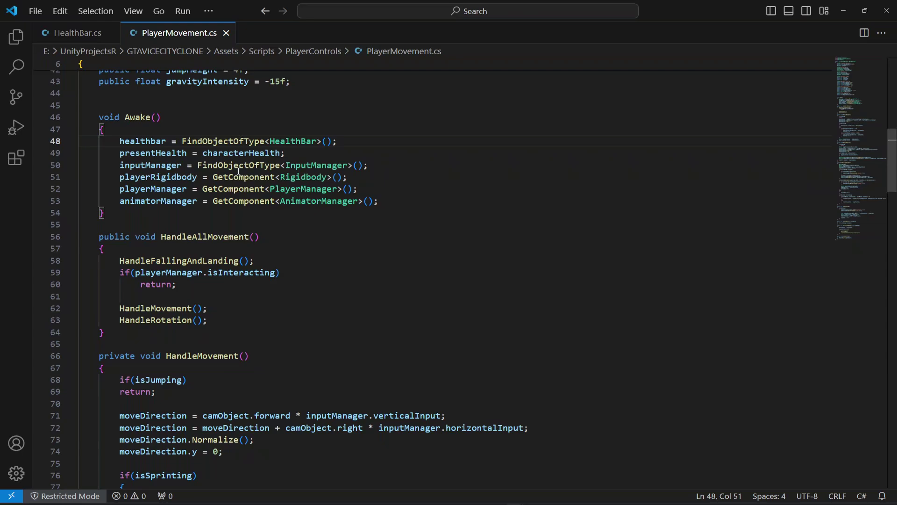
Begin a healthbar.GiveFullHealth call on a new line after the animatorManager assignment in the Awake method.
{"action": "left_click", "coordinate": [395, 201]}
{"action": "key", "text": "Return"}
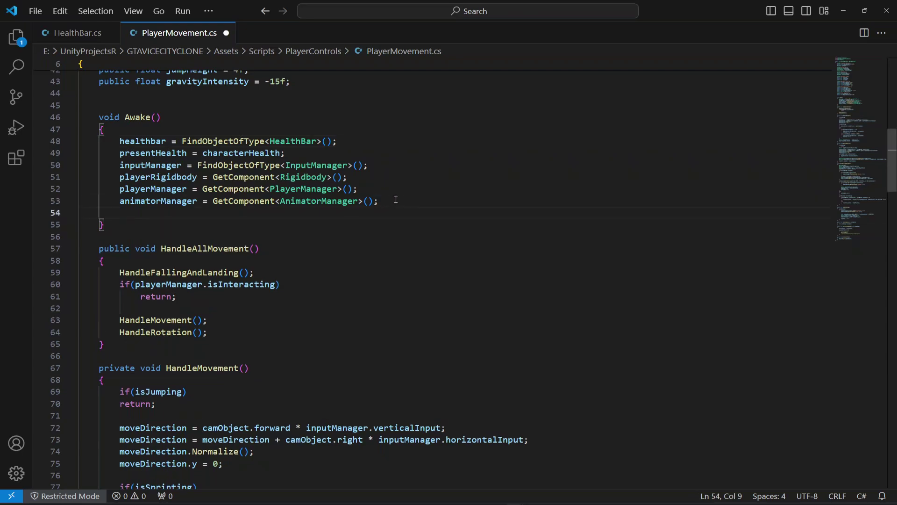
{"action": "type", "text": "hea"}
{"action": "key", "text": "Down"}
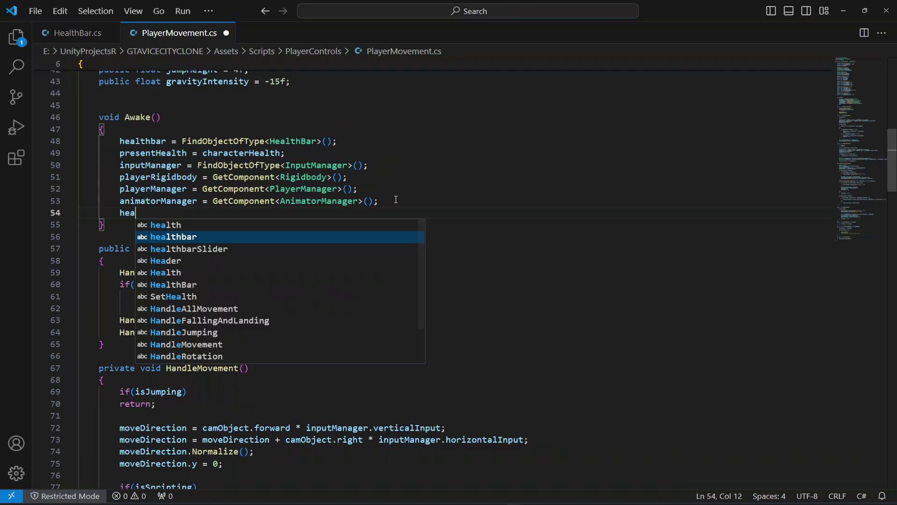
{"action": "key", "text": "Tab"}
{"action": "type", "text": ".Giv"}
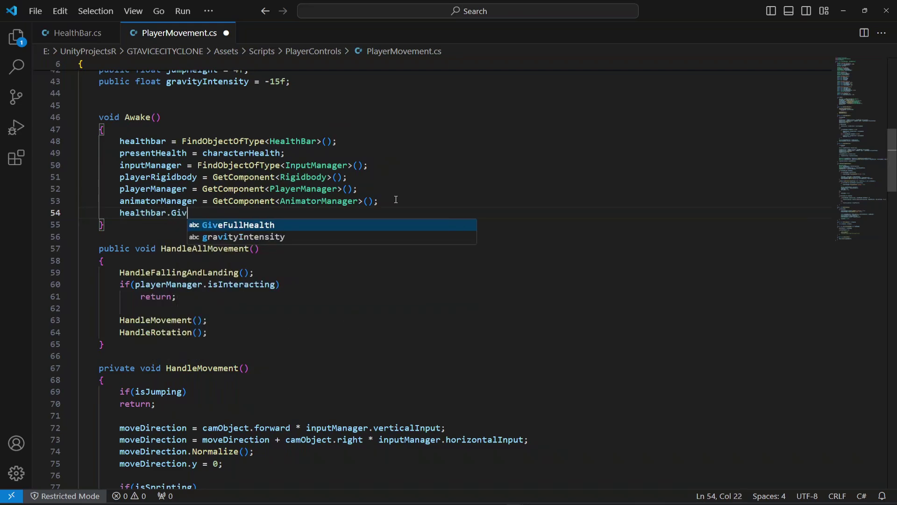
{"action": "key", "text": "Tab"}
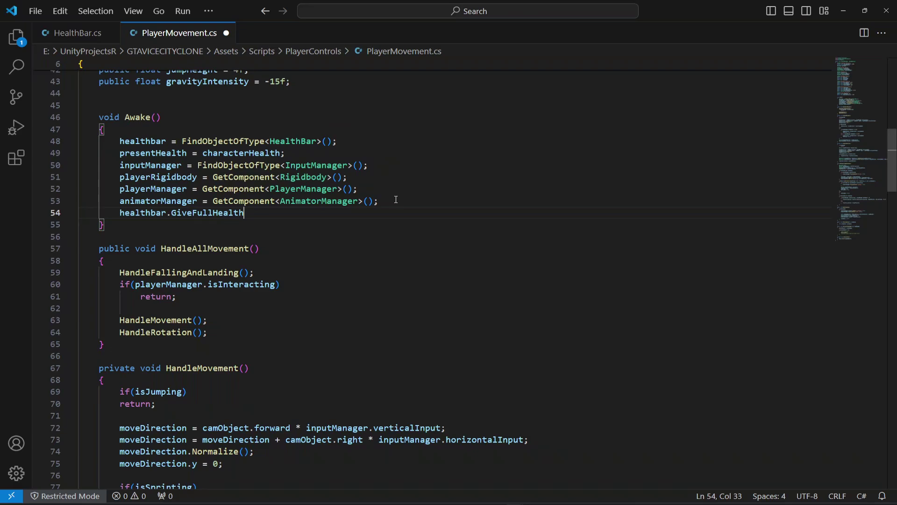
Check the GiveFullHealth parameter in HealthBar.cs, complete the Awake call as healthbar.GiveFullHealth(presentHealth); and save PlayerMovement.cs.
{"action": "left_click", "coordinate": [75, 33]}
{"action": "left_click", "coordinate": [199, 171]}
{"action": "double_click", "coordinate": [199, 171]}
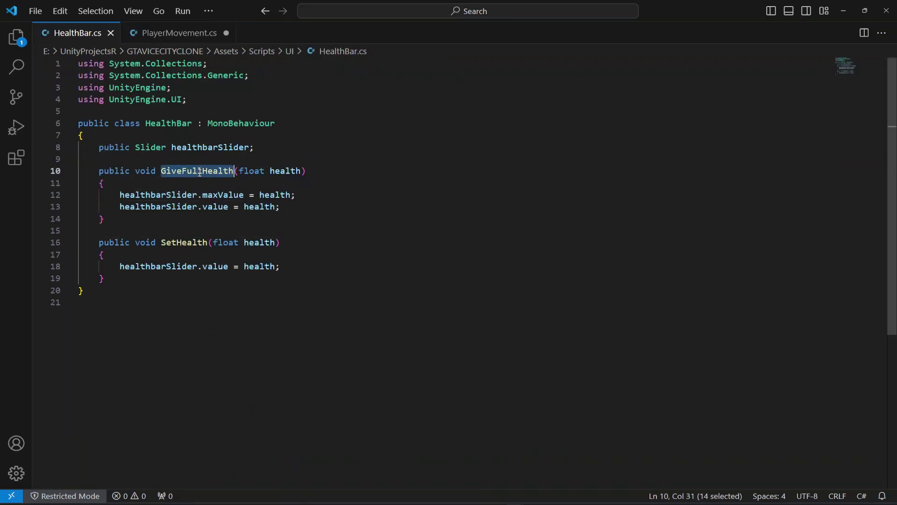
{"action": "double_click", "coordinate": [285, 171]}
{"action": "left_click", "coordinate": [186, 34]}
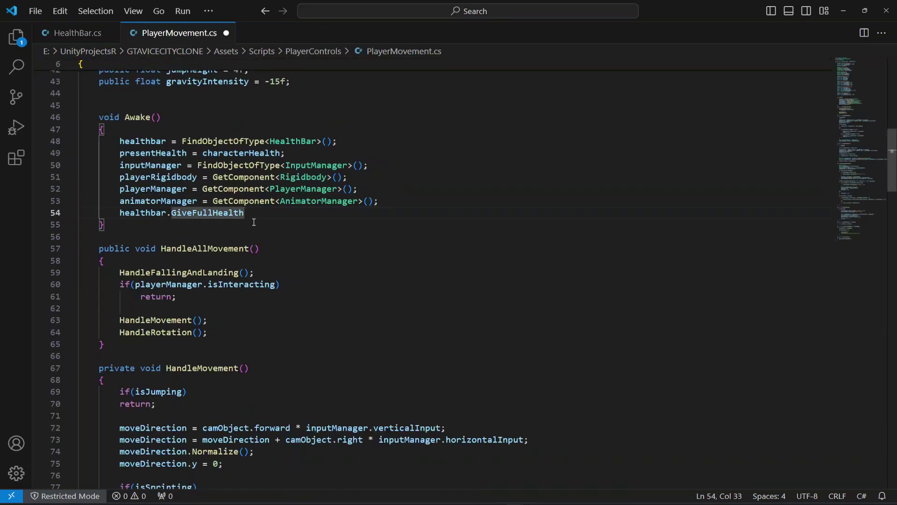
{"action": "type", "text": "("}
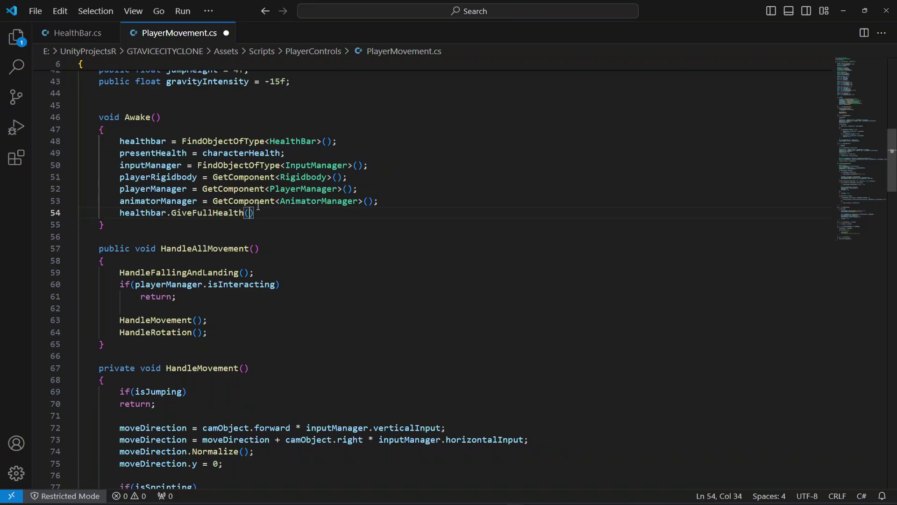
{"action": "type", "text": "pre"}
{"action": "key", "text": "Tab"}
{"action": "type", "text": ");"}
{"action": "key", "text": "ctrl+s"}
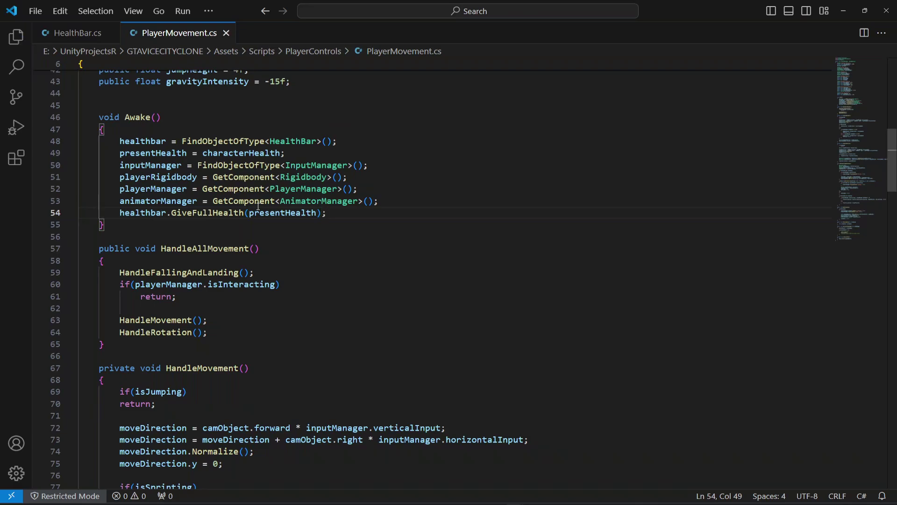
Locate the characterHitDamage method in PlayerMovement.cs and review the SetHealth method in HealthBar.cs.
{"action": "scroll", "coordinate": [329, 293], "scroll_direction": "down", "scroll_amount": 10}
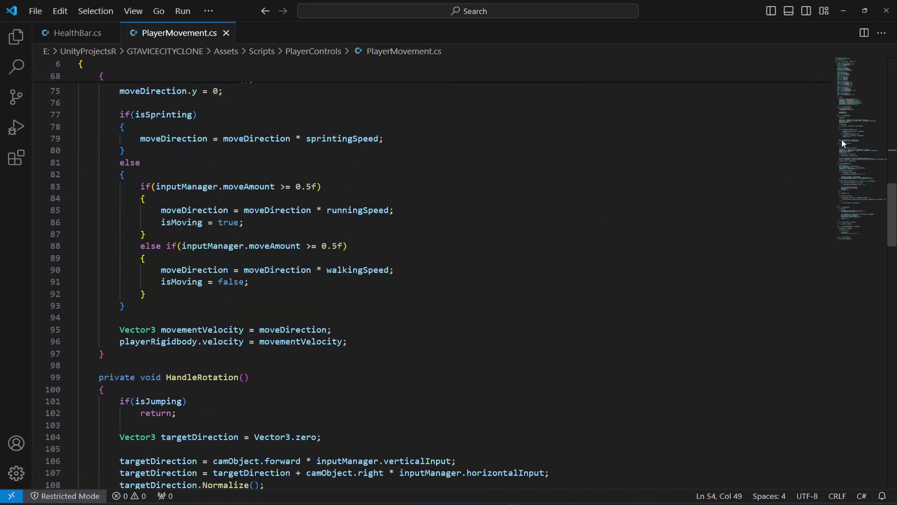
{"action": "left_click_drag", "start_coordinate": [870, 128], "coordinate": [862, 228]}
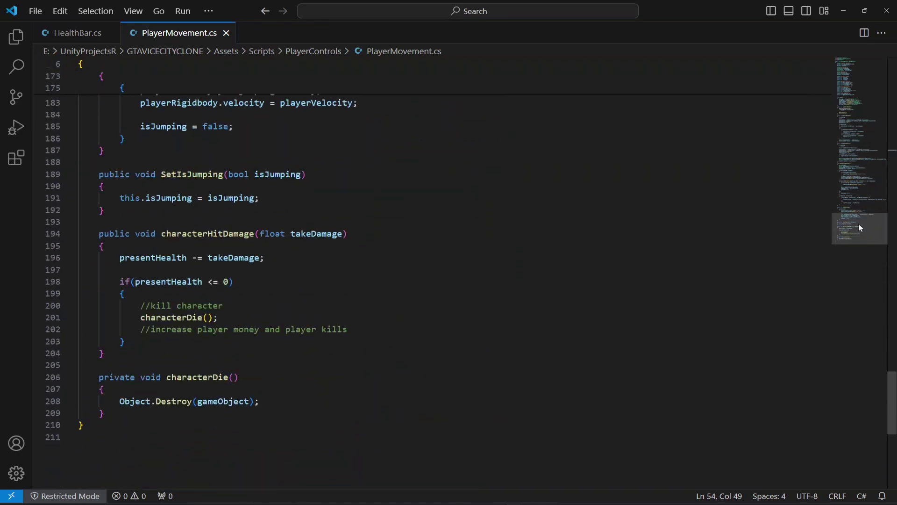
{"action": "left_click", "coordinate": [89, 33]}
{"action": "left_click", "coordinate": [187, 242]}
{"action": "double_click", "coordinate": [187, 243]}
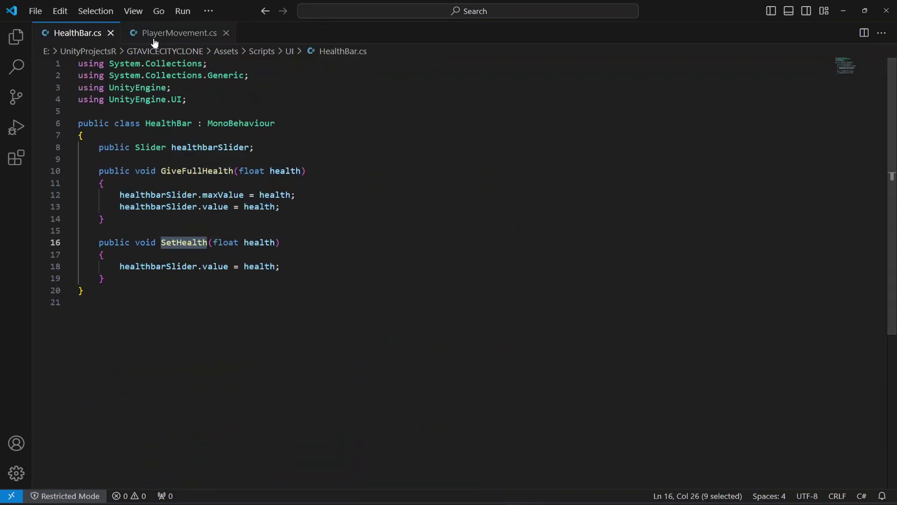
{"action": "left_click", "coordinate": [172, 33]}
{"action": "scroll", "coordinate": [215, 281], "scroll_direction": "up", "scroll_amount": 1}
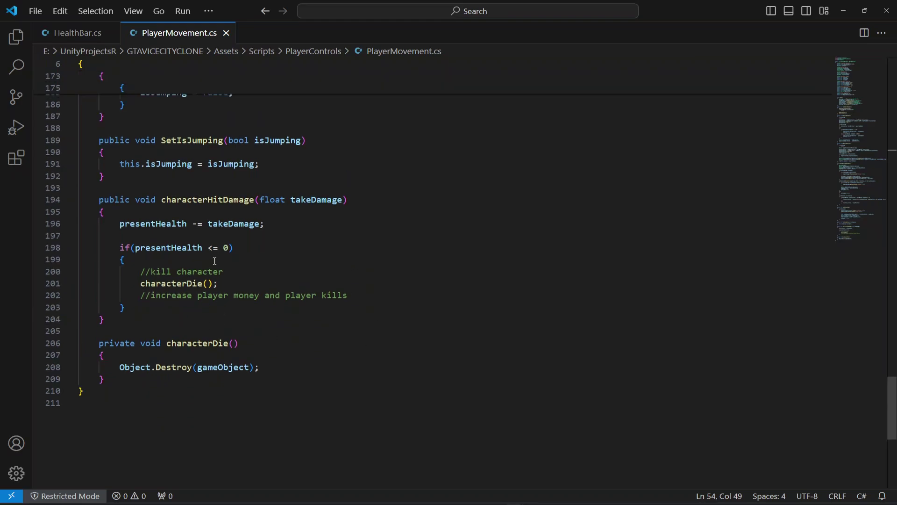
{"action": "scroll", "coordinate": [216, 265], "scroll_direction": "down", "scroll_amount": 1}
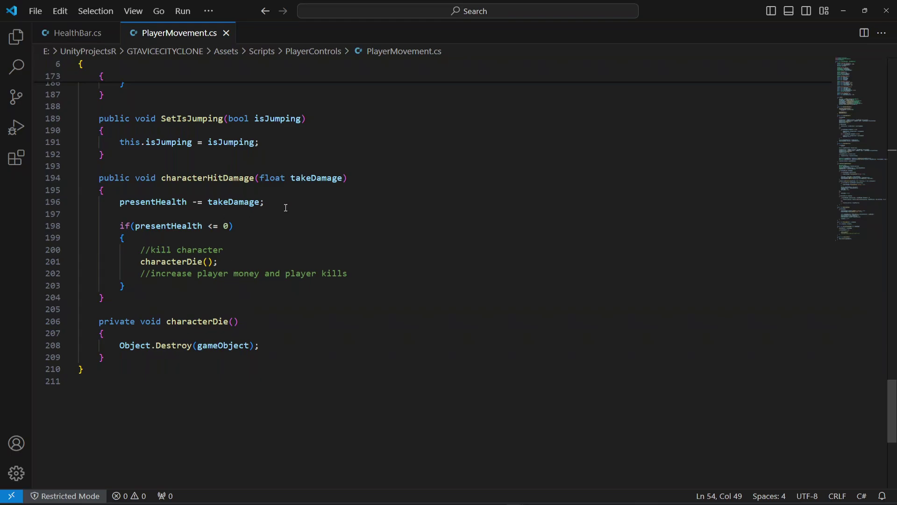
Add healthbar.SetHealth(presentHealth); after the takeDamage subtraction in characterHitDamage and save the script.
{"action": "left_click", "coordinate": [311, 199]}
{"action": "key", "text": "Return"}
{"action": "type", "text": "he"}
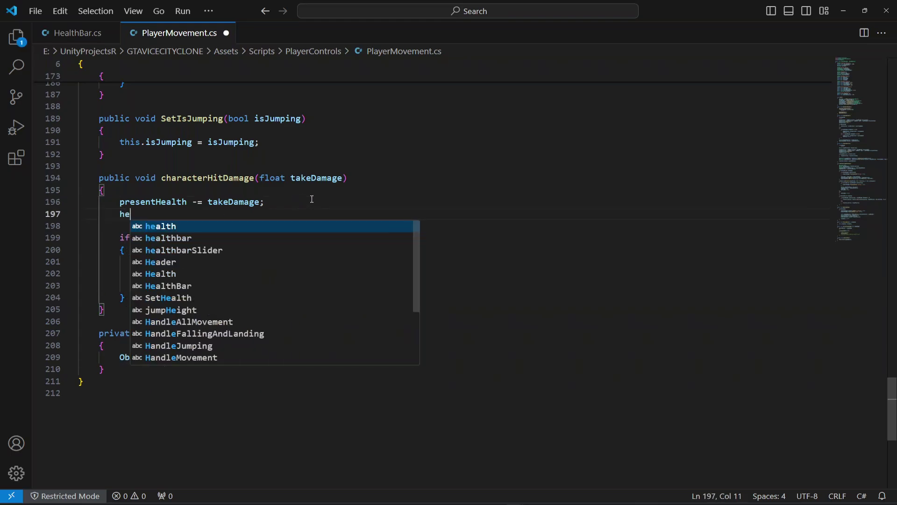
{"action": "type", "text": "althbar."}
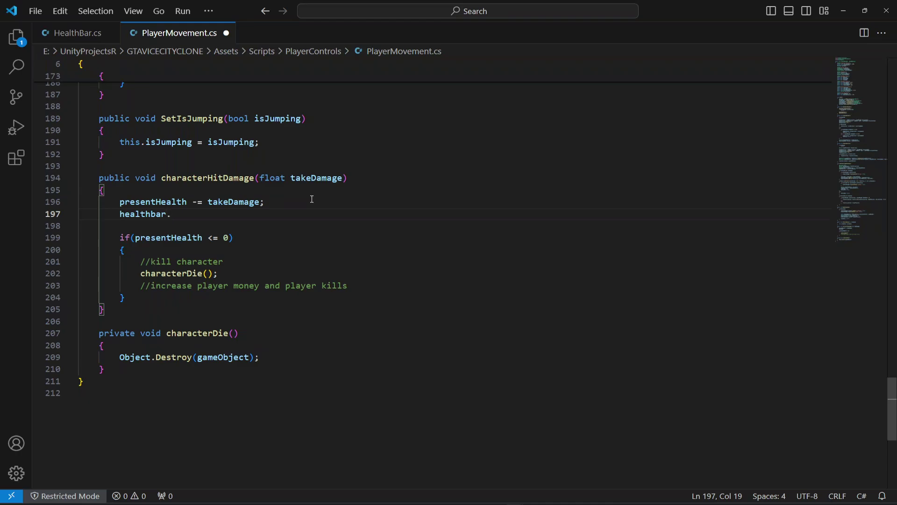
{"action": "type", "text": "Set"}
{"action": "key", "text": "Down"}
{"action": "key", "text": "Down"}
{"action": "key", "text": "Up"}
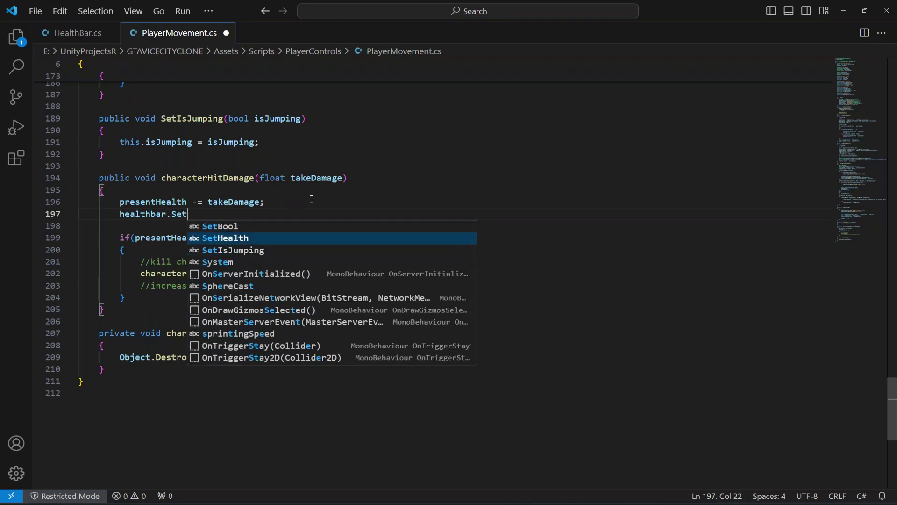
{"action": "key", "text": "Return"}
{"action": "type", "text": "("}
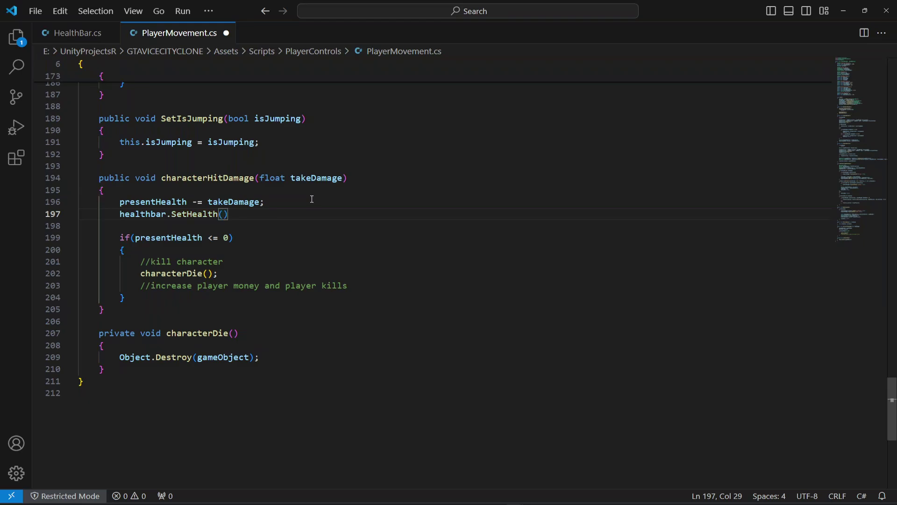
{"action": "type", "text": "pre"}
{"action": "key", "text": "Return"}
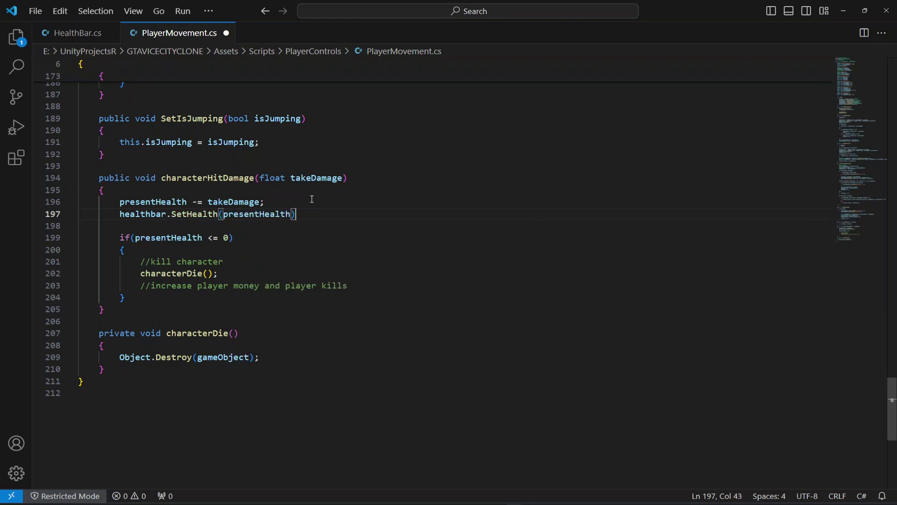
{"action": "type", "text": ";"}
{"action": "key", "text": "ctrl+s"}
Switch to the Unity editor and play the scene in the Game view instead of the Simulator.
{"action": "scroll", "coordinate": [286, 267], "scroll_direction": "up", "scroll_amount": 7}
{"action": "scroll", "coordinate": [296, 281], "scroll_direction": "up", "scroll_amount": 3}
{"action": "left_click", "coordinate": [359, 218]}
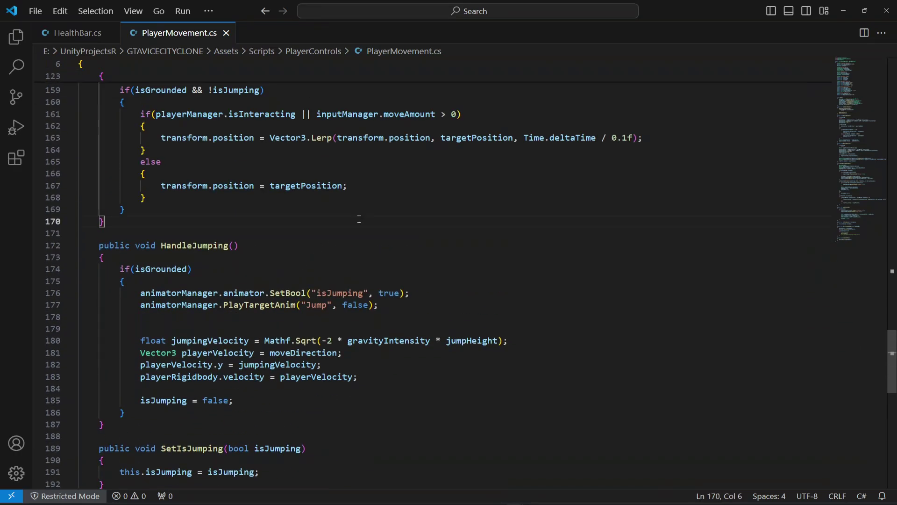
{"action": "key", "text": "alt+Tab"}
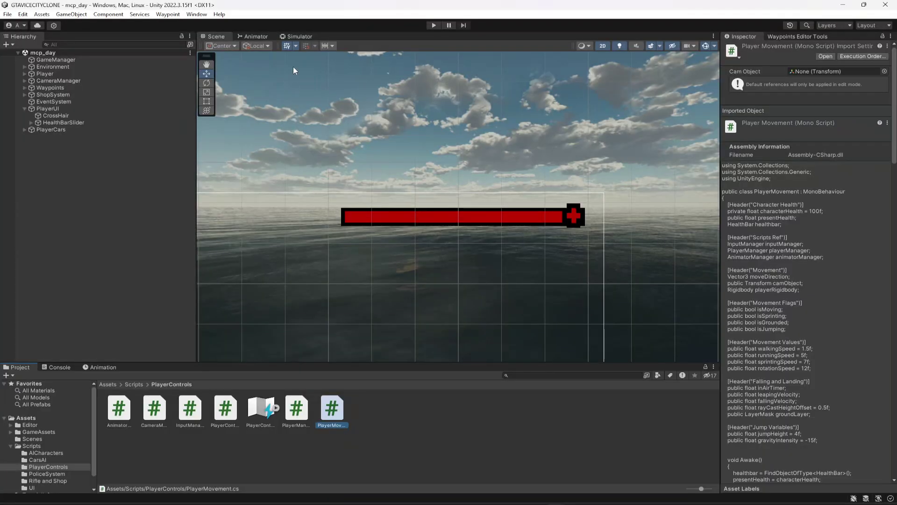
{"action": "left_click", "coordinate": [298, 37]}
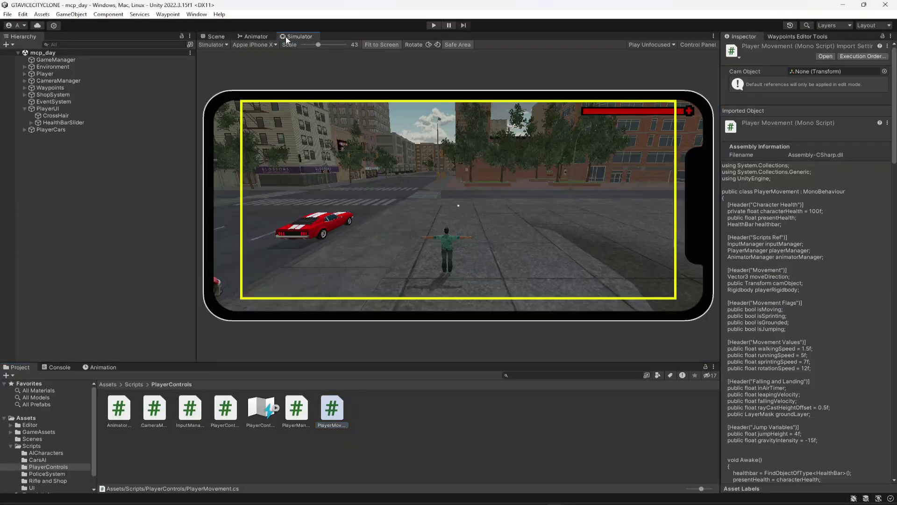
{"action": "left_click", "coordinate": [217, 45]}
{"action": "left_click", "coordinate": [222, 56]}
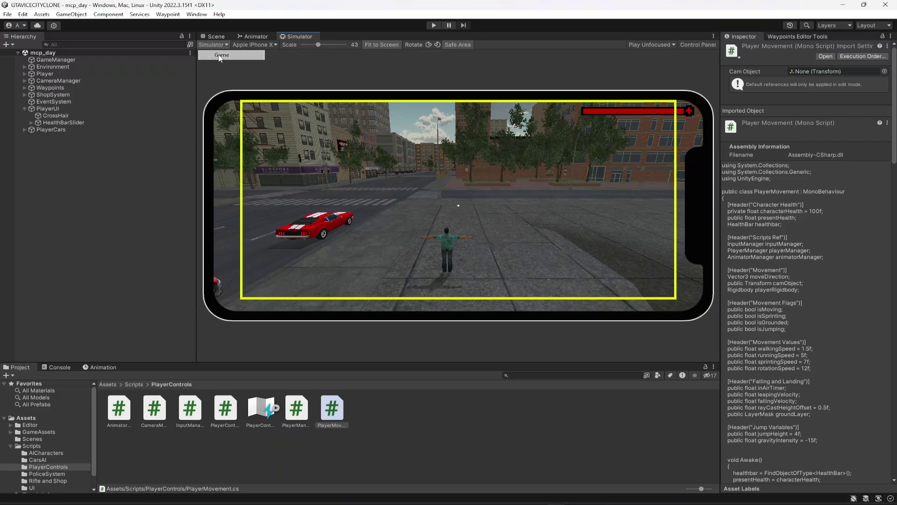
{"action": "left_click", "coordinate": [434, 25]}
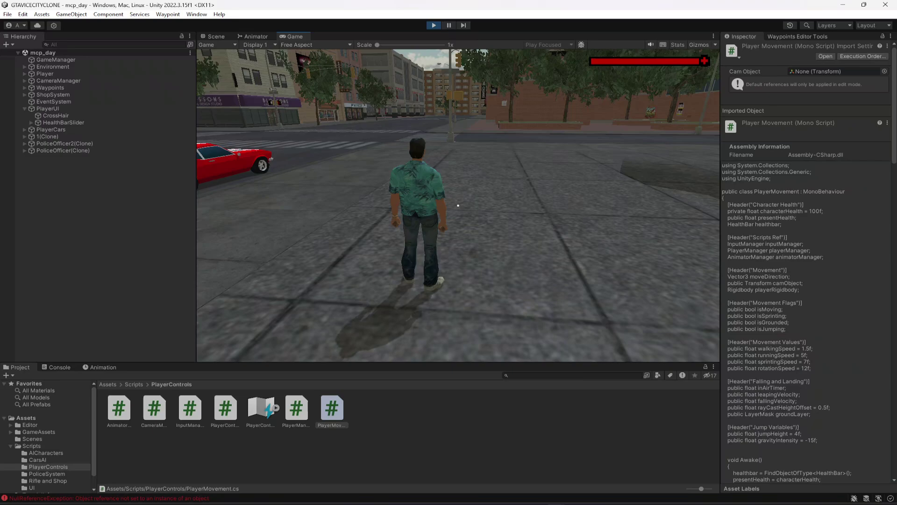
Examine the console error and the Player's Healthbar reference with the Inspector in Debug mode, and clear the console.
{"action": "left_click", "coordinate": [60, 367]}
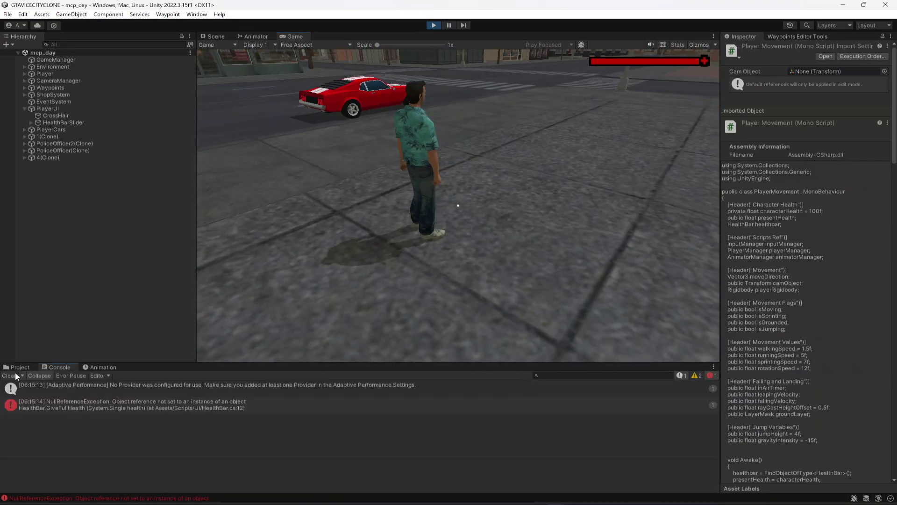
{"action": "left_click", "coordinate": [183, 406]}
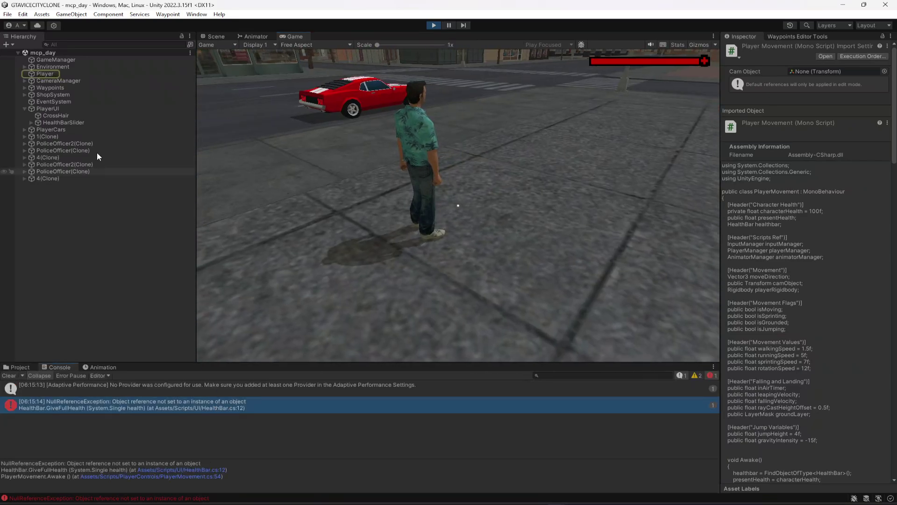
{"action": "left_click", "coordinate": [45, 73]}
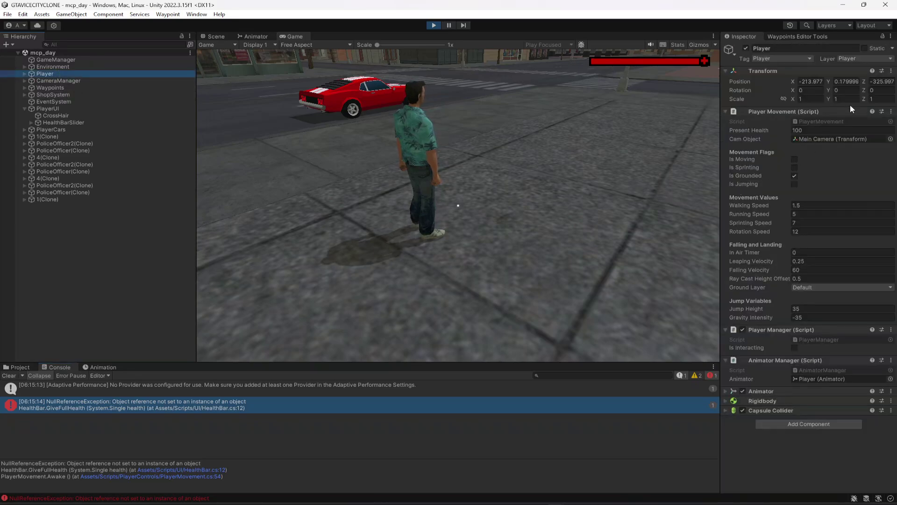
{"action": "left_click", "coordinate": [890, 36]}
{"action": "left_click", "coordinate": [797, 80]}
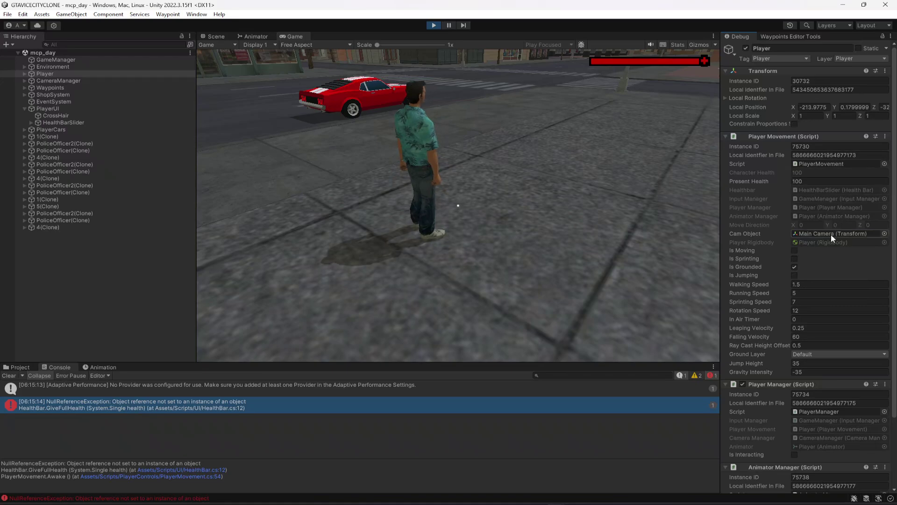
{"action": "left_click", "coordinate": [7, 377]}
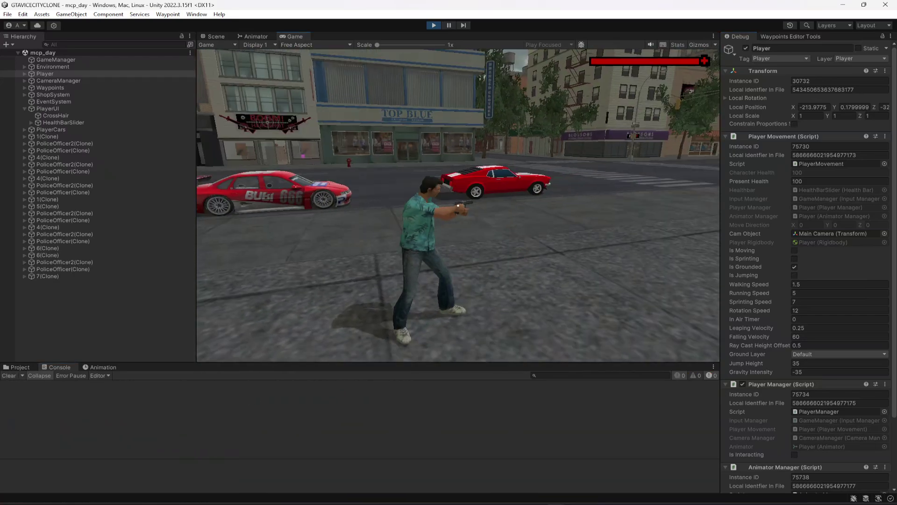
Playtest the health bar by running the player along the street and shooting at a police officer.
{"action": "key", "text": "shift+w"}
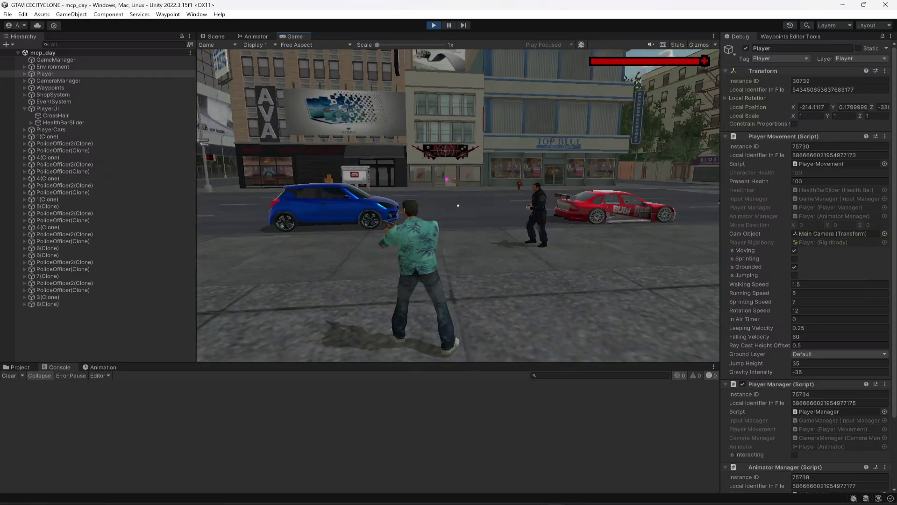
{"action": "key", "text": "w"}
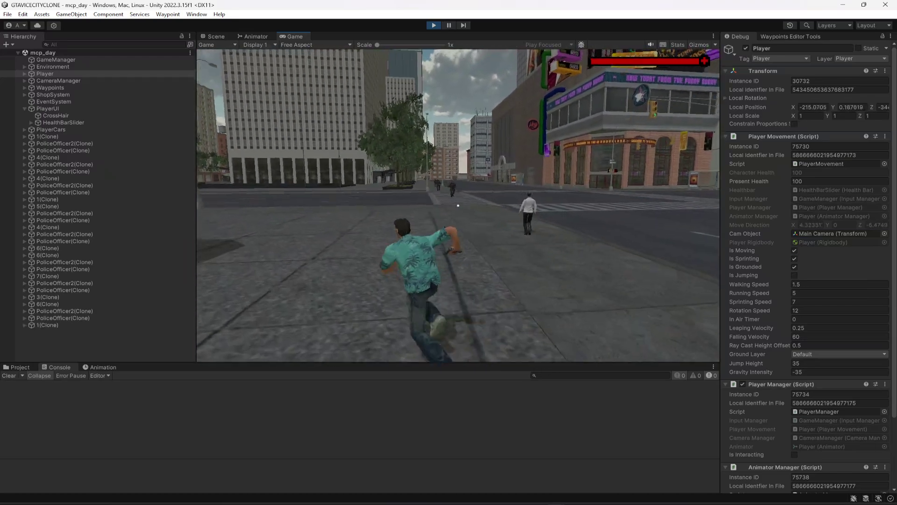
{"action": "left_click", "coordinate": [458, 205]}
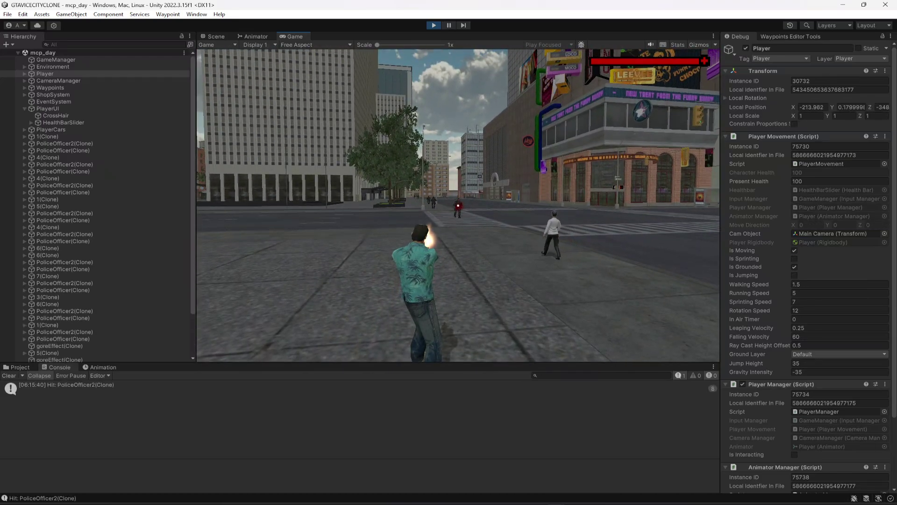
{"action": "left_click", "coordinate": [458, 205]}
{"action": "left_click", "coordinate": [458, 205]}
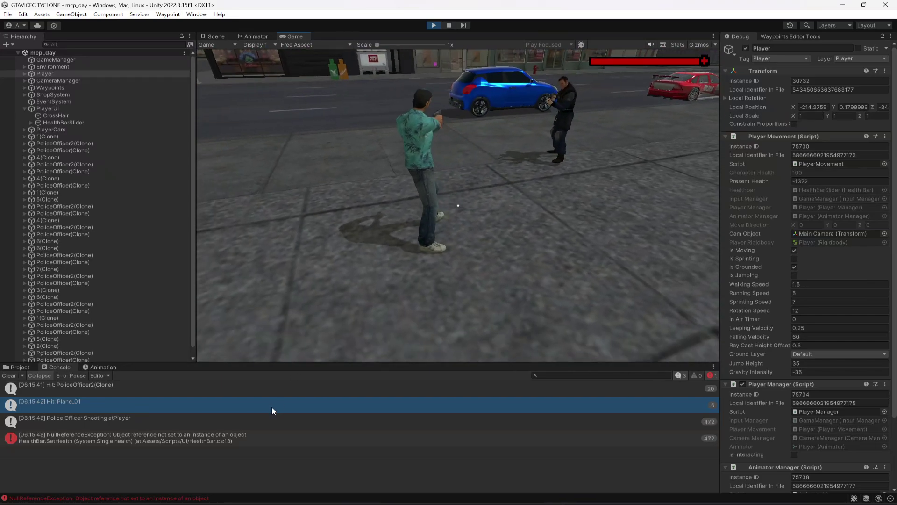
Inspect the stack trace of the HealthBar.SetHealth error, and end the playtest with a cleared console.
{"action": "left_click", "coordinate": [235, 436]}
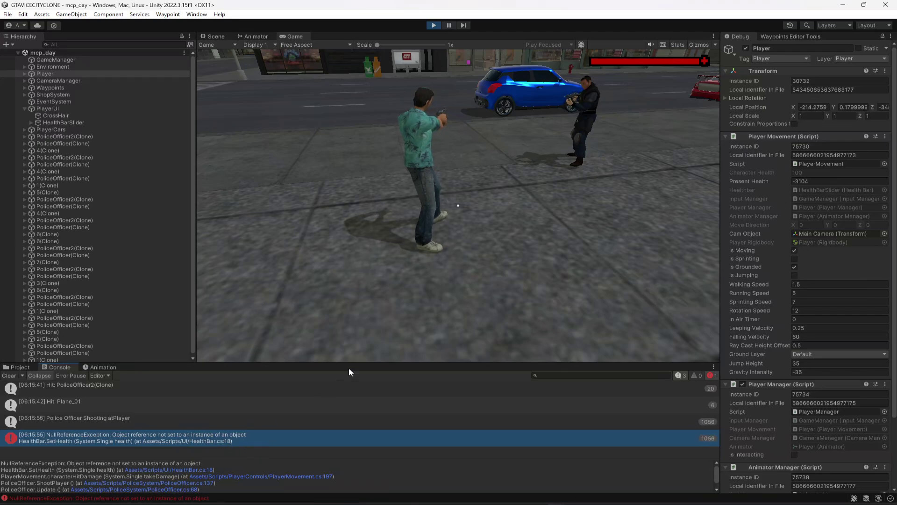
{"action": "left_click", "coordinate": [433, 25]}
{"action": "left_click", "coordinate": [9, 376]}
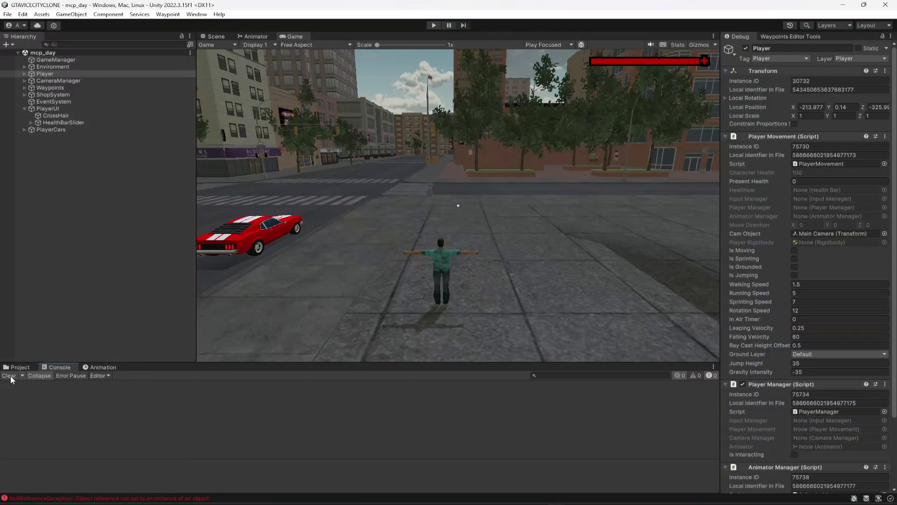
Return the Inspector to Normal mode and assign HealthBarSlider's own Slider component to the Healthbar Slider reference of its Health Bar script.
{"action": "left_click", "coordinate": [53, 123]}
{"action": "scroll", "coordinate": [824, 393], "scroll_direction": "down", "scroll_amount": 2}
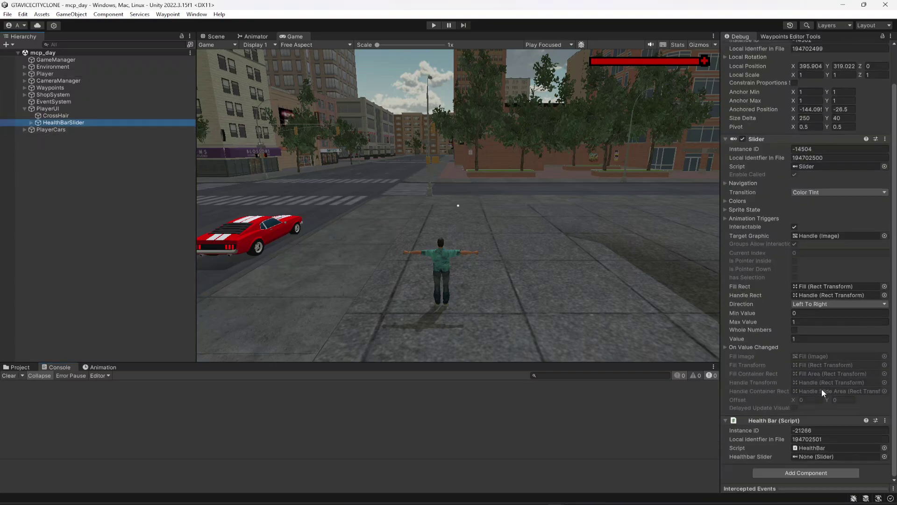
{"action": "left_click", "coordinate": [891, 36]}
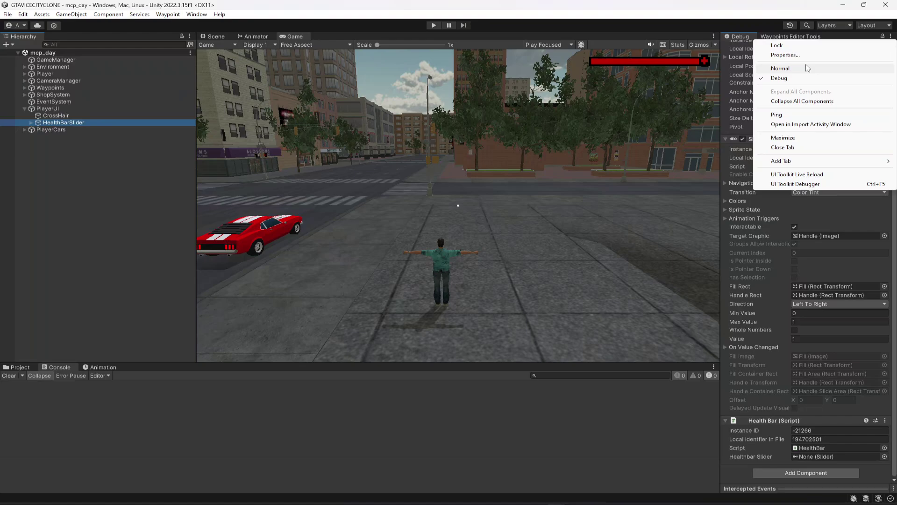
{"action": "left_click", "coordinate": [804, 68]}
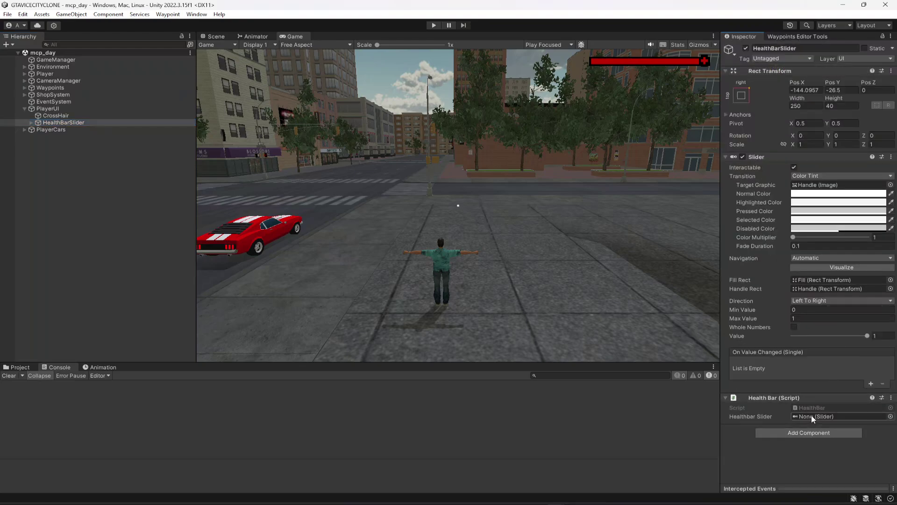
{"action": "left_click_drag", "start_coordinate": [828, 407], "coordinate": [825, 416]}
Switch to Visual Studio Code and cut the healthbar.GiveFullHealth(presentHealth); line out of Awake() in PlayerMovement.cs, leaving no blank line.
{"action": "key", "text": "alt+Tab"}
{"action": "left_click_drag", "start_coordinate": [848, 186], "coordinate": [862, 108]}
{"action": "left_click", "coordinate": [335, 294]}
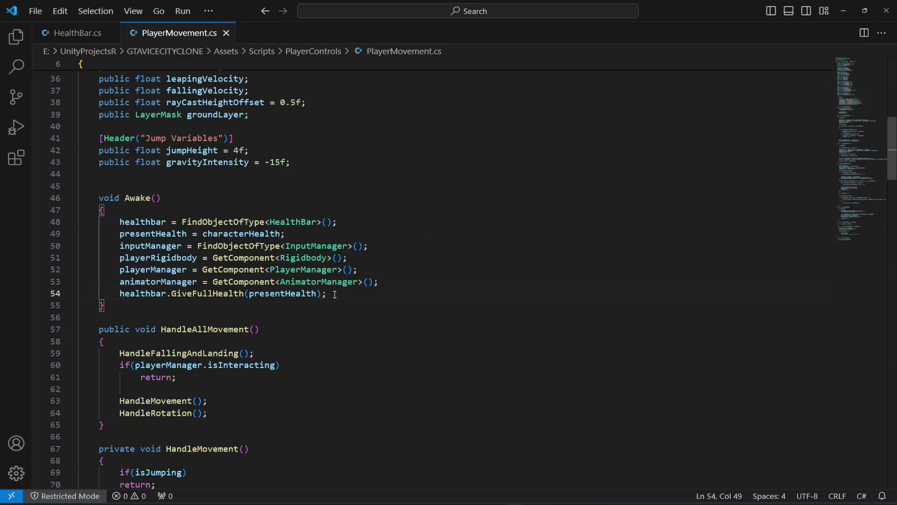
{"action": "key", "text": "shift+Home"}
{"action": "key", "text": "ctrl+c"}
{"action": "key", "text": "BackSpace"}
{"action": "key", "text": "shift+Home"}
{"action": "key", "text": "BackSpace"}
{"action": "key", "text": "BackSpace"}
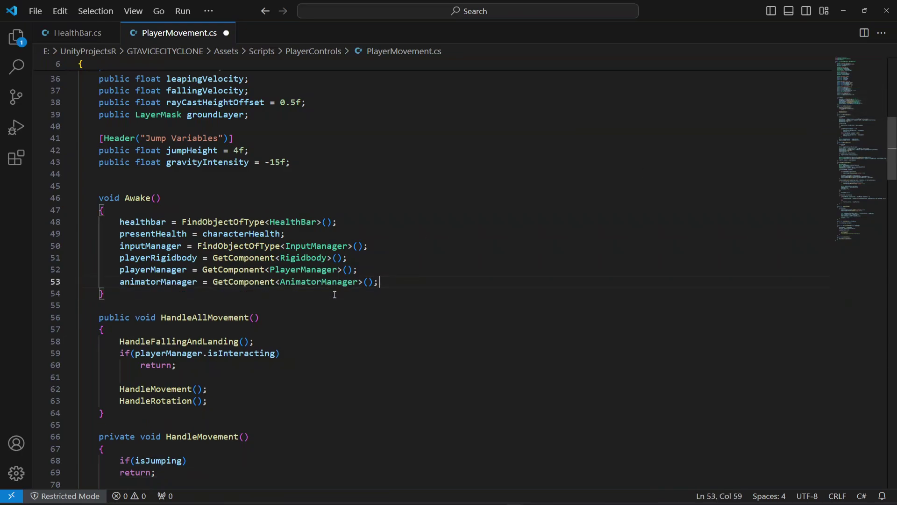
Add a Start() method without its summary comment below Awake() and paste the healthbar.GiveFullHealth(presentHealth); call into it.
{"action": "key", "text": "Down"}
{"action": "key", "text": "Return"}
{"action": "key", "text": "Return"}
{"action": "type", "text": "Sta"}
{"action": "key", "text": "Down"}
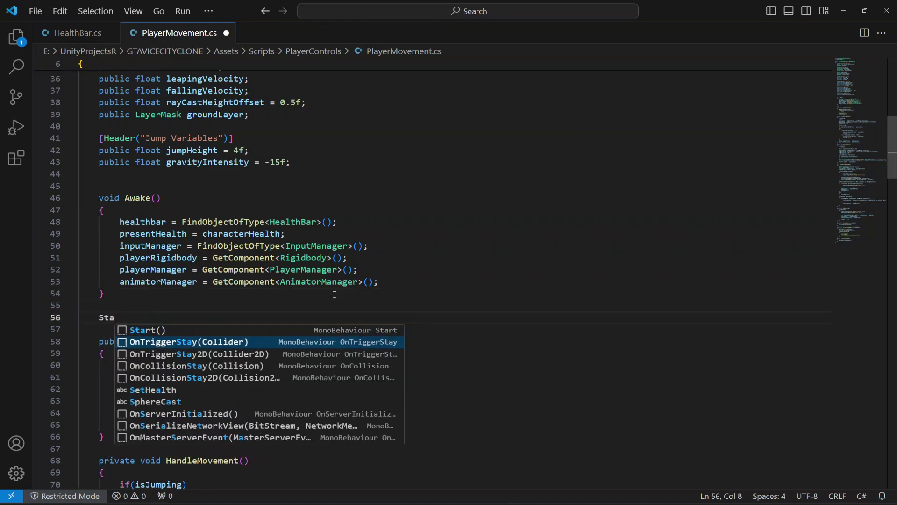
{"action": "key", "text": "Up"}
{"action": "key", "text": "Return"}
{"action": "left_click_drag", "start_coordinate": [187, 356], "coordinate": [81, 307]}
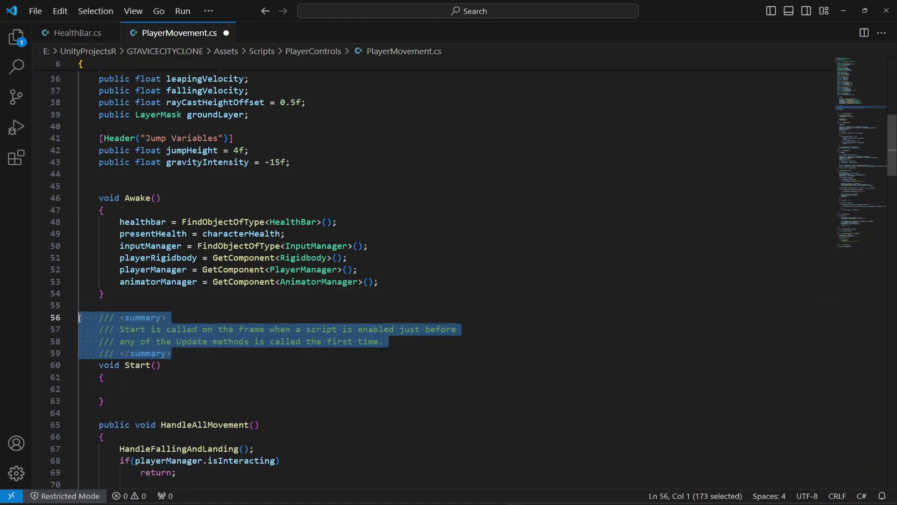
{"action": "key", "text": "BackSpace"}
{"action": "key", "text": "ctrl+v"}
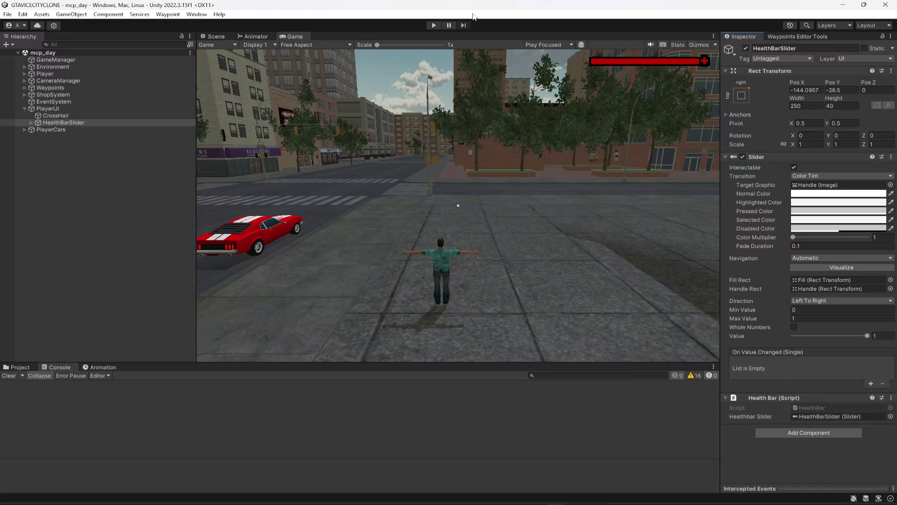
Playtest the health bar in Unity by shooting at pedestrians and letting police officers shoot the player, and end the playtest.
{"action": "left_click", "coordinate": [434, 26]}
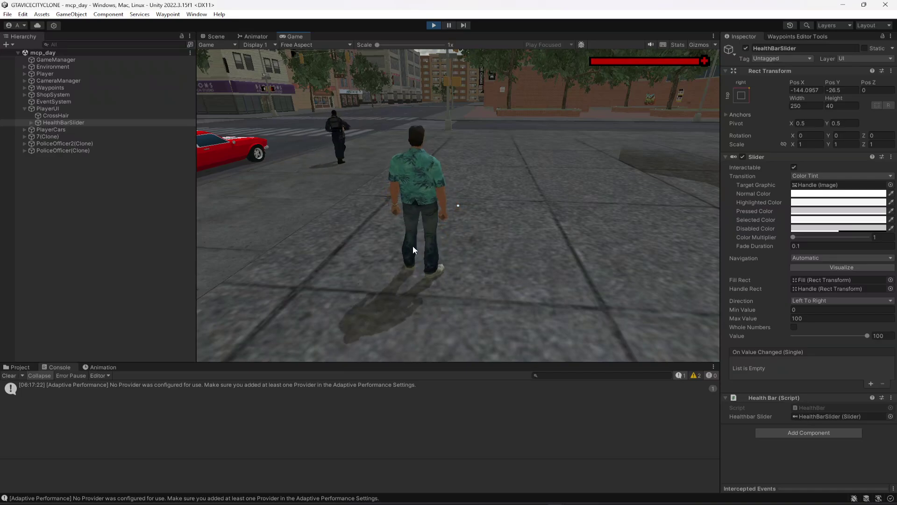
{"action": "left_click", "coordinate": [413, 250]}
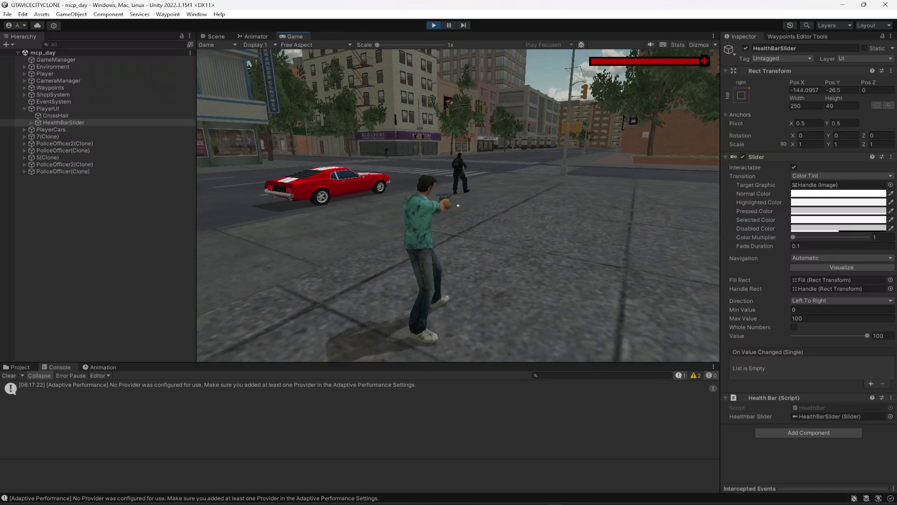
{"action": "left_click", "coordinate": [458, 205]}
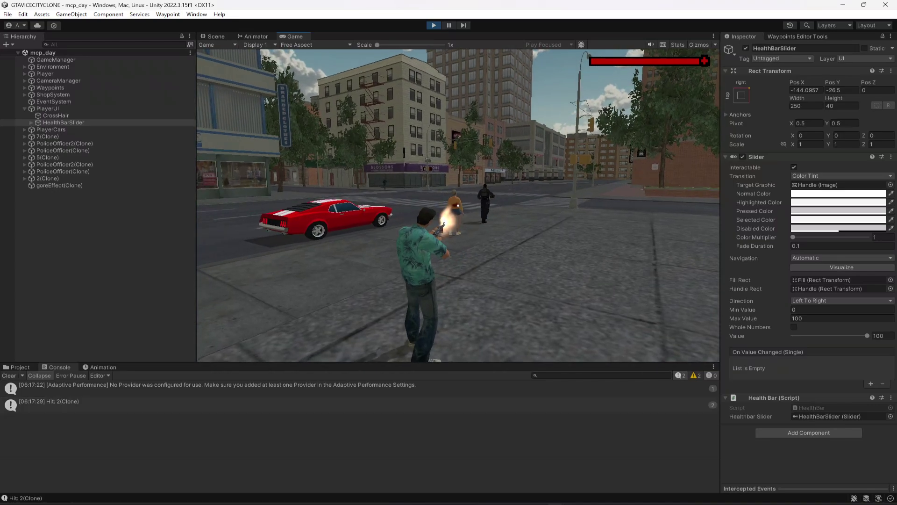
{"action": "left_click", "coordinate": [458, 205]}
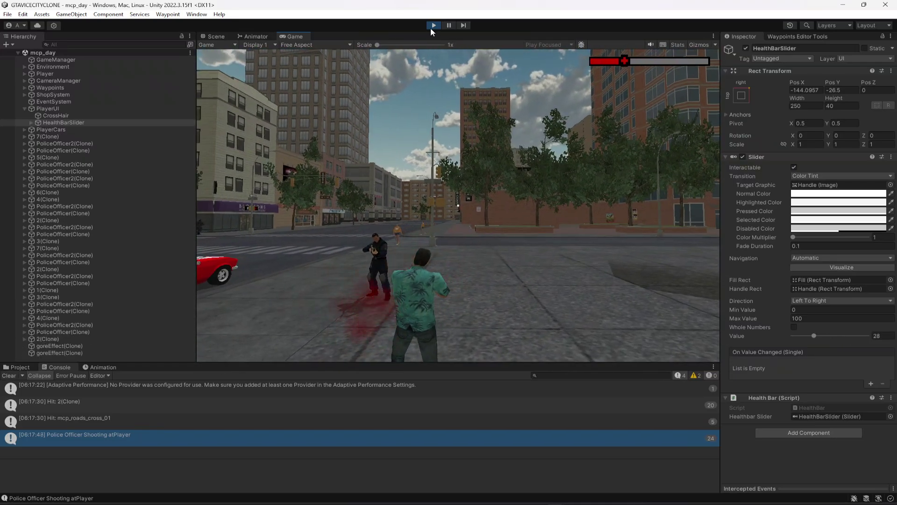
{"action": "left_click", "coordinate": [431, 26]}
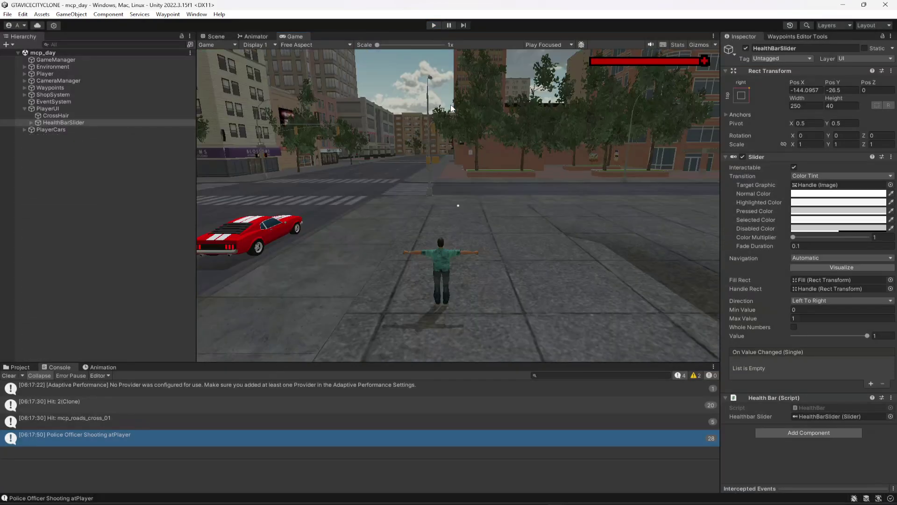